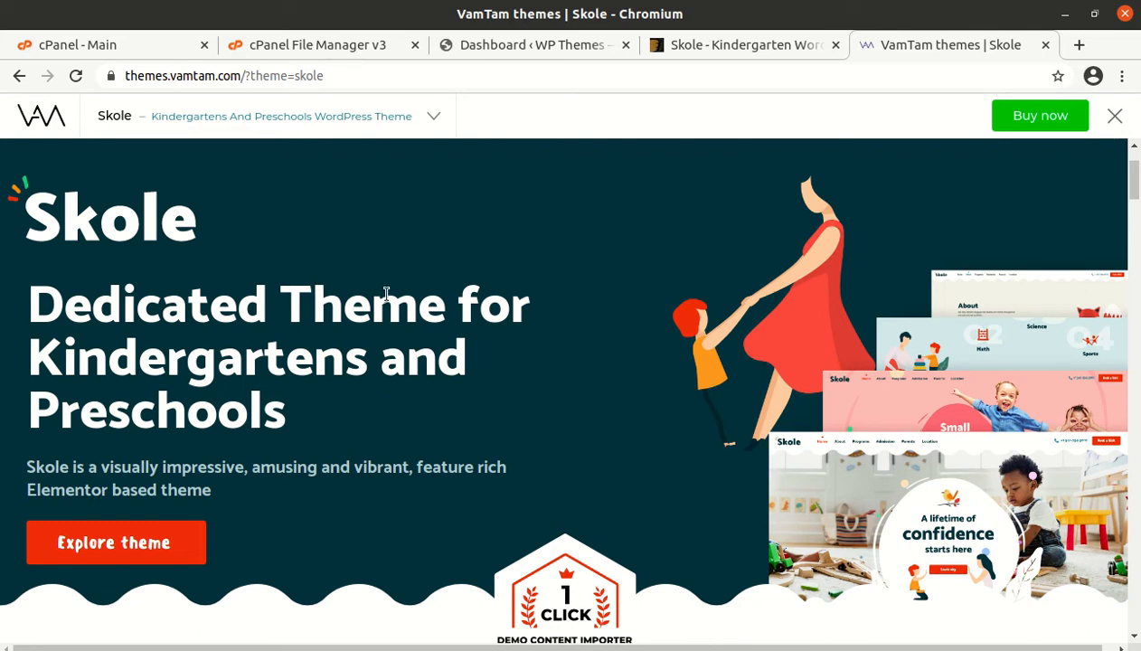
scroll(386, 294, "down", 1)
scroll(386, 294, "up", 2)
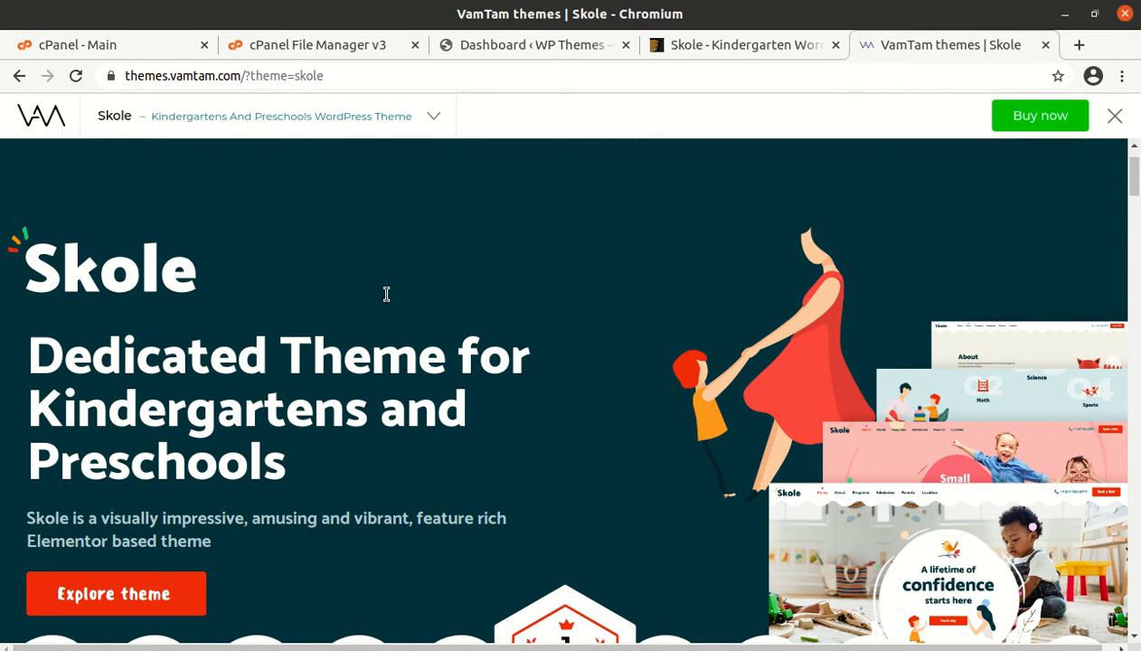
scroll(386, 294, "down", 2)
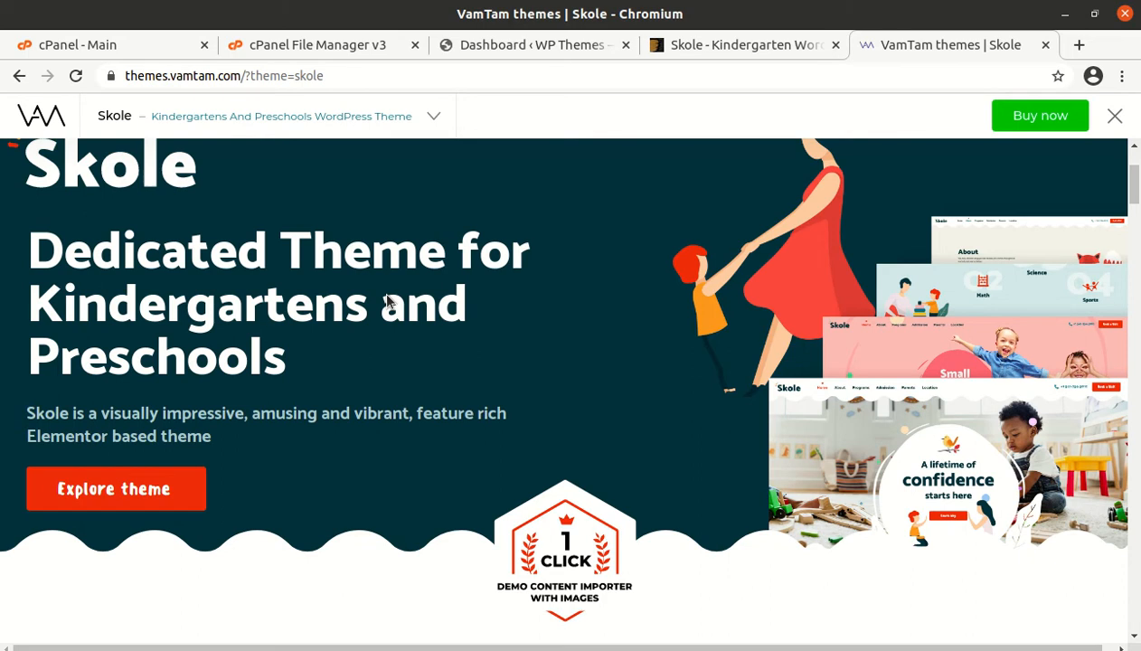
Examine the Skole item page on ThemeForest for its author level, sales, rating, creation date and last update.
left_click(711, 45)
scroll(511, 229, "up", 5)
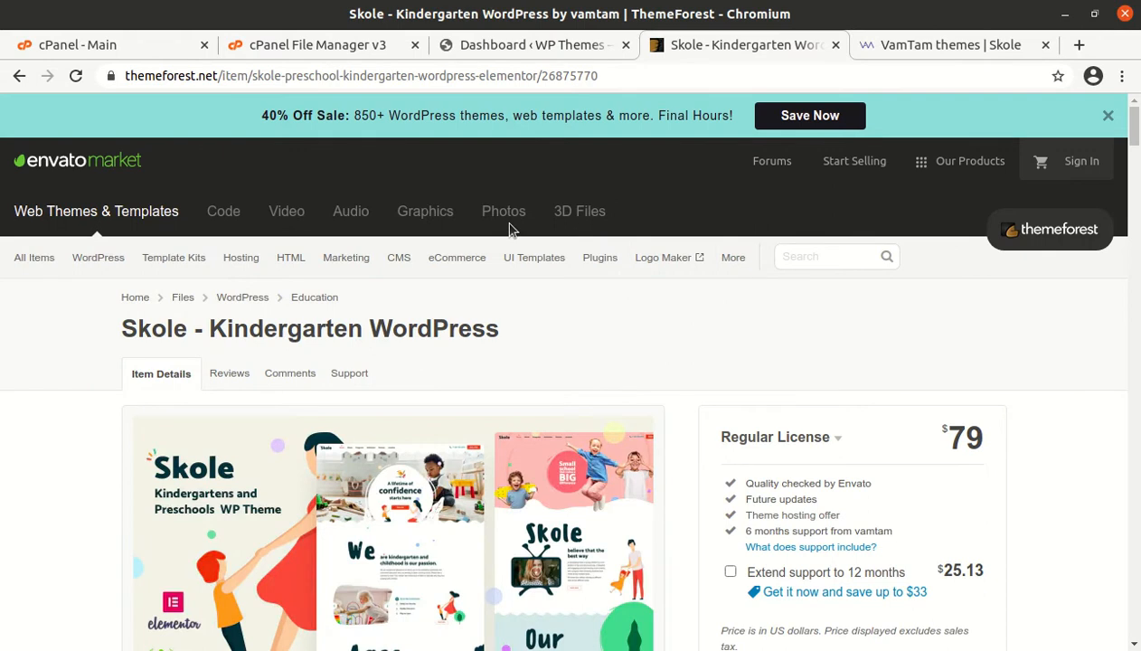
scroll(493, 296, "down", 3)
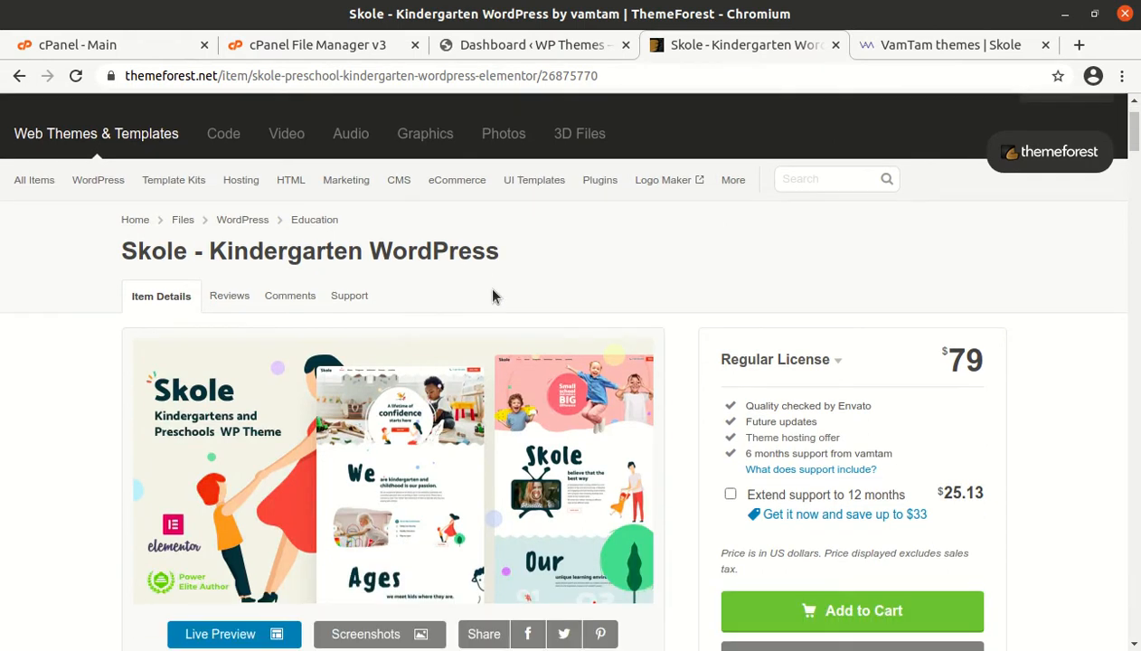
scroll(493, 295, "down", 2)
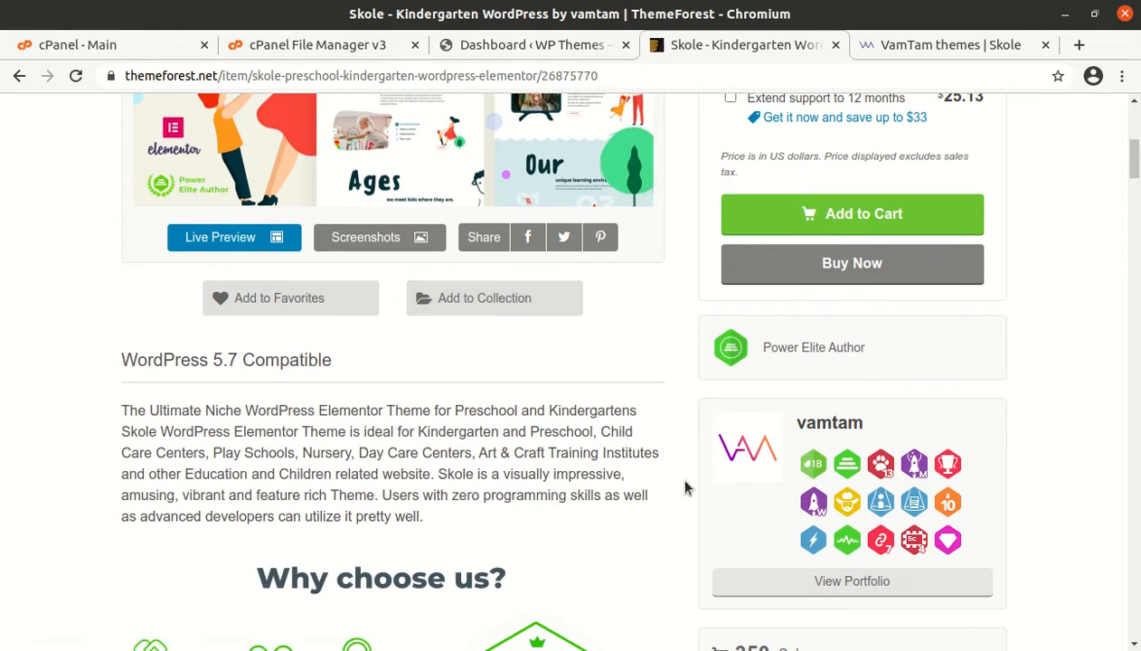
left_click_drag(895, 358, 765, 352)
scroll(1064, 433, "down", 2)
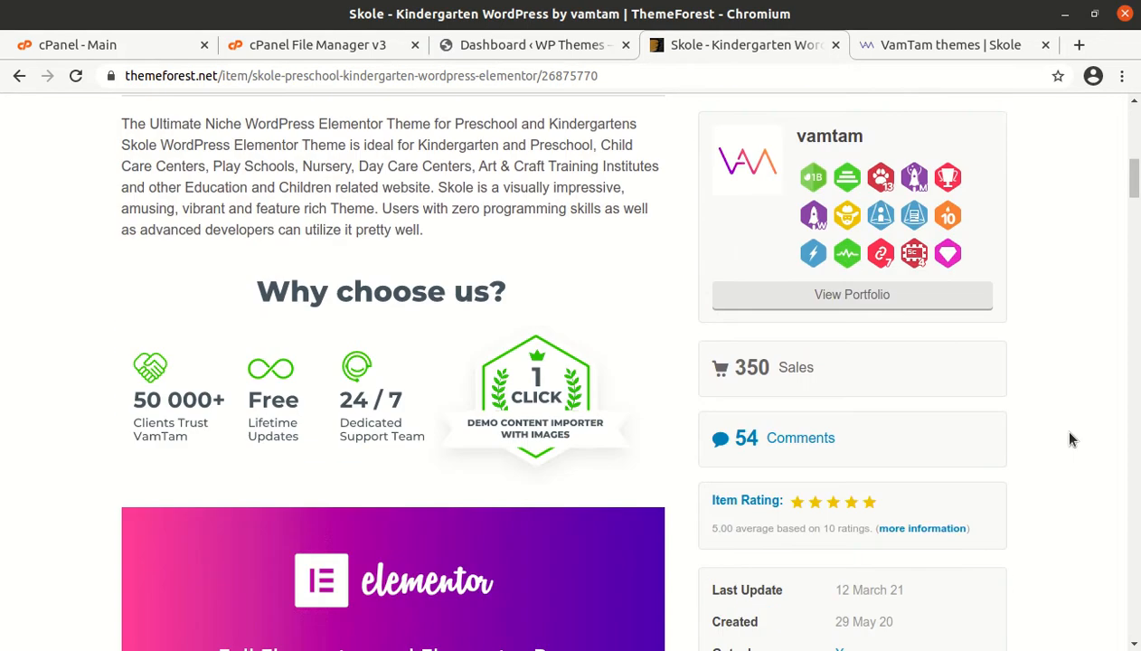
scroll(1067, 436, "down", 2)
left_click_drag(897, 489, 829, 489)
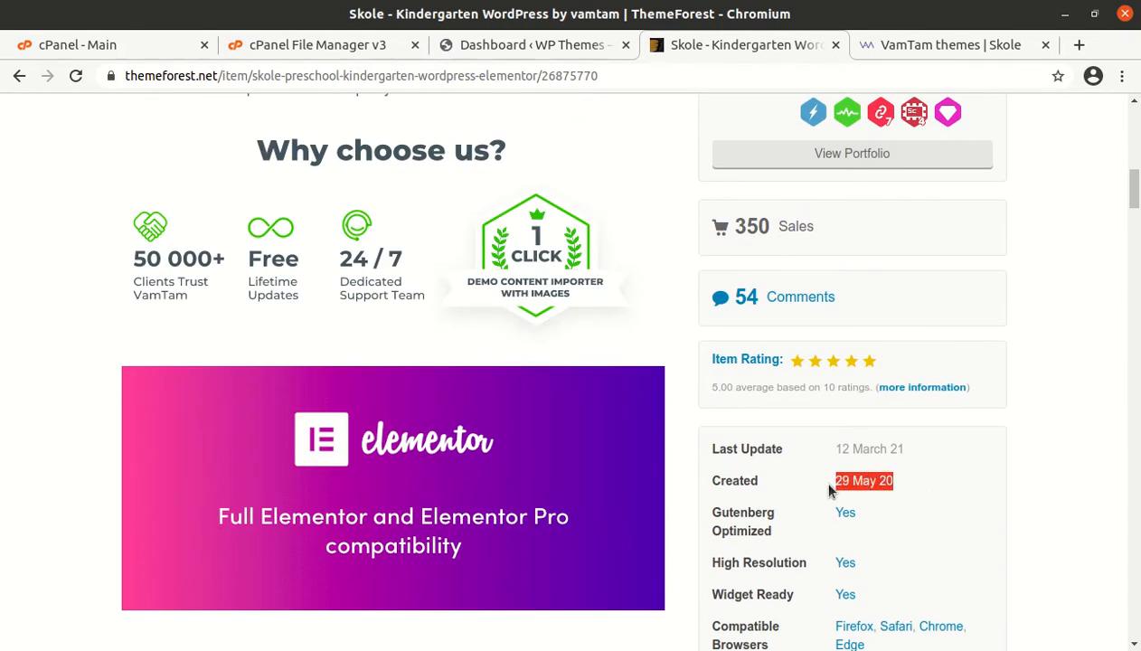
left_click(920, 451)
left_click_drag(915, 448, 830, 460)
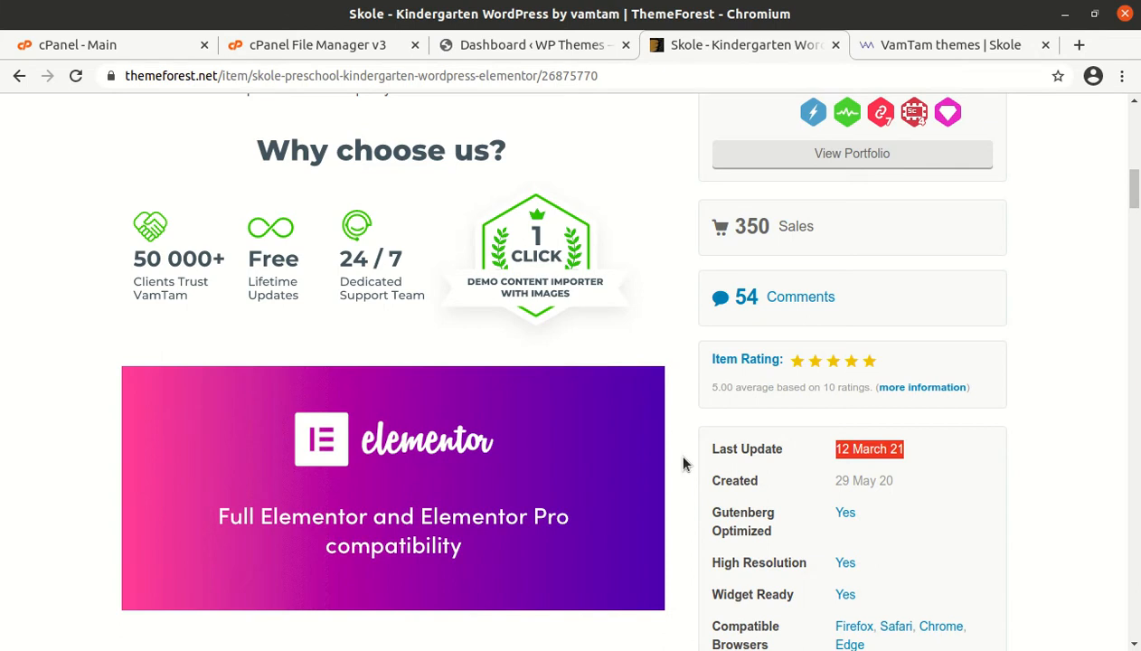
Review the Skole item's author, description, feature highlights and Elementor compatibility on the ThemeForest page.
scroll(684, 464, "up", 2)
scroll(683, 464, "up", 1)
scroll(684, 464, "up", 2)
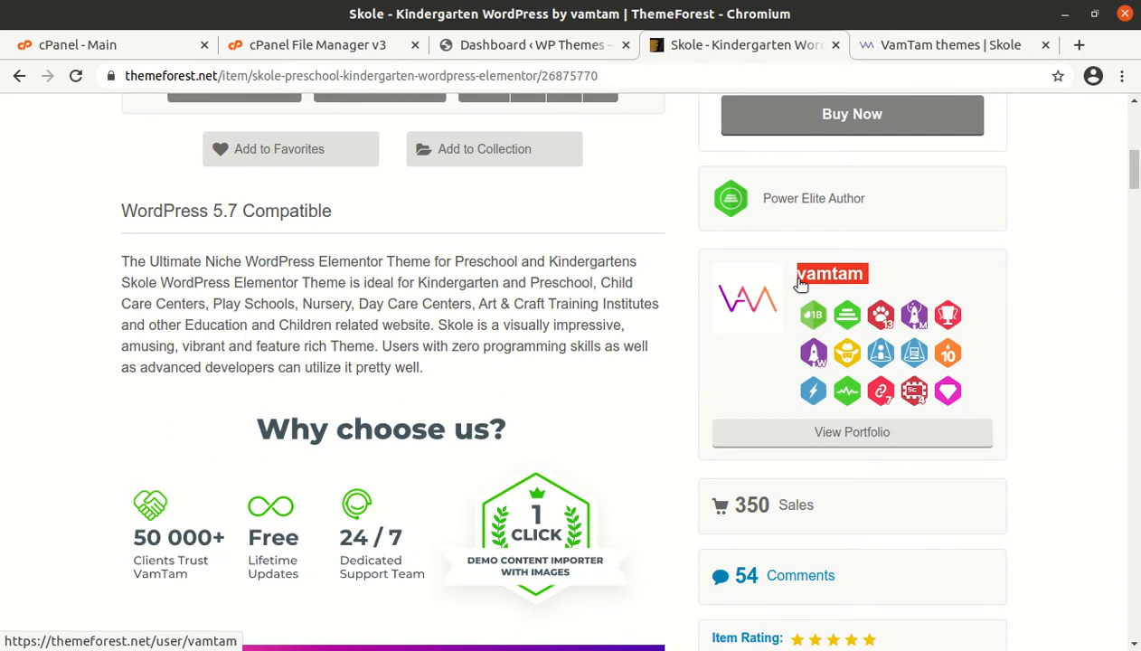
scroll(801, 283, "up", 1)
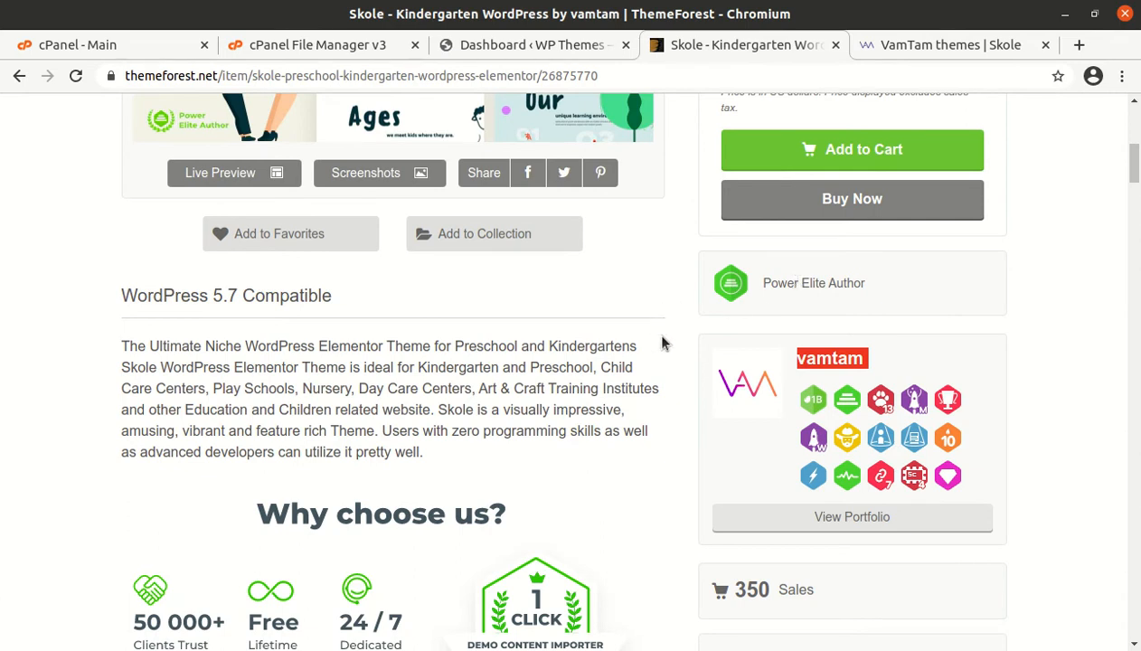
scroll(662, 384, "up", 5)
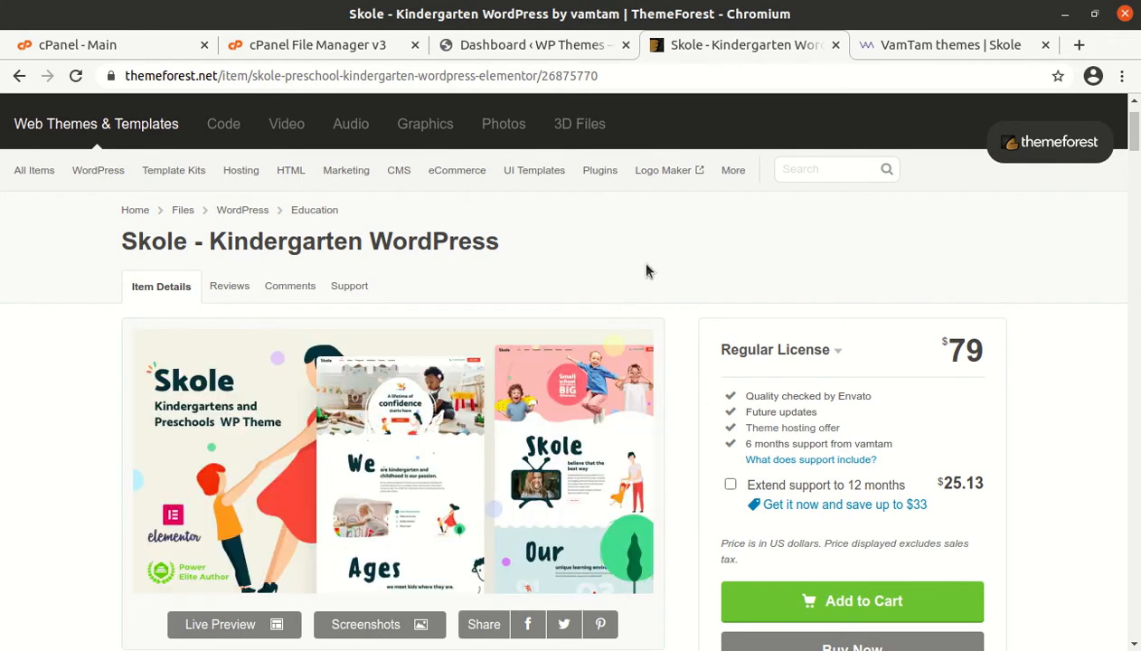
scroll(646, 269, "down", 4)
scroll(646, 270, "down", 1)
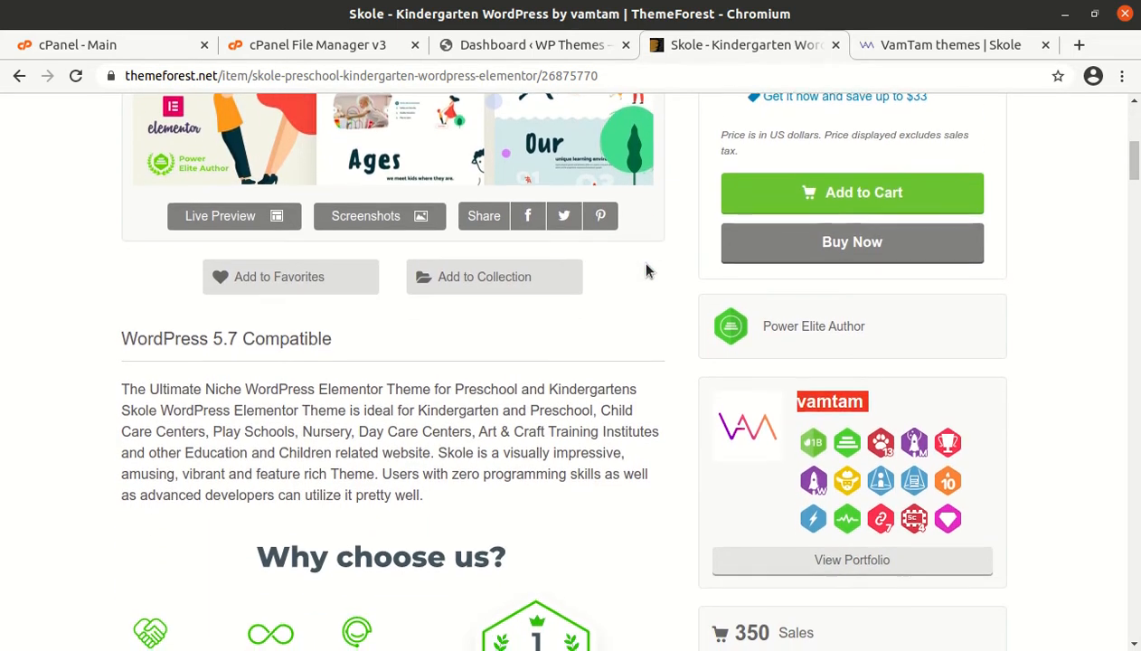
scroll(646, 269, "down", 1)
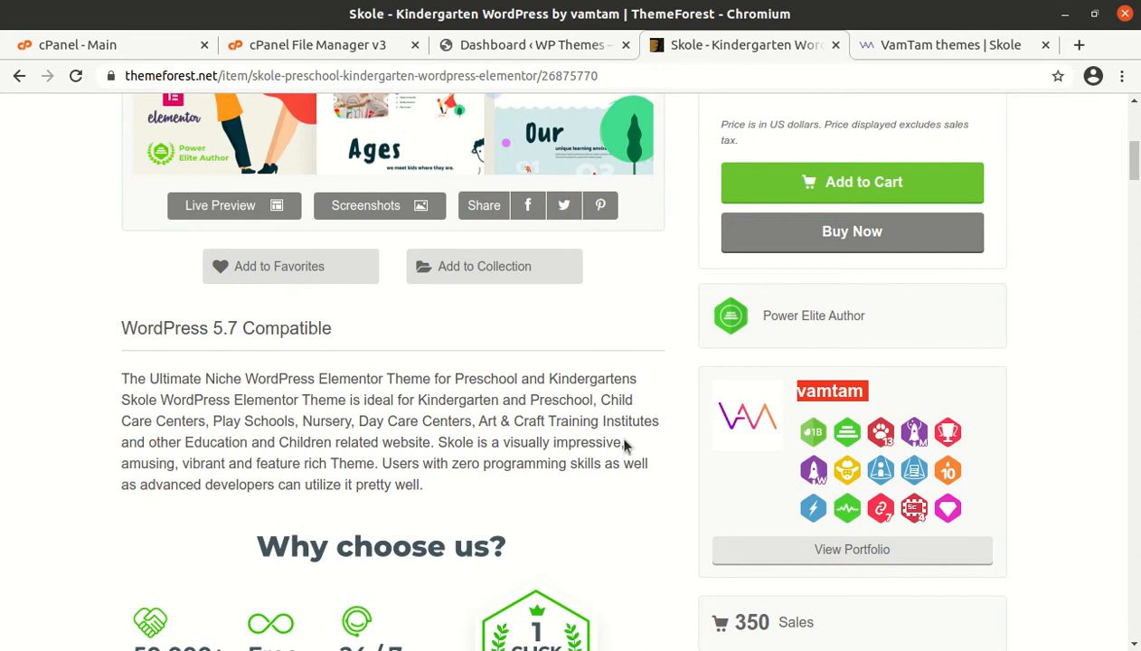
scroll(610, 505, "down", 1)
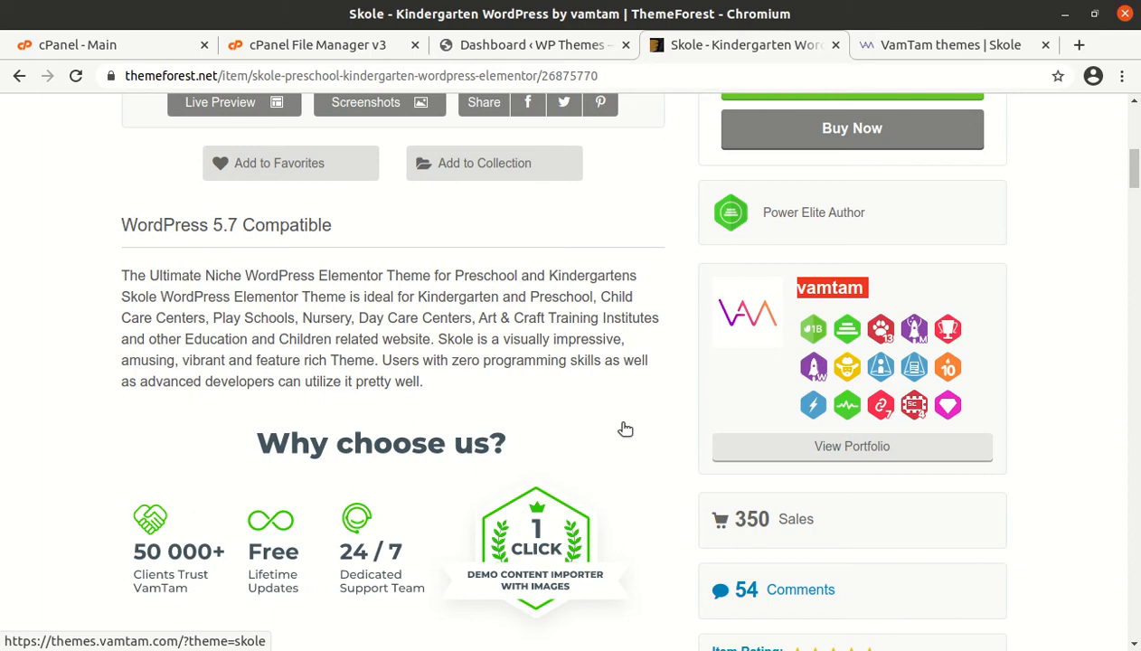
scroll(625, 429, "down", 1)
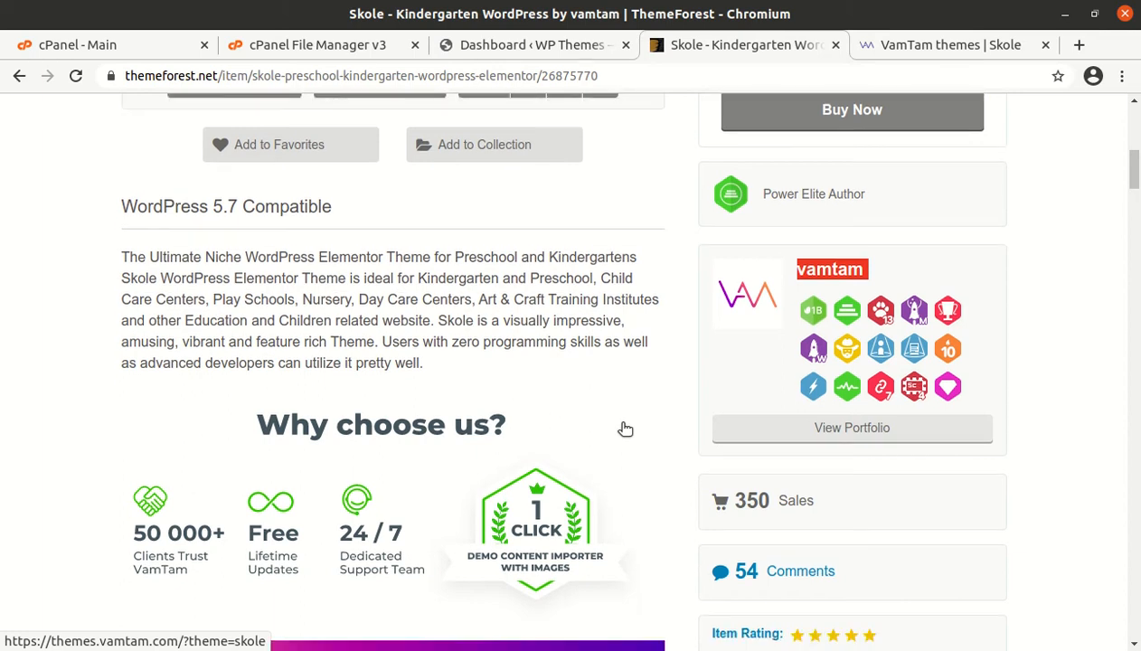
scroll(625, 428, "down", 2)
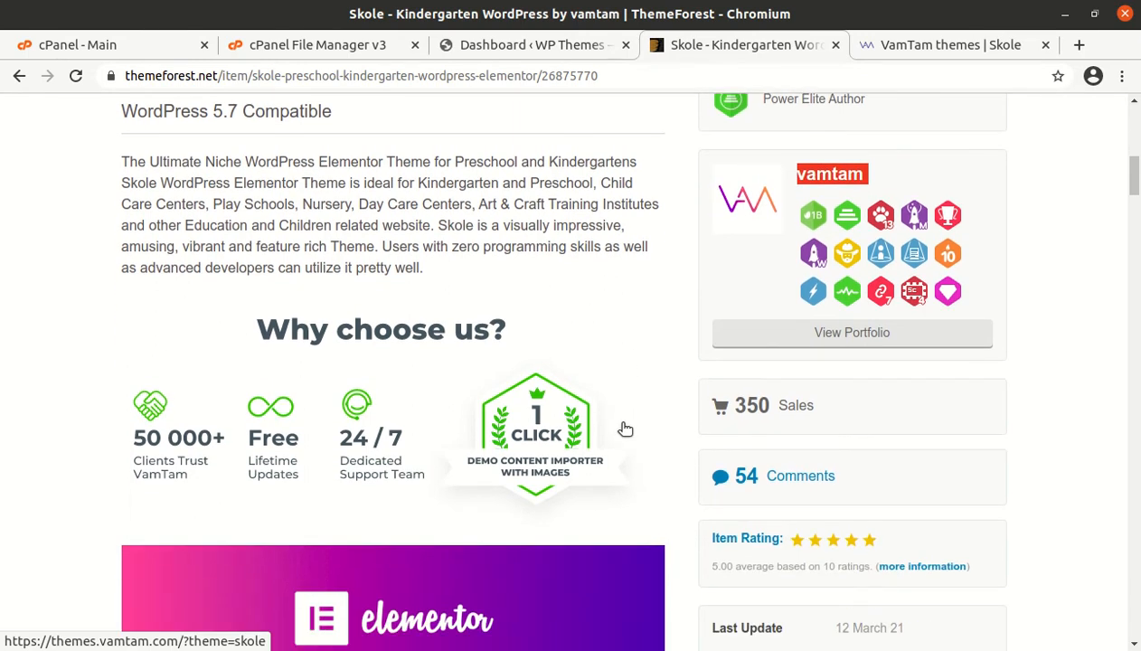
scroll(625, 429, "down", 5)
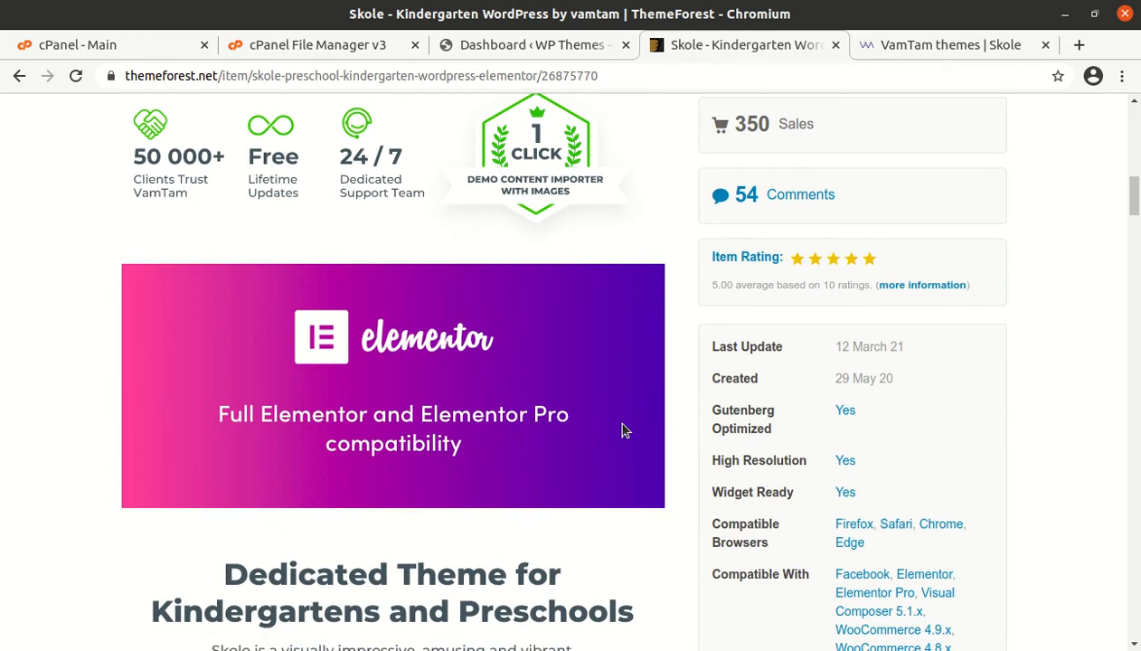
scroll(622, 430, "up", 7)
scroll(625, 429, "up", 5)
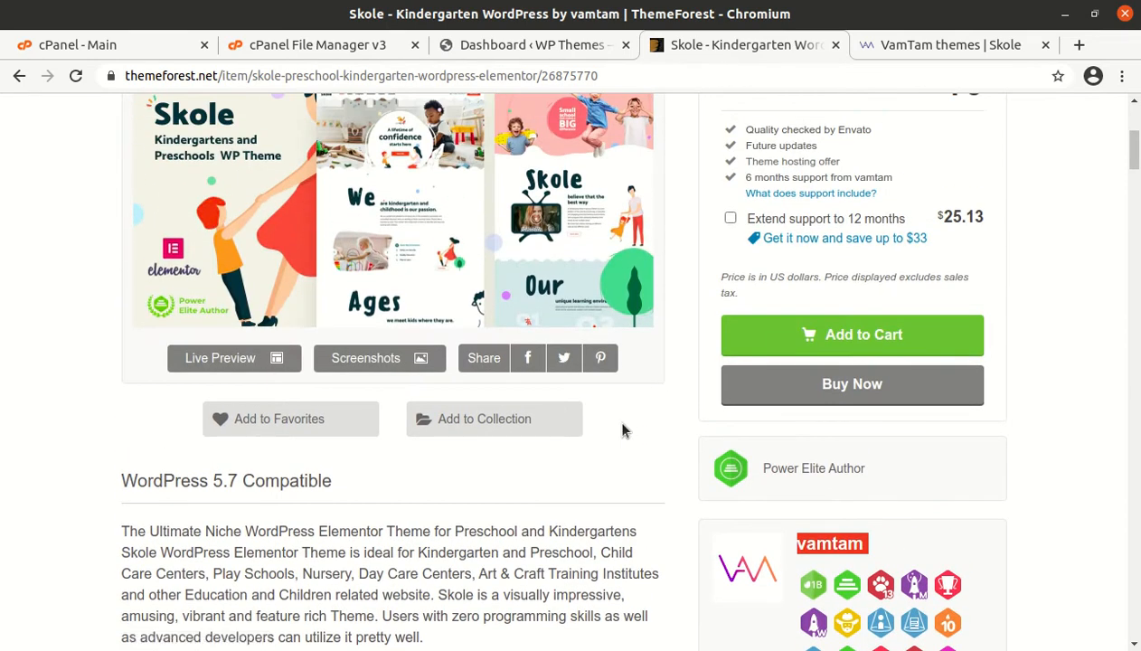
Switch to the WordPress dashboard and visit the site's front end to check its current appearance.
key("ctrl+Page_Up")
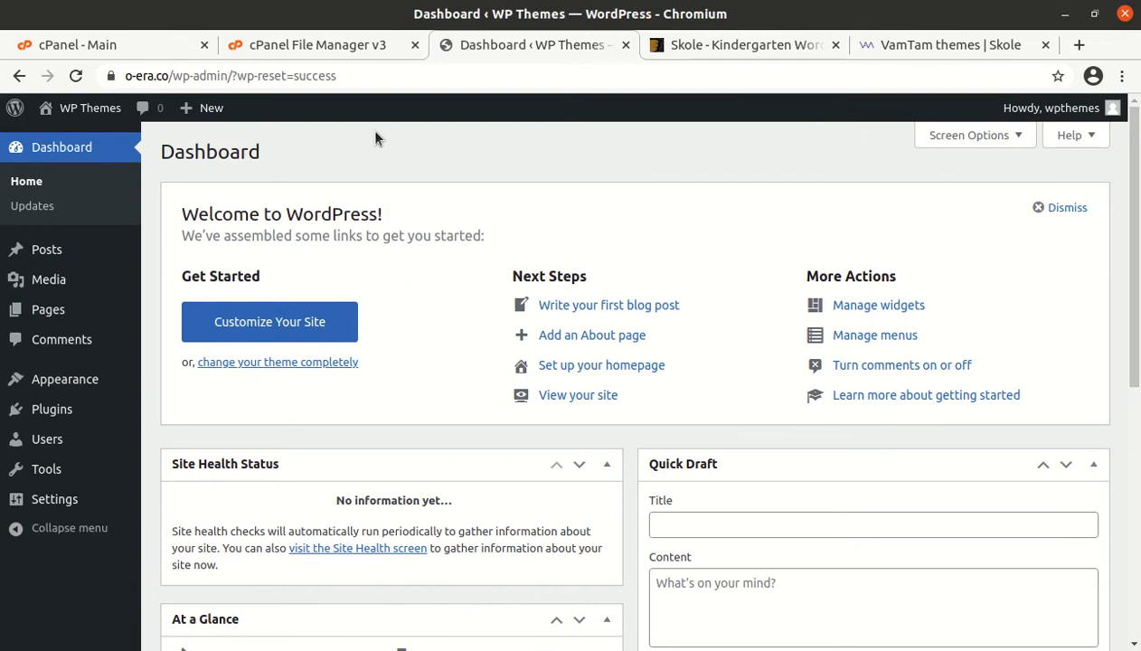
mouse_move(101, 109)
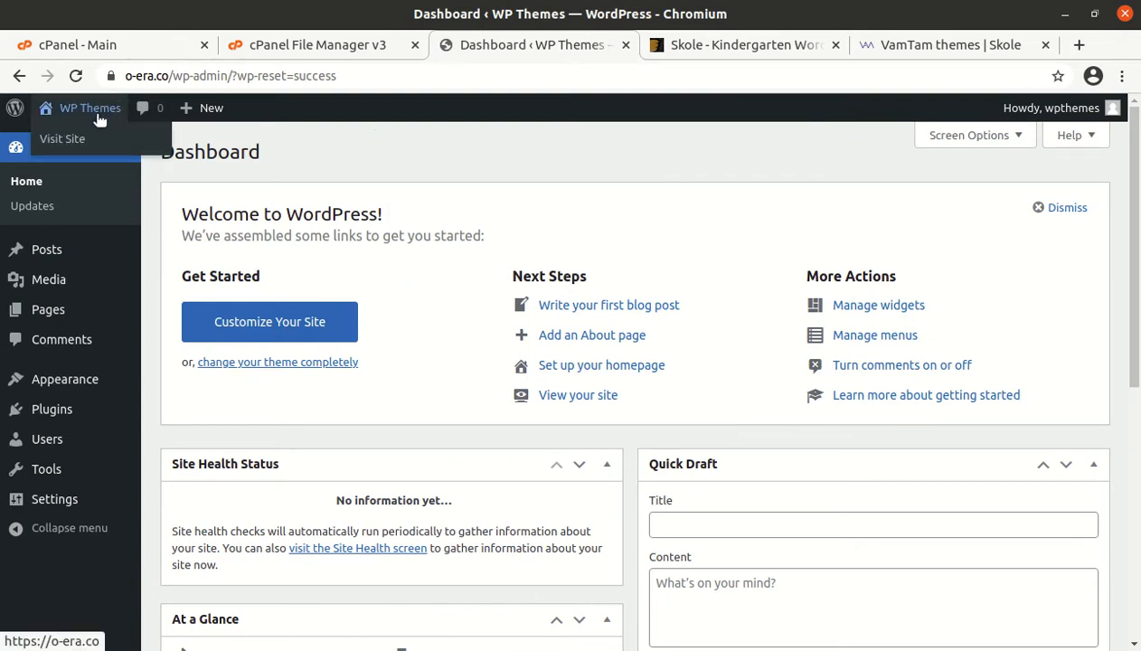
left_click(71, 138)
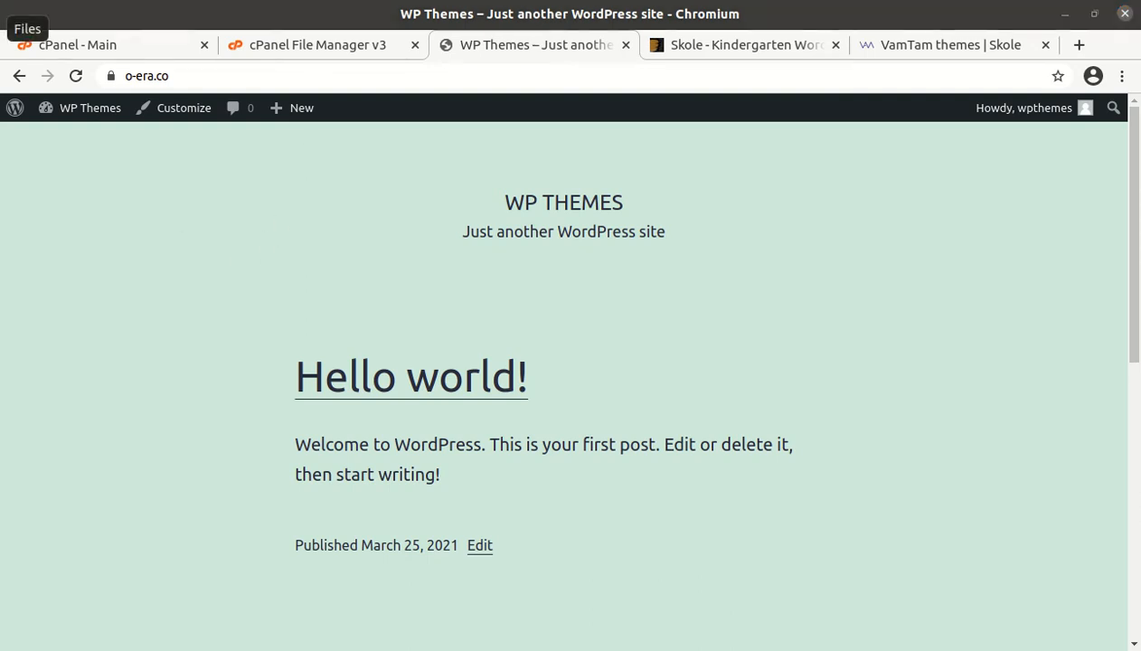
Inspect the theme package in the Downloads skole folder, including skole.zip and skole-child.zip, and put the file browser away.
left_click(0, 30)
left_click(255, 185)
double_click(265, 132)
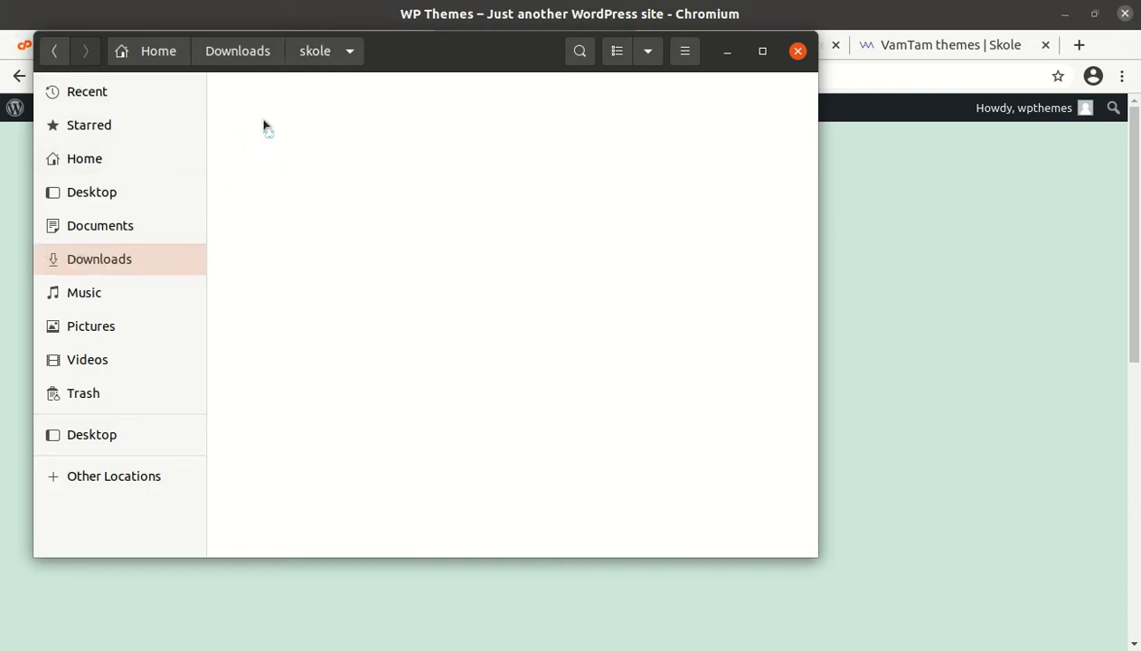
left_click(253, 110)
left_click(345, 145)
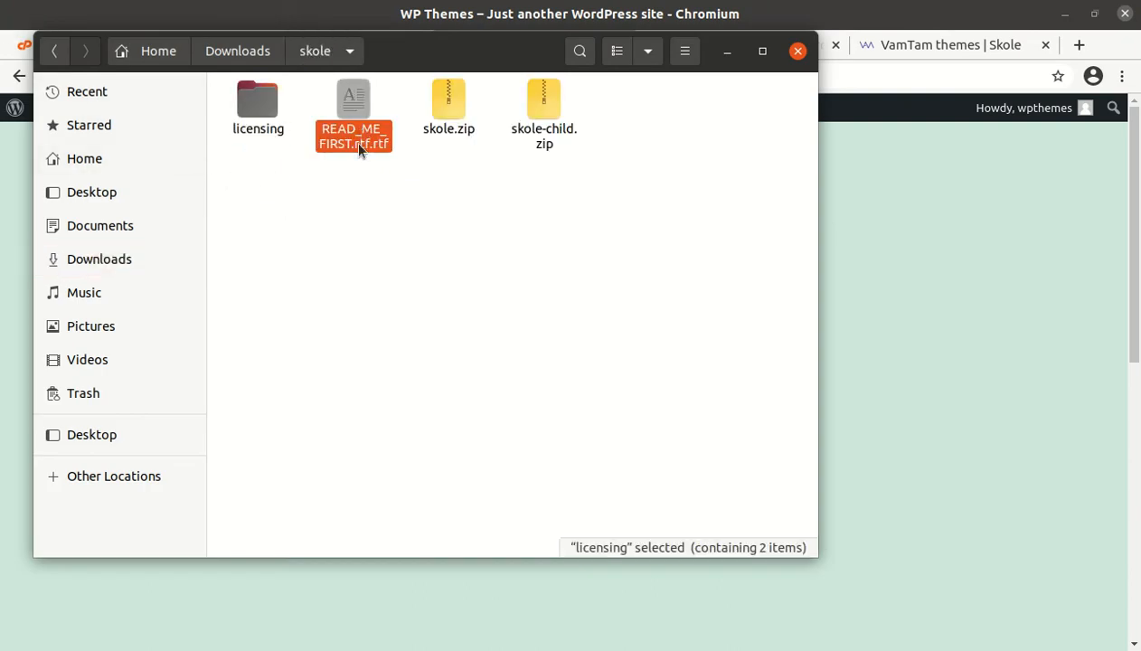
left_click(443, 130)
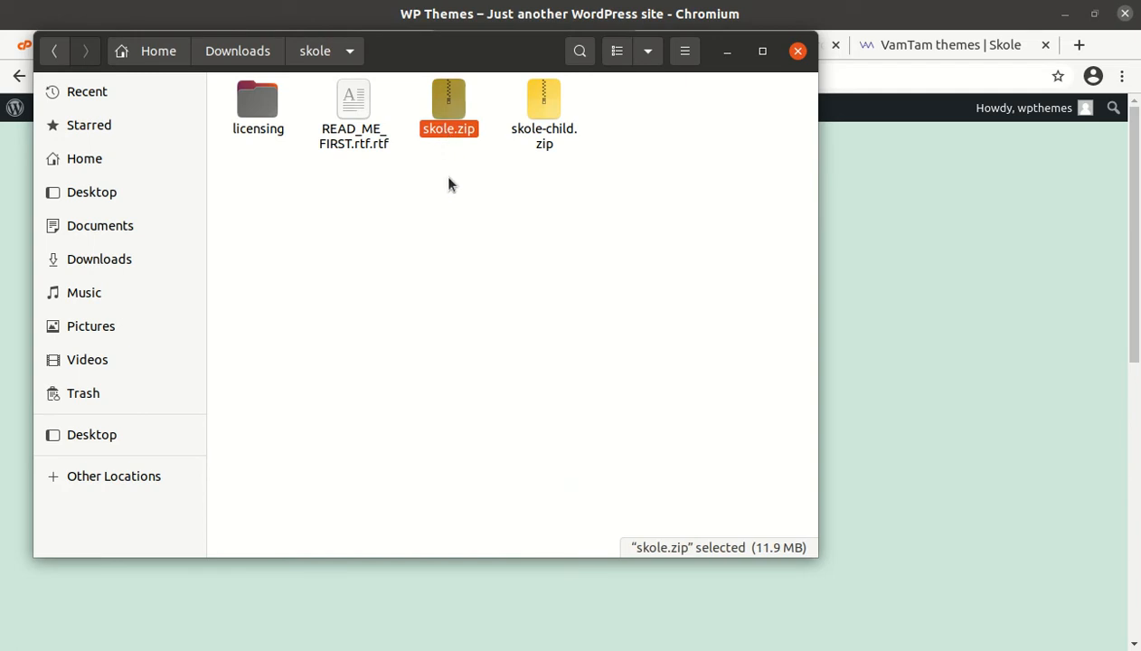
left_click(547, 134)
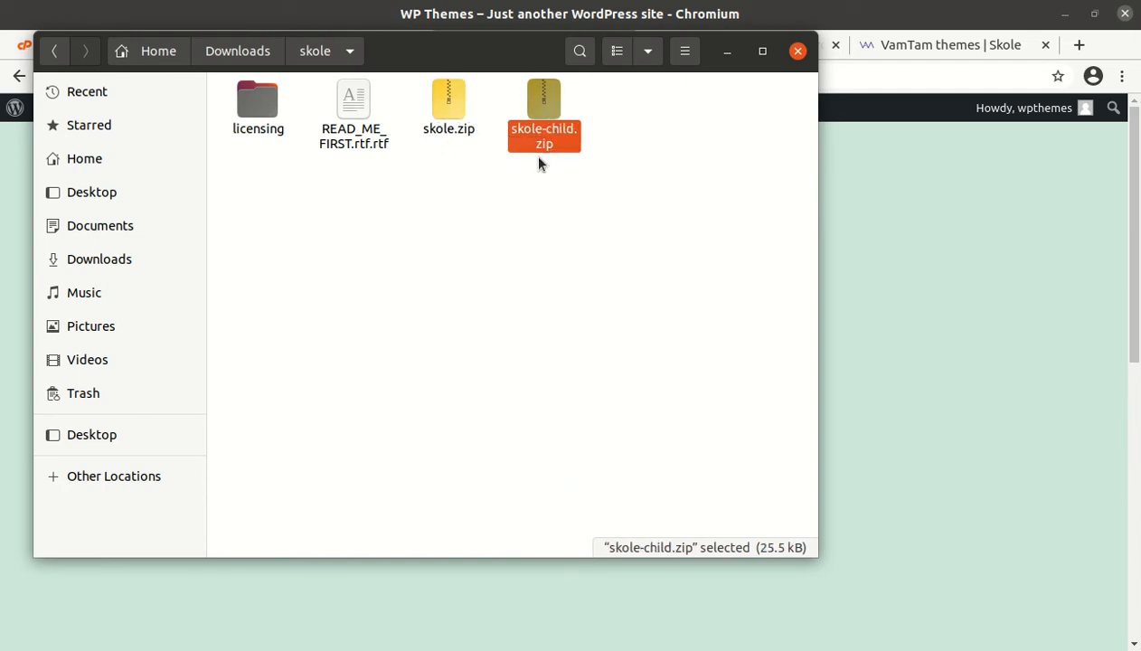
left_click(726, 51)
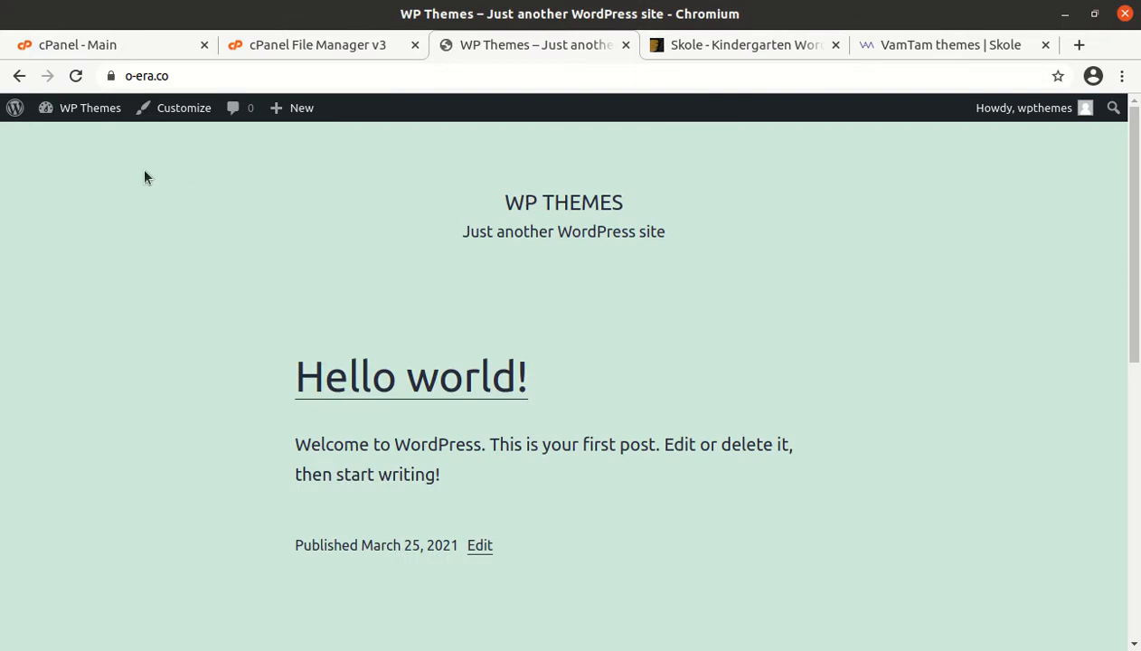
Go to the site's installed themes and view the details of the active Twenty Twenty-One theme.
mouse_move(90, 113)
left_click(77, 162)
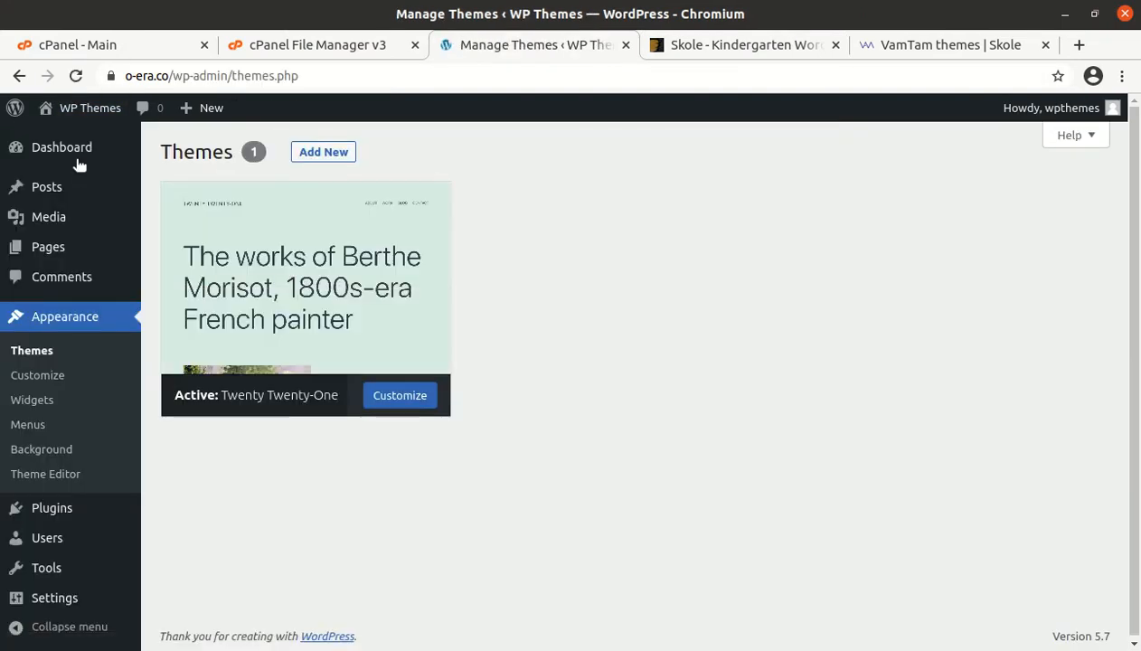
left_click(316, 222)
scroll(315, 222, "up", 2)
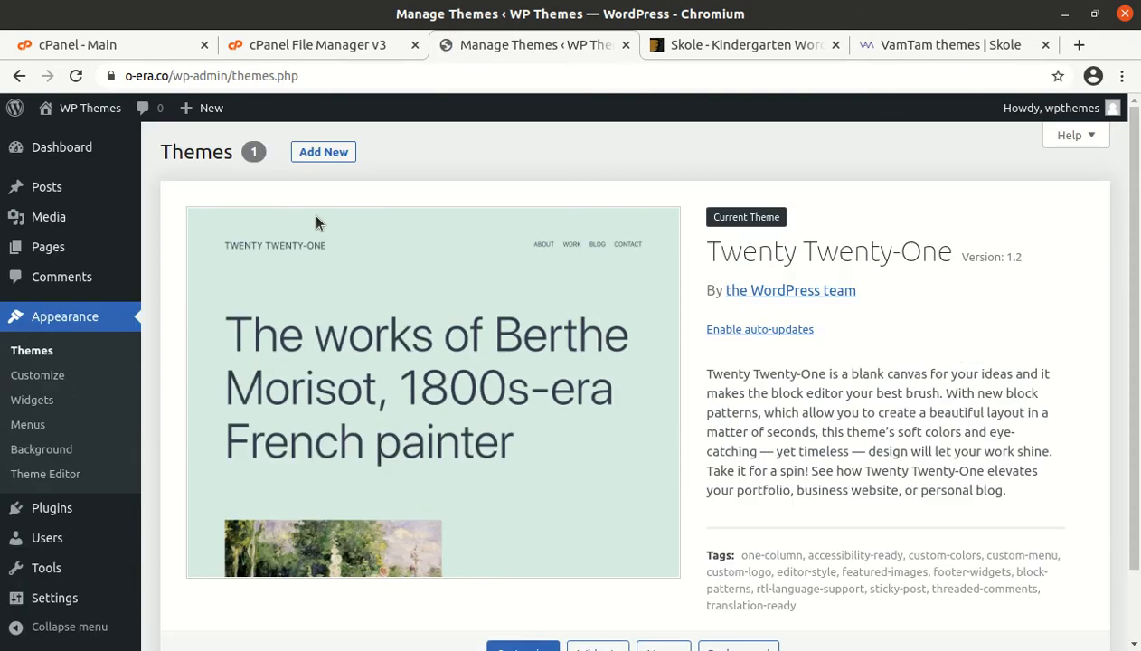
left_click(315, 154)
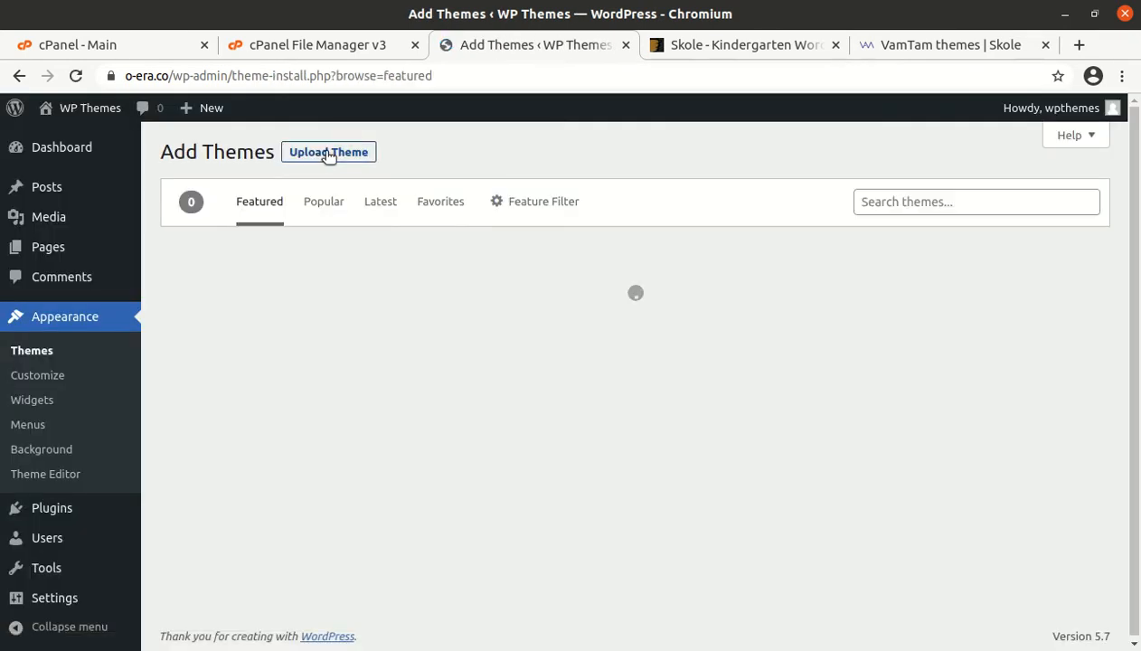
left_click(329, 153)
left_click(518, 307)
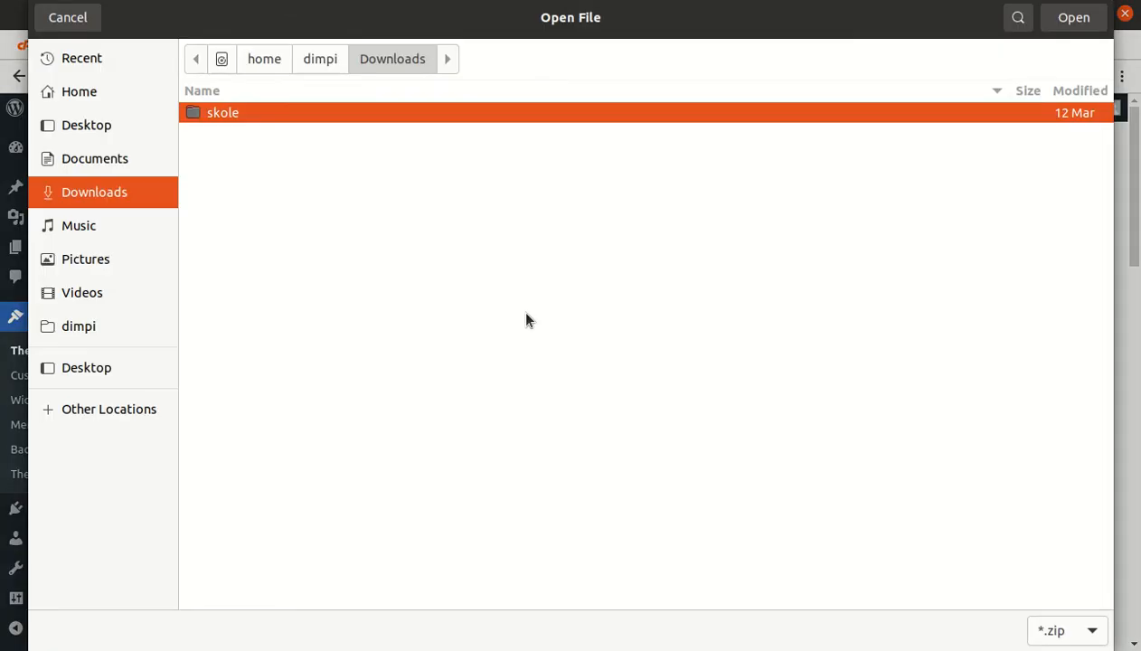
double_click(313, 112)
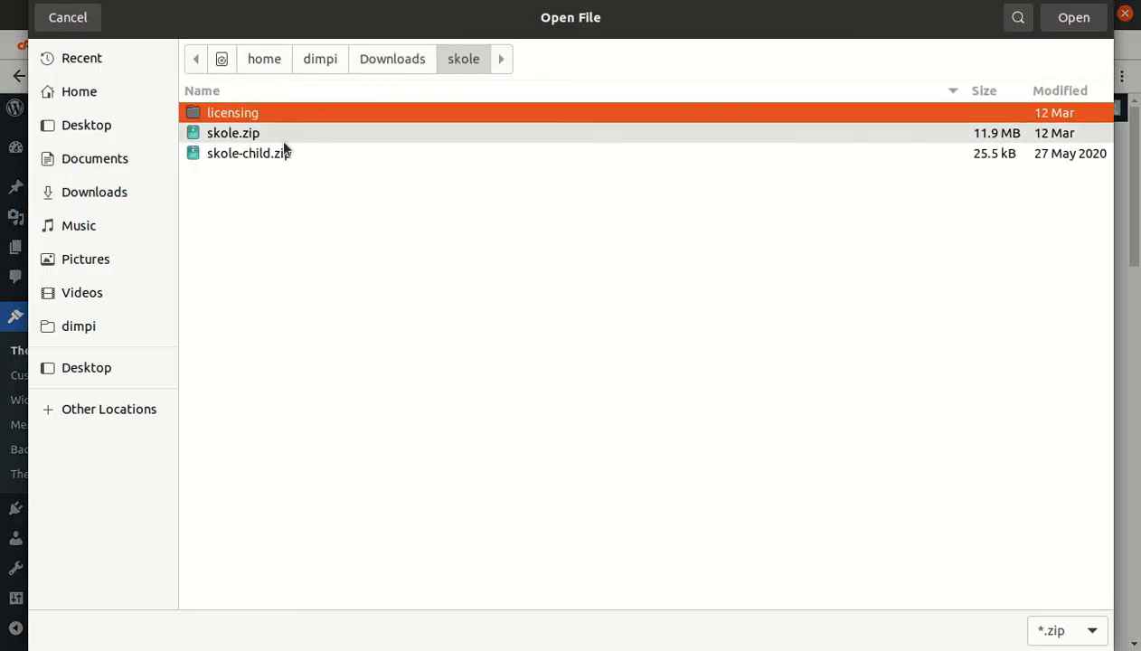
left_click(281, 135)
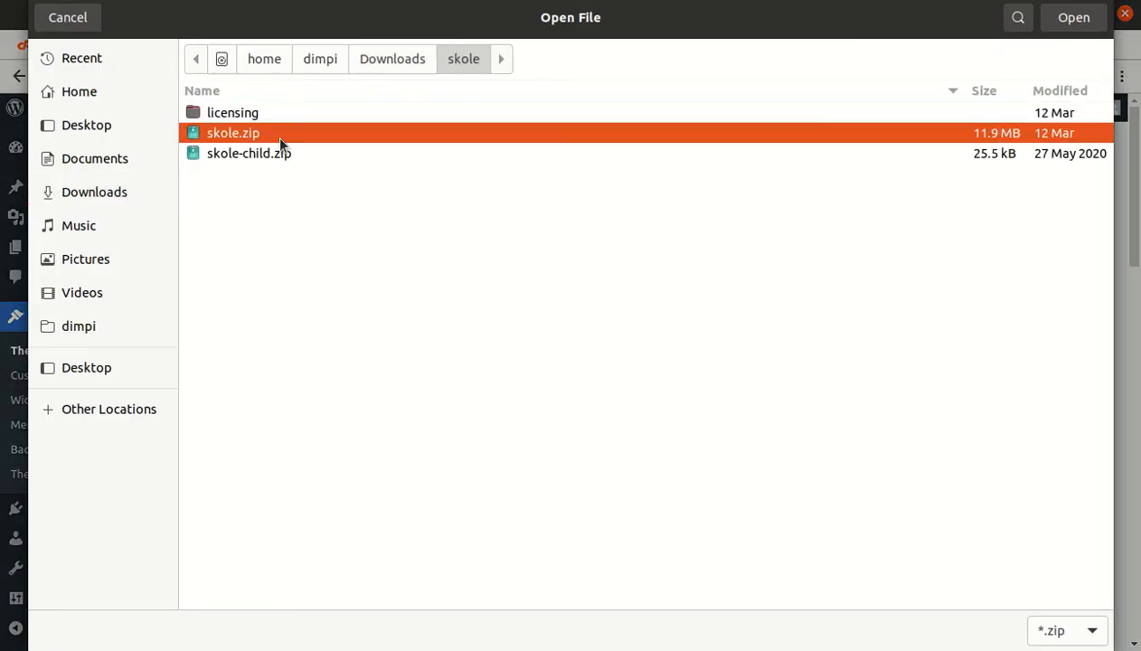
left_click(74, 18)
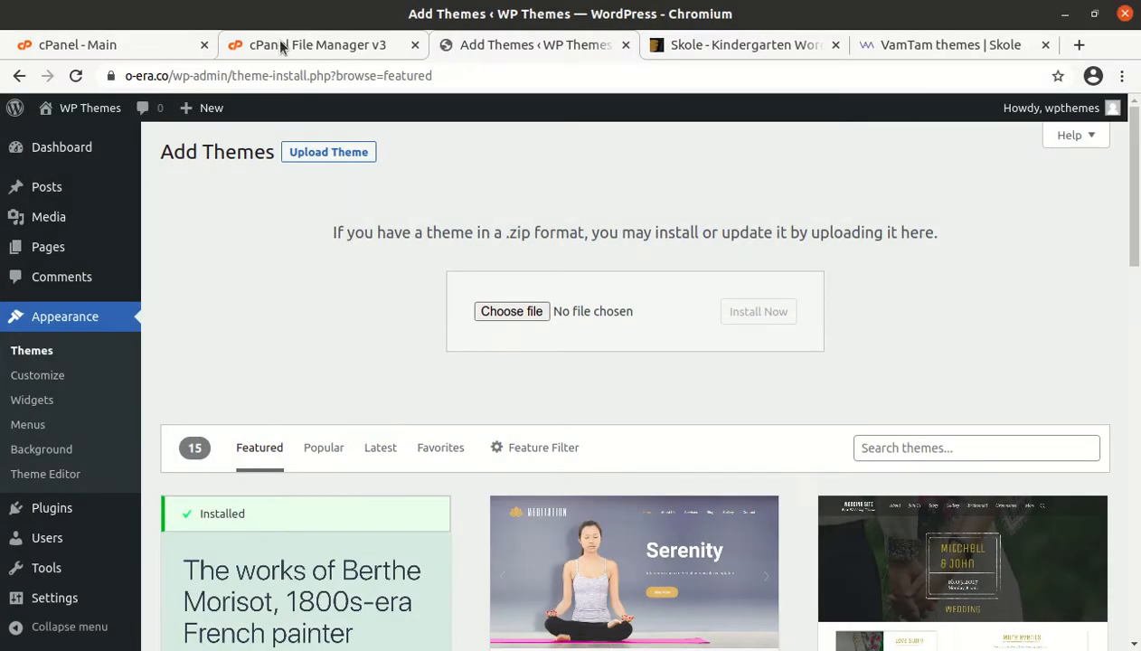
Switch to the cPanel File Manager and open the o-era.co/wp-content/themes folder with the folder tree collapsed.
left_click(277, 47)
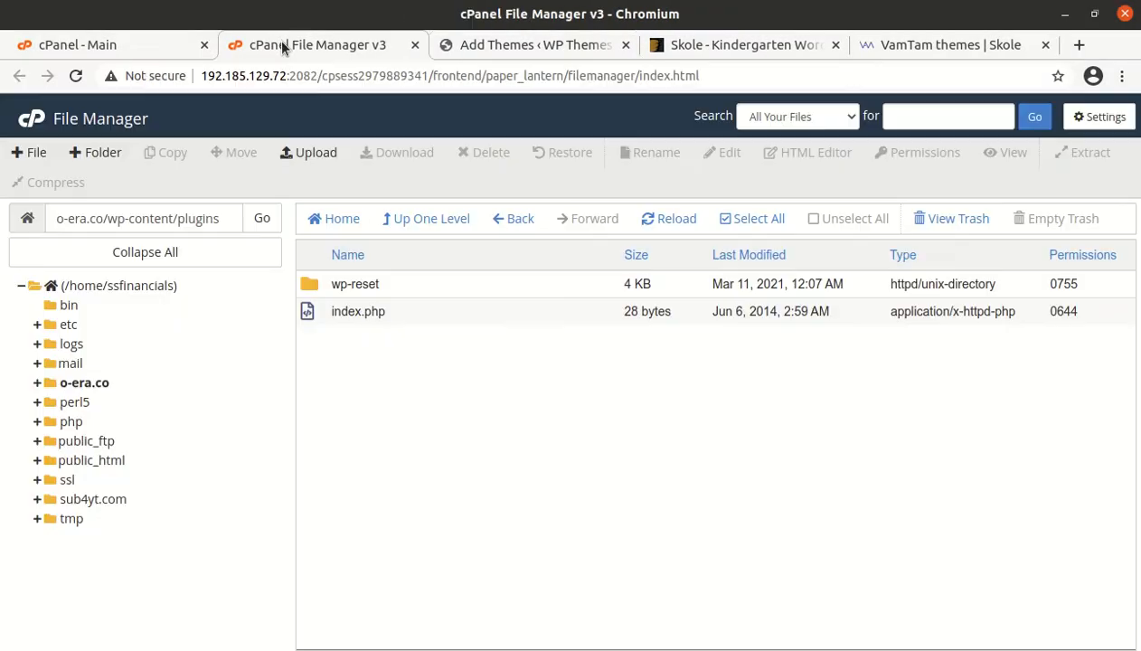
left_click(431, 219)
left_click(216, 254)
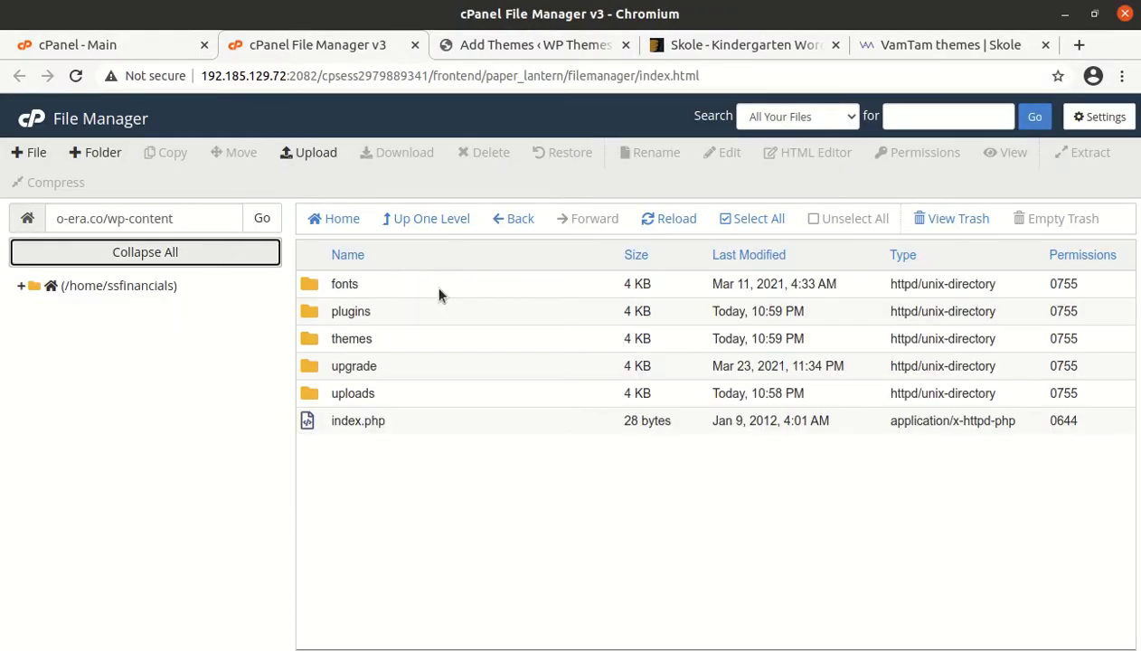
double_click(409, 342)
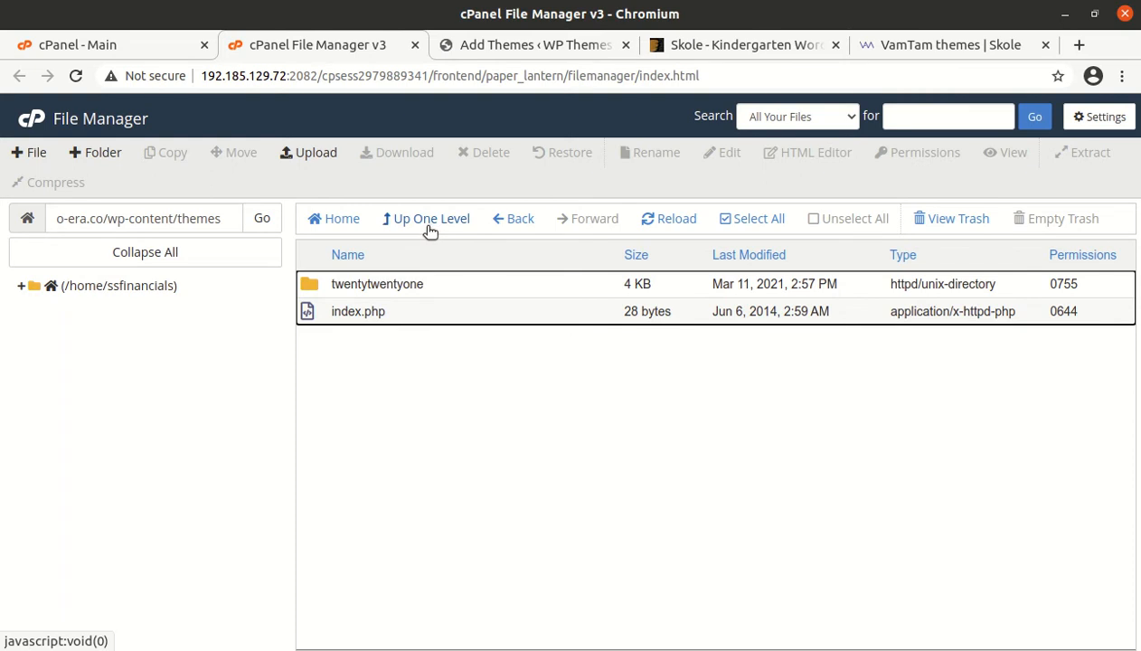
Upload skole.zip from the Downloads skole folder to the site's wp-content/themes folder.
left_click(312, 154)
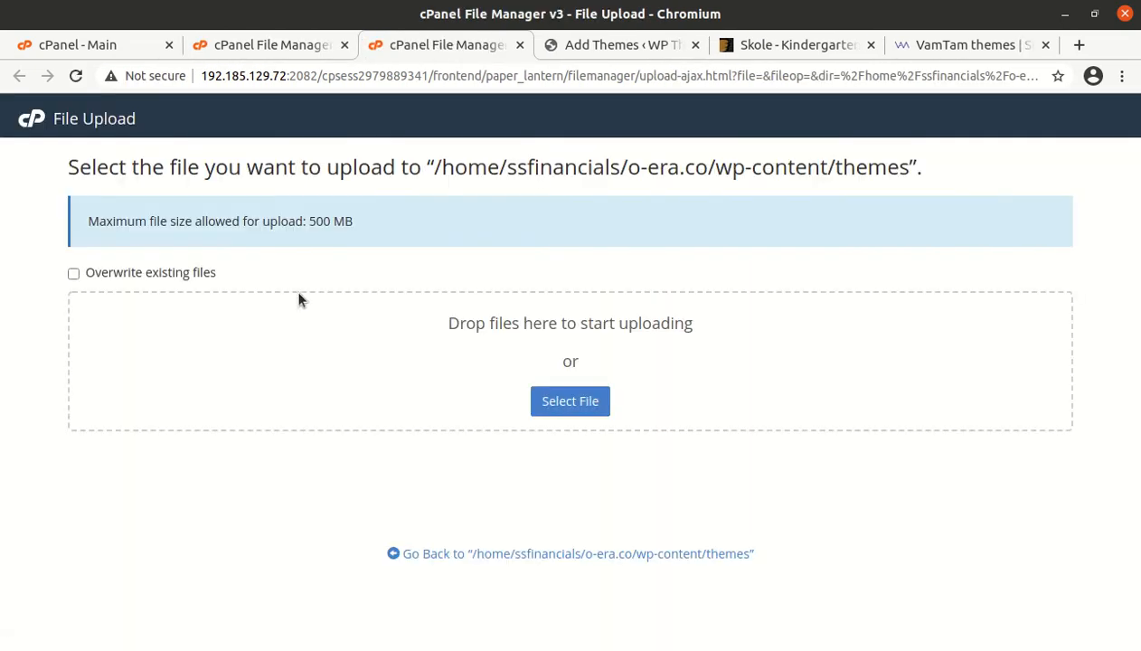
left_click(552, 404)
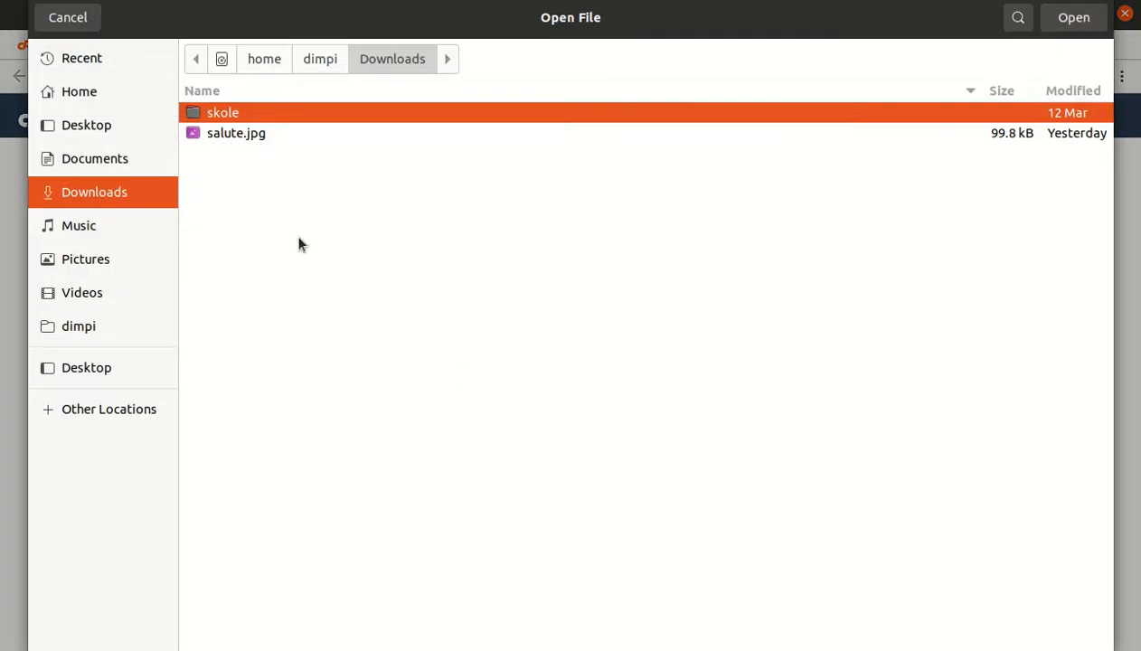
double_click(286, 118)
left_click(276, 154)
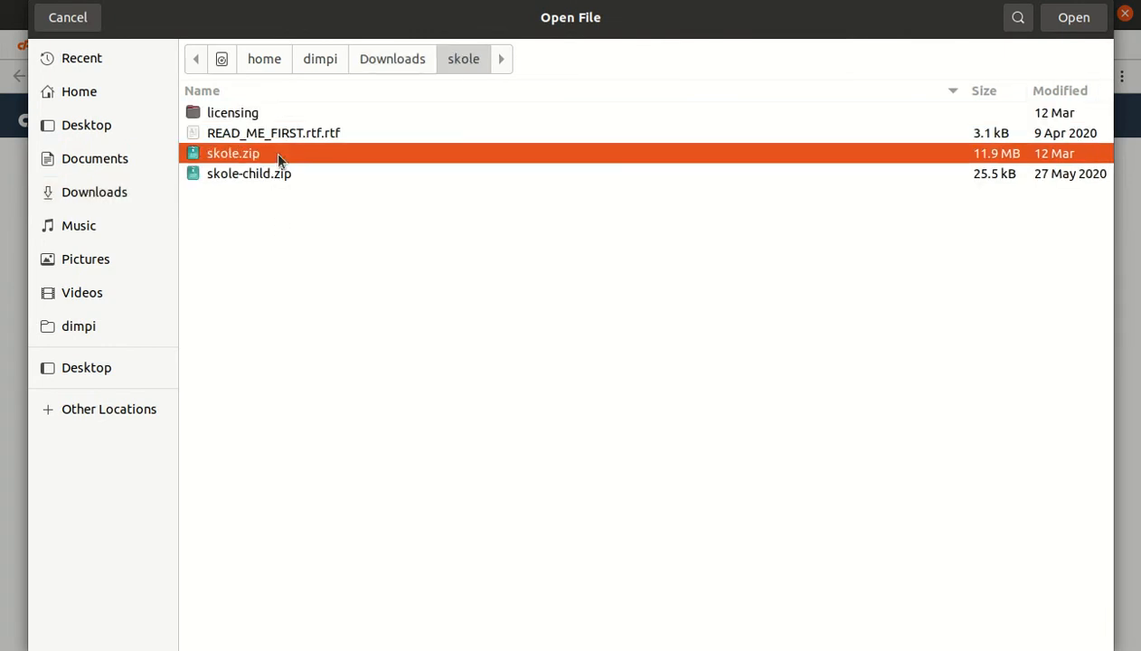
left_click(1073, 18)
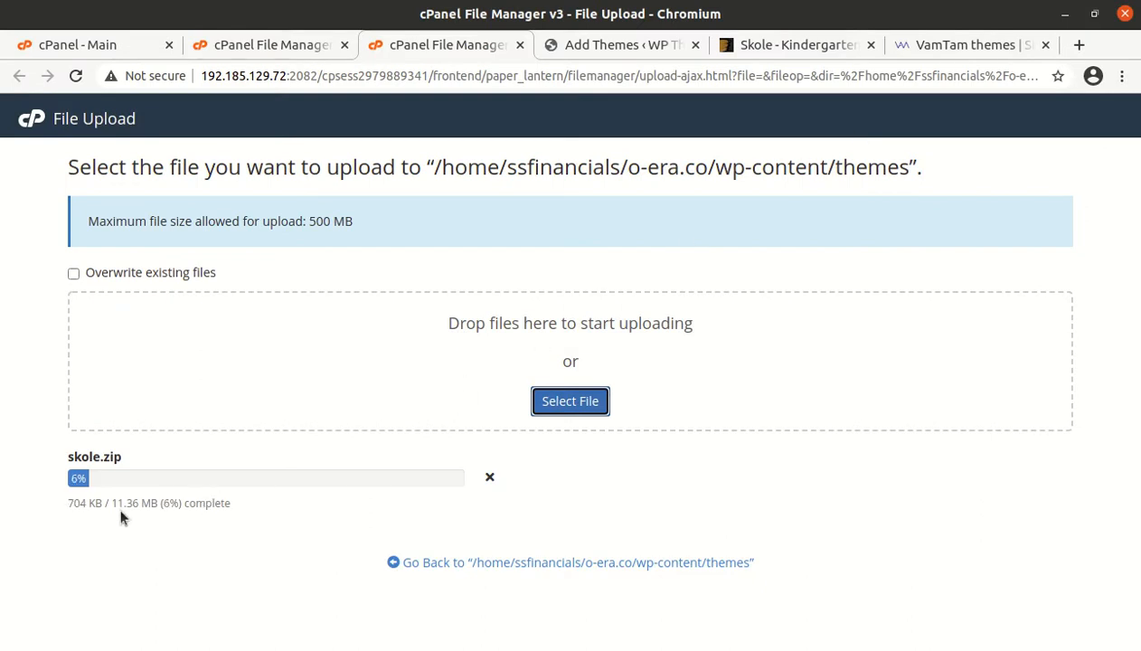
Monitor the skole.zip upload, glancing at the WordPress Add Themes page meanwhile, and close the upload page once it completes.
left_click_drag(110, 503, 141, 506)
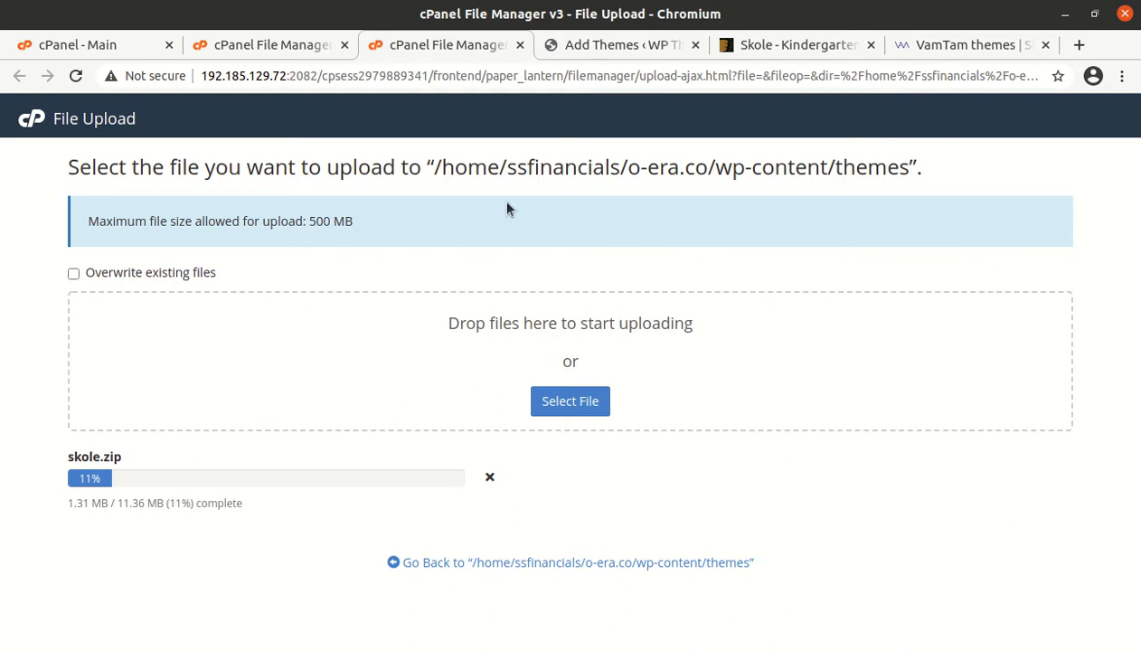
left_click(583, 45)
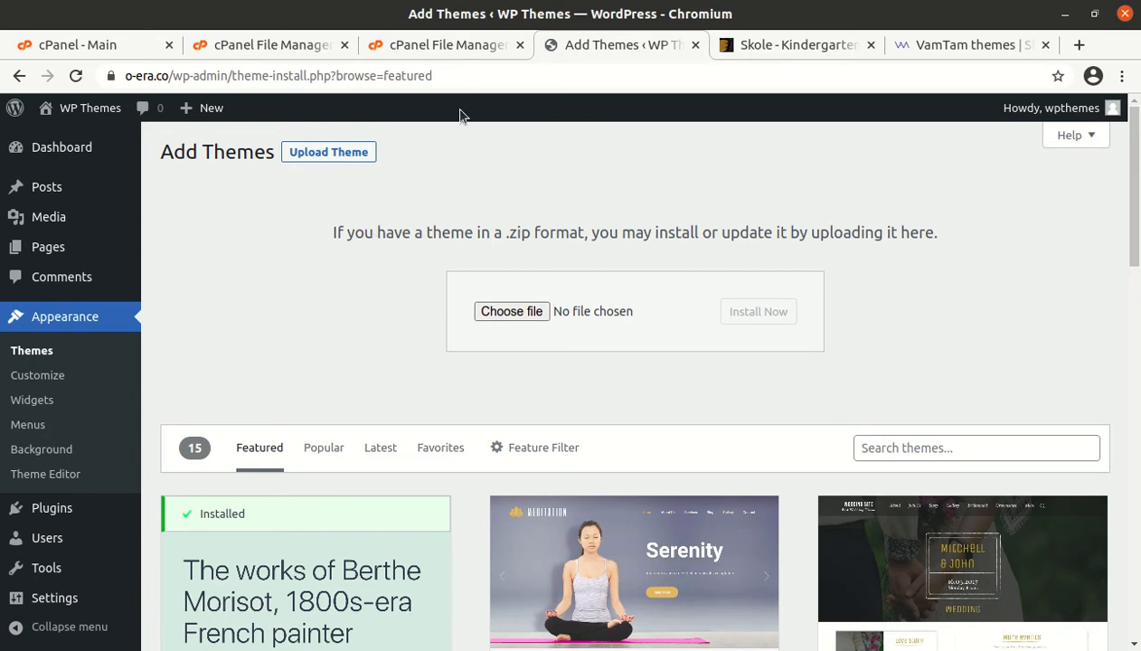
left_click(439, 43)
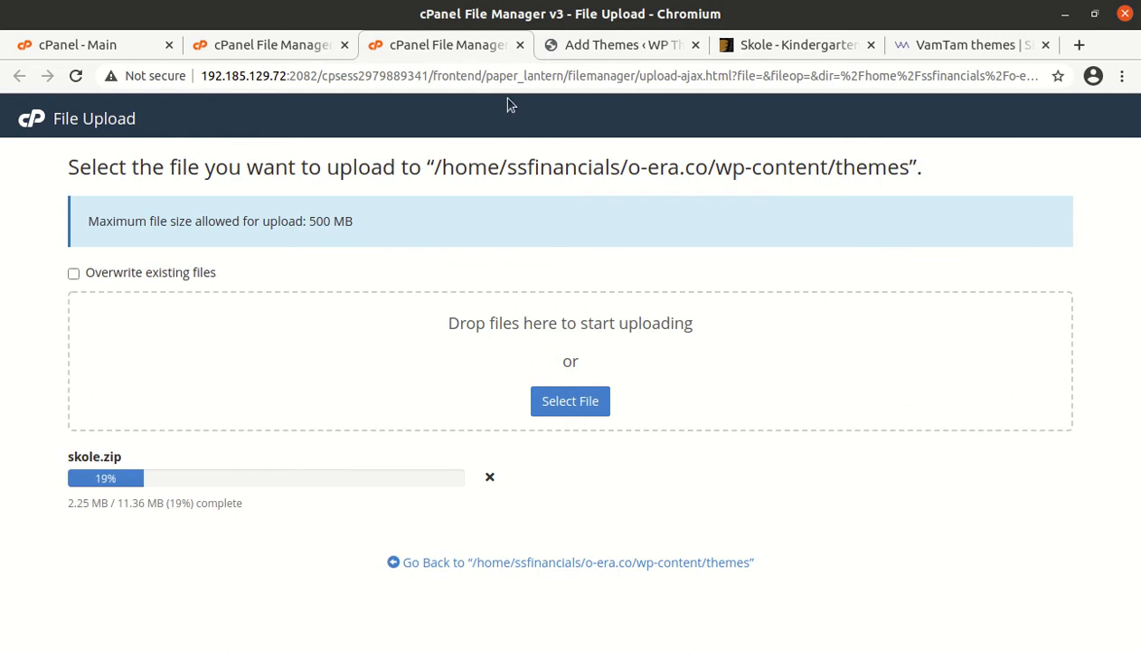
left_click(588, 43)
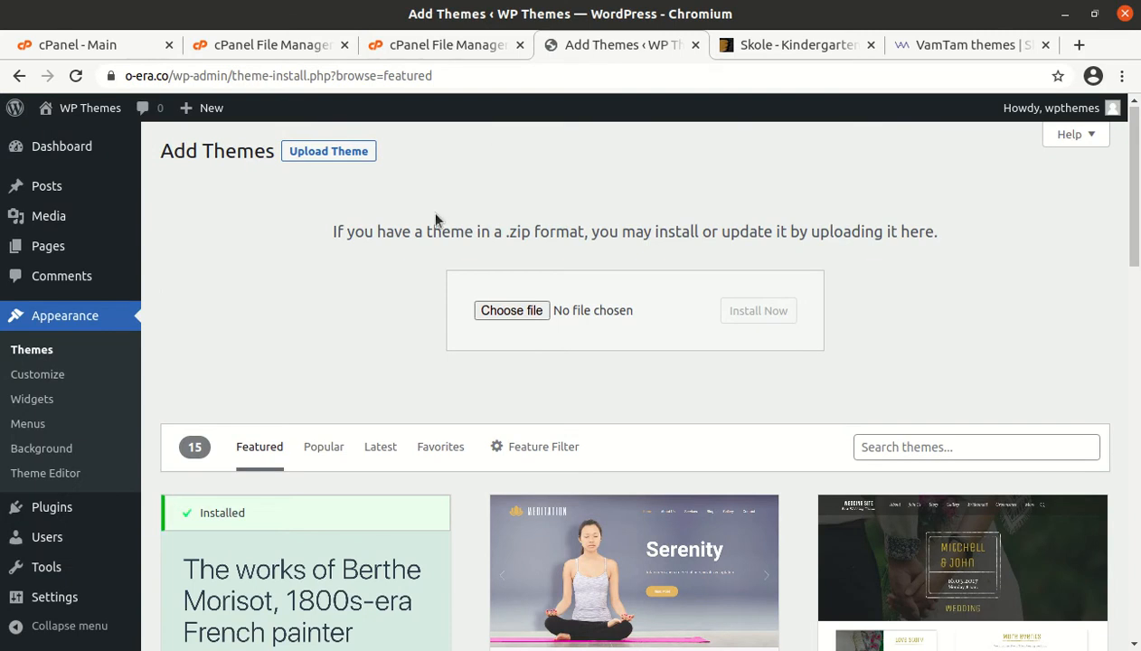
left_click(434, 47)
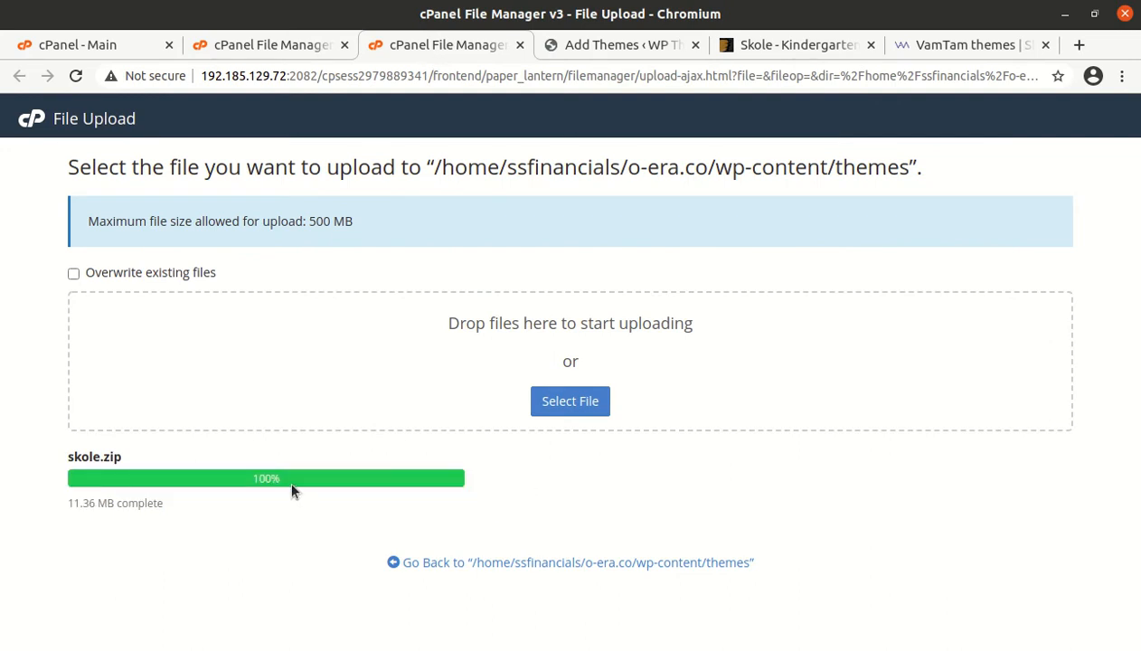
key("ctrl+w")
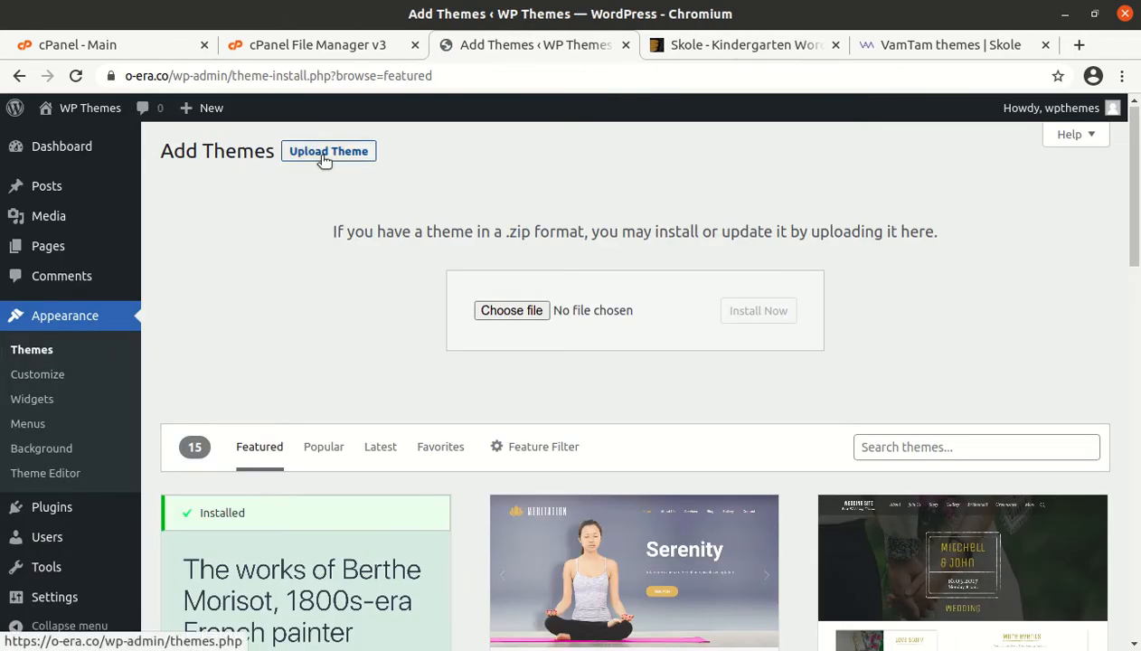
Extract skole.zip into /o-era.co/wp-content/themes in the File Manager and reload the folder listing.
left_click(313, 53)
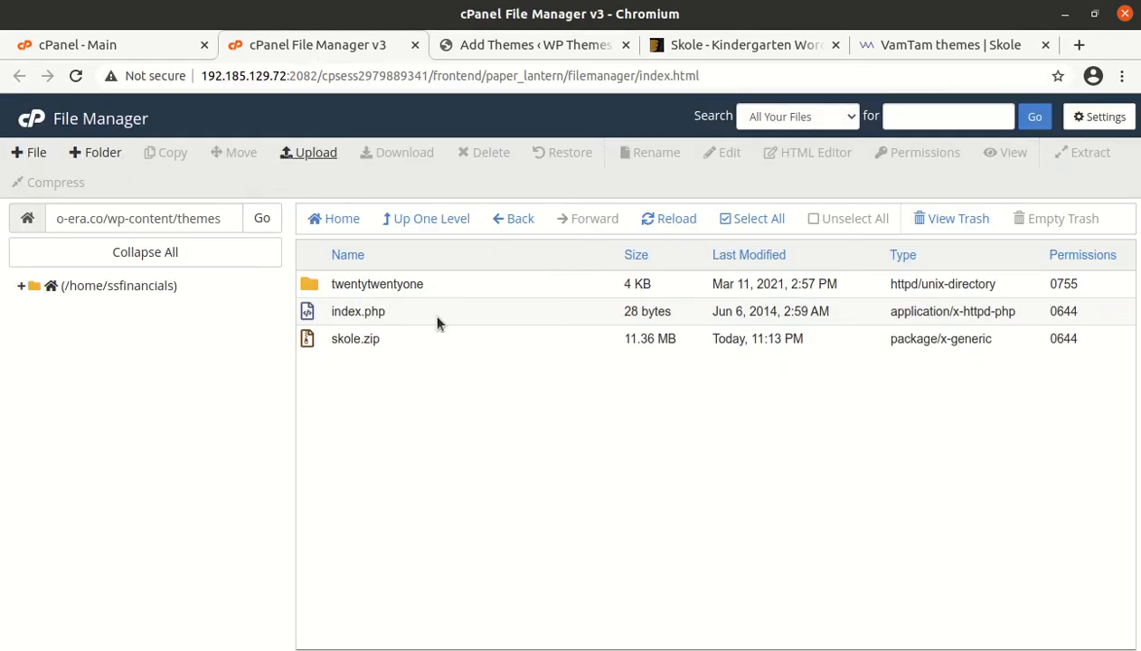
left_click(418, 346)
left_click(419, 344)
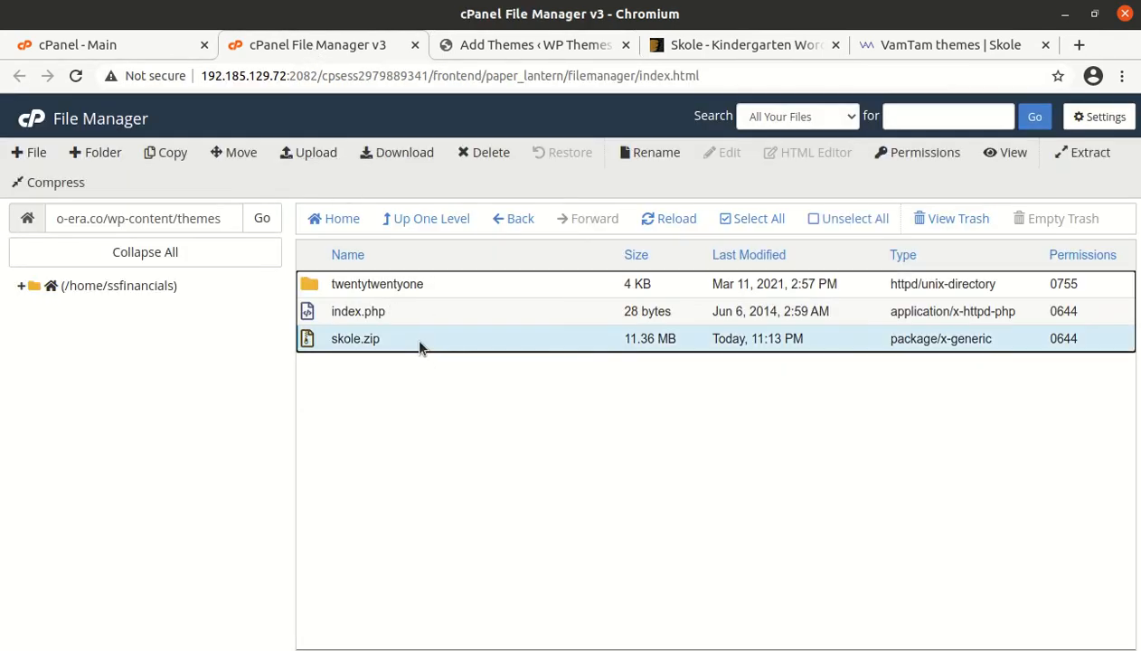
right_click(418, 344)
left_click(453, 538)
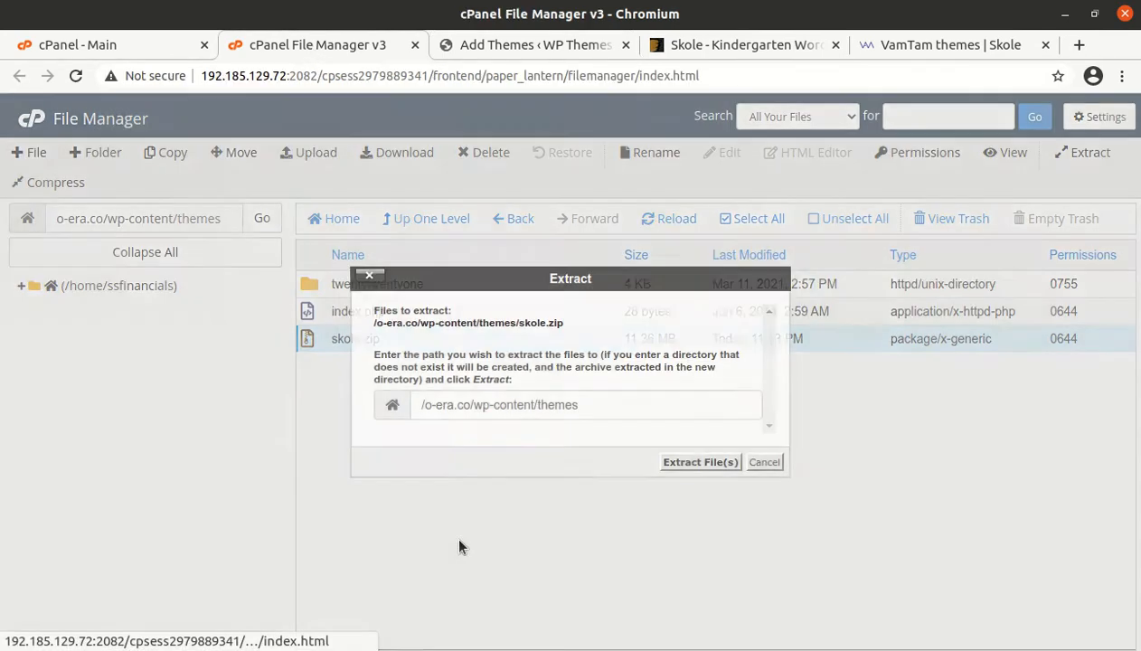
left_click(685, 463)
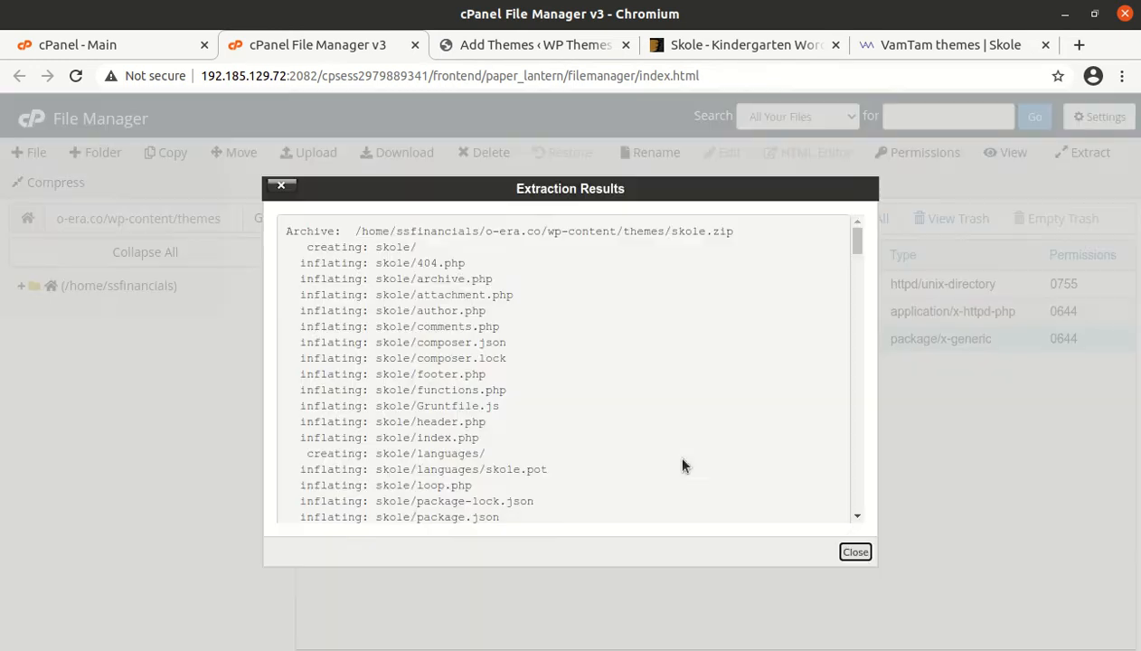
left_click(854, 553)
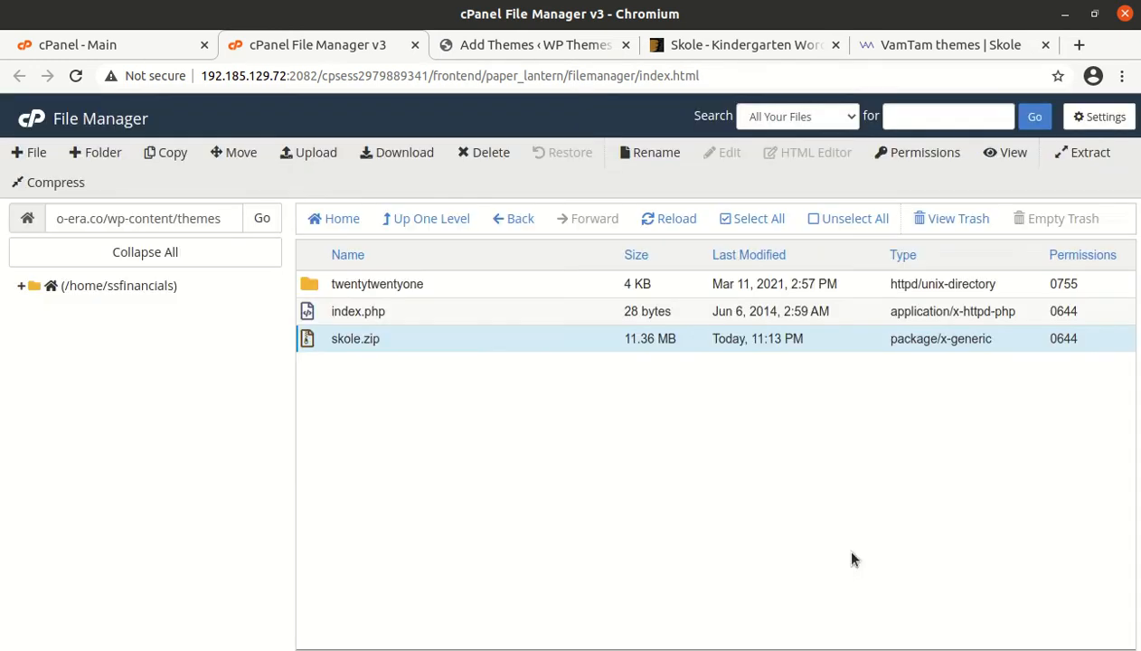
left_click(666, 221)
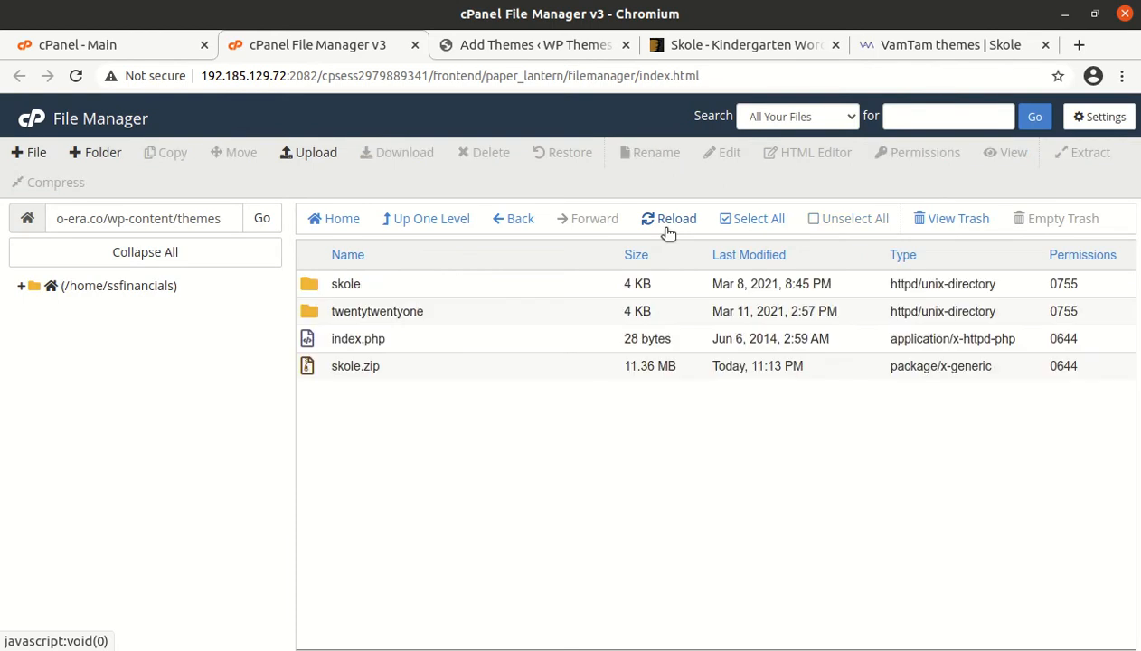
Inspect the contents of the extracted skole folder and return to the themes folder.
left_click(499, 283)
double_click(498, 284)
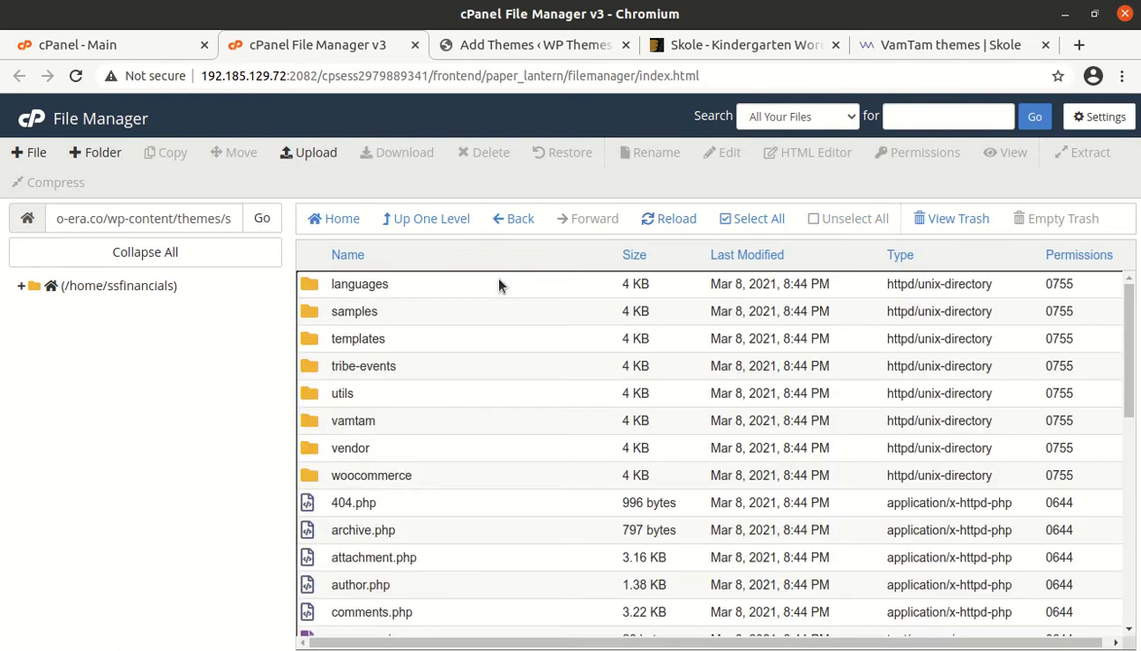
scroll(452, 434, "down", 3)
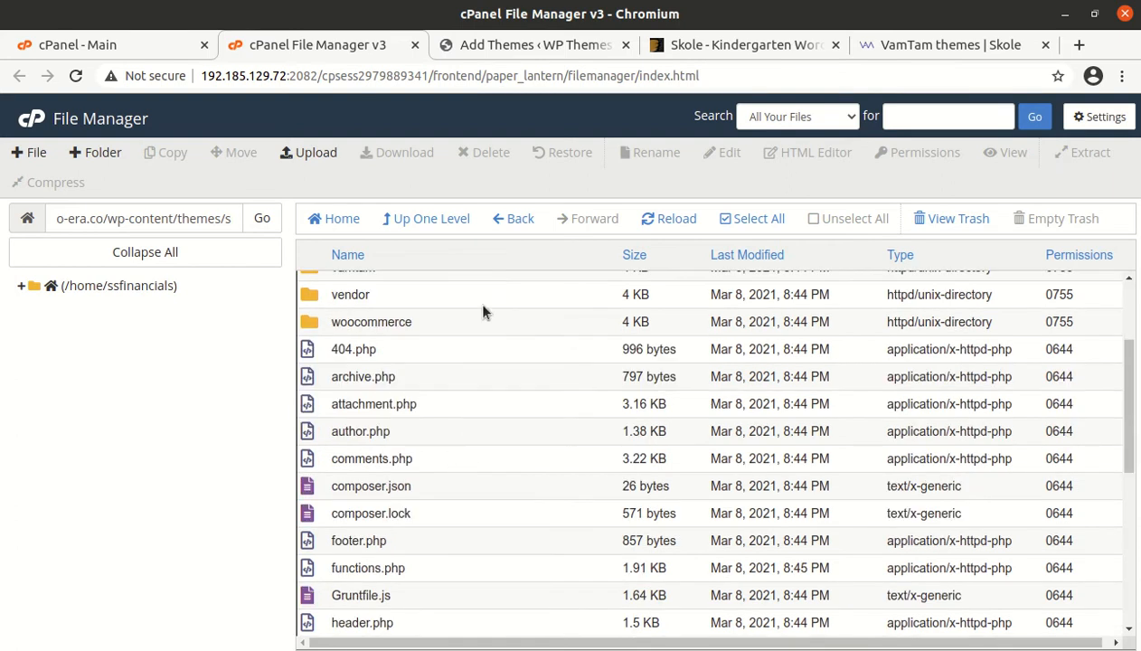
left_click(448, 222)
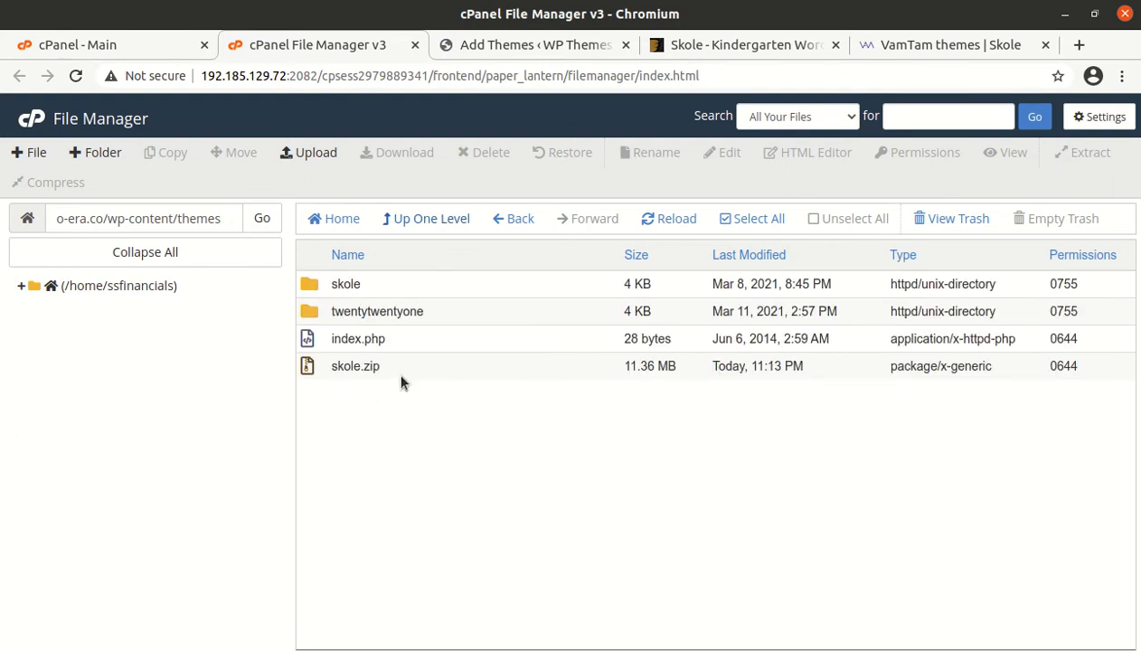
Permanently delete the skole.zip archive from the themes folder, skipping the trash.
left_click(403, 374)
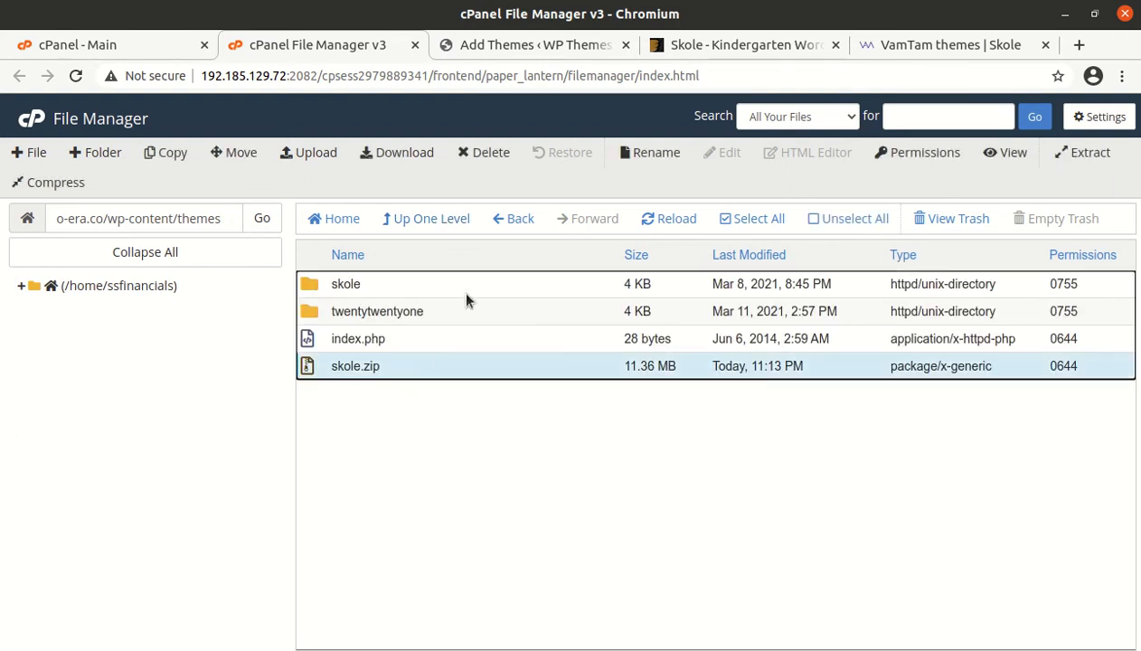
left_click(484, 153)
left_click(388, 378)
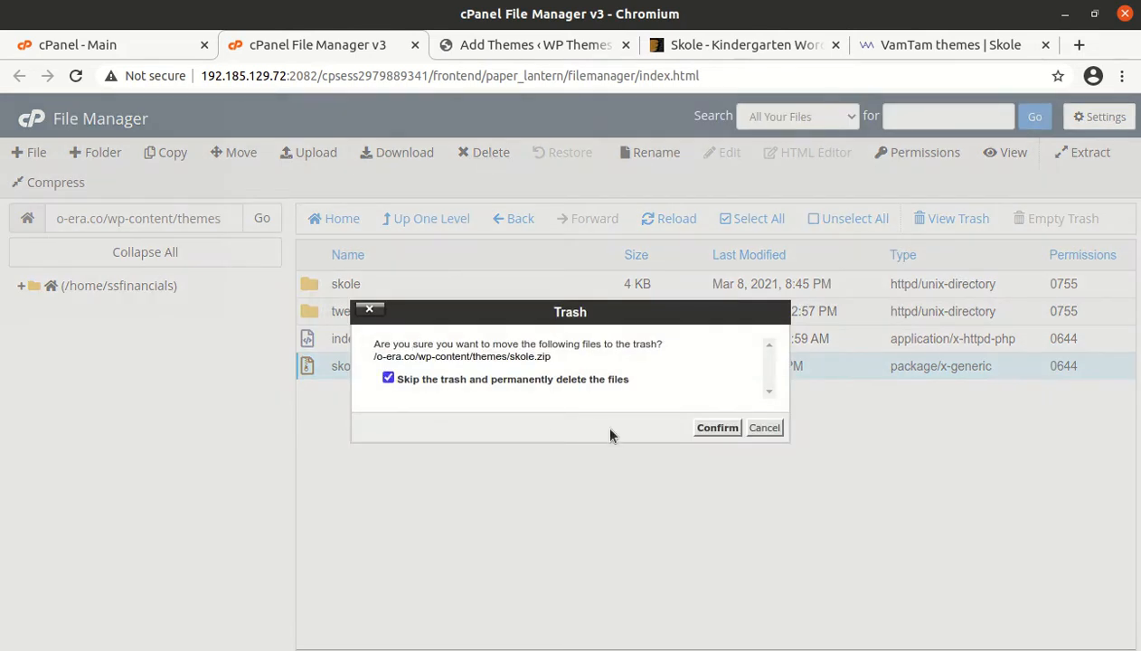
left_click(704, 429)
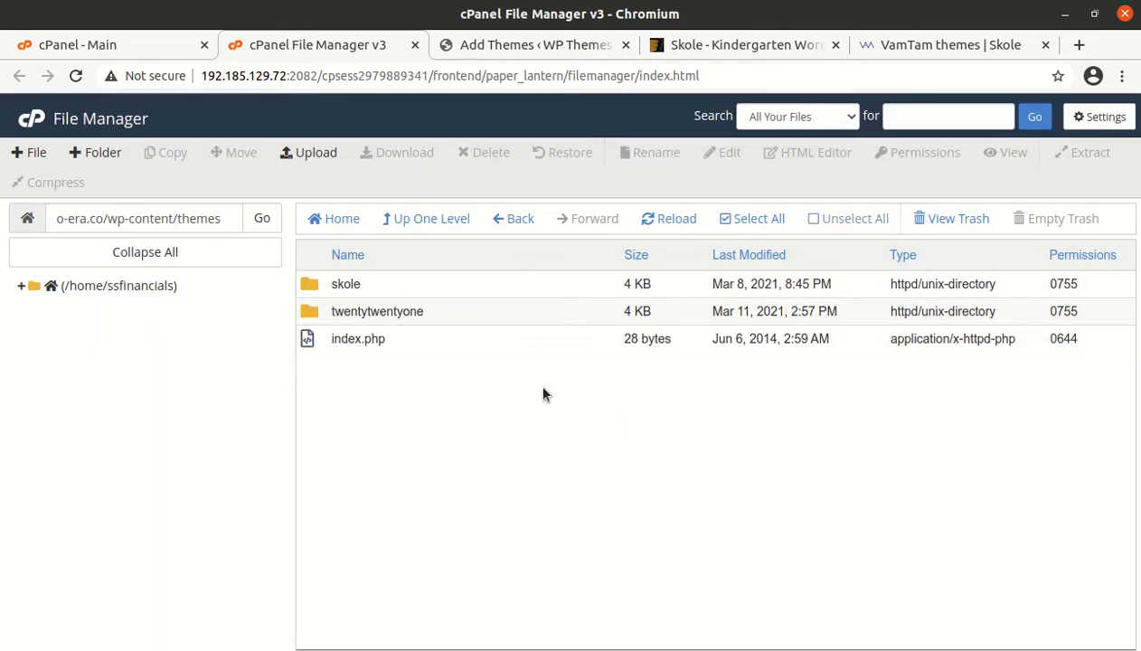
Go to the WordPress installed themes, view the Skole theme's details and activate it.
left_click(477, 44)
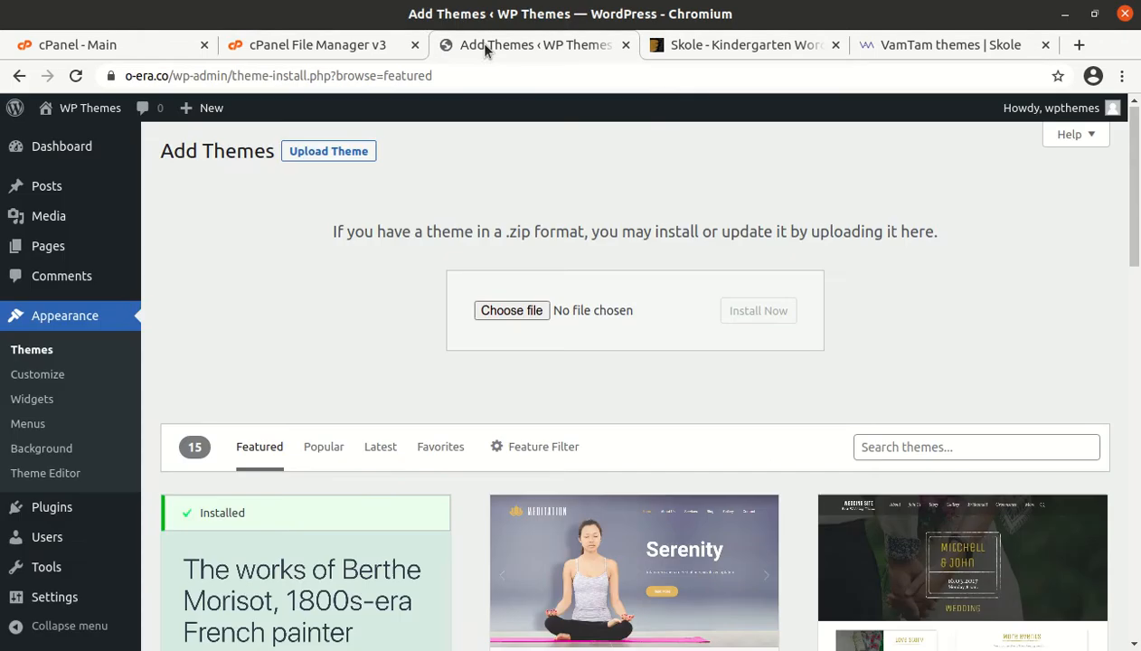
left_click(27, 356)
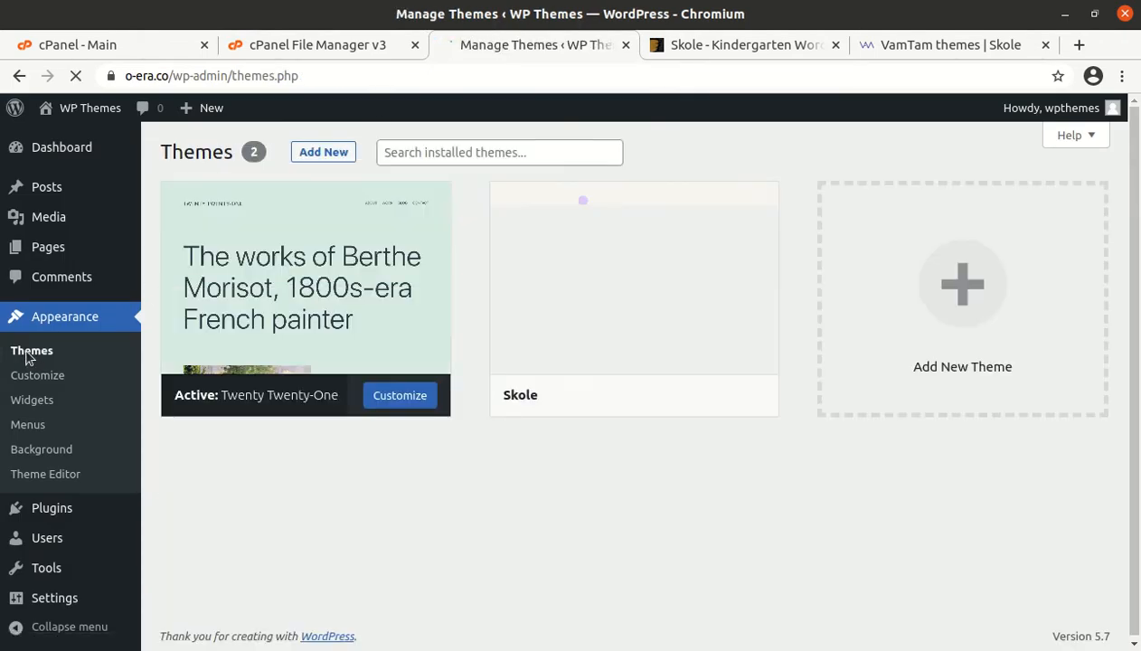
mouse_move(572, 347)
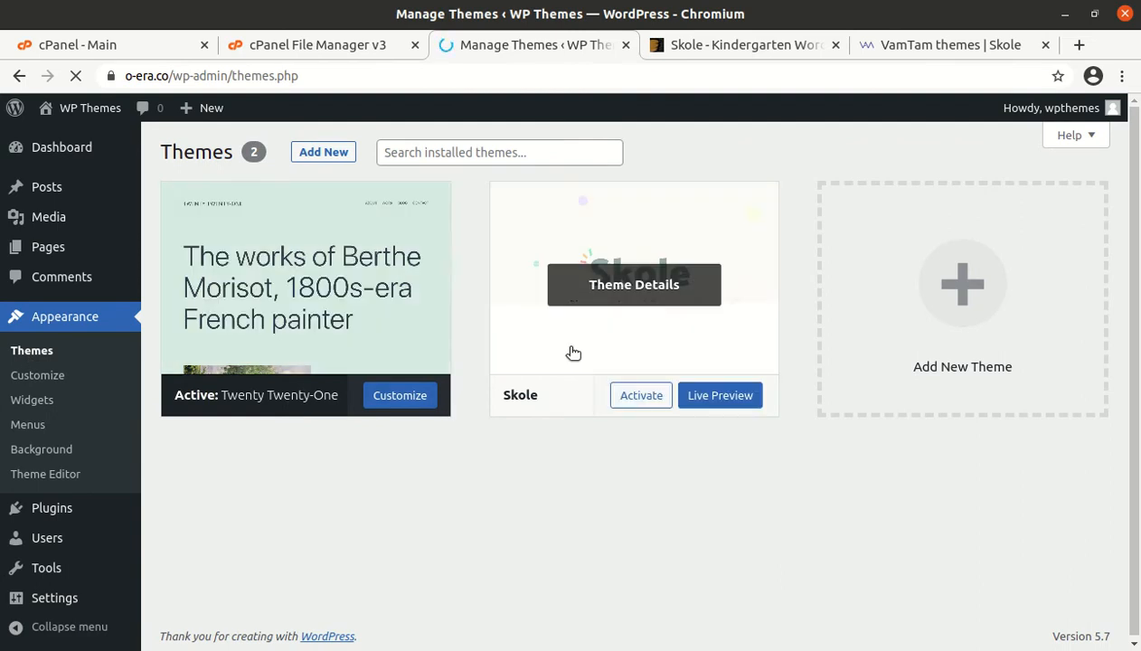
left_click(618, 299)
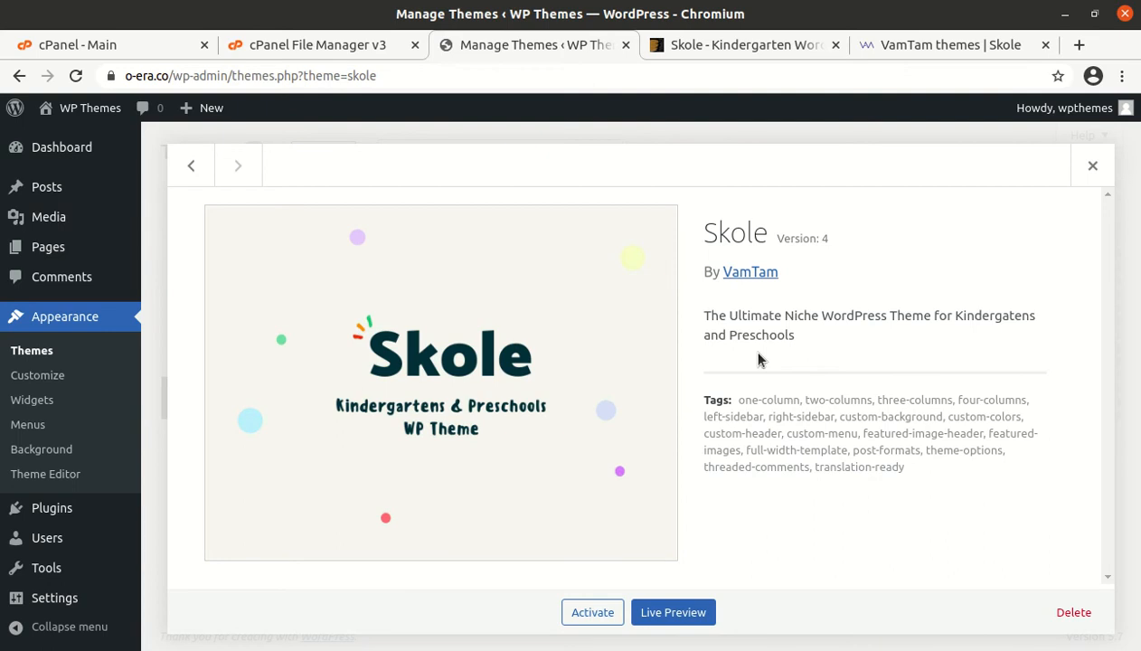
left_click(574, 614)
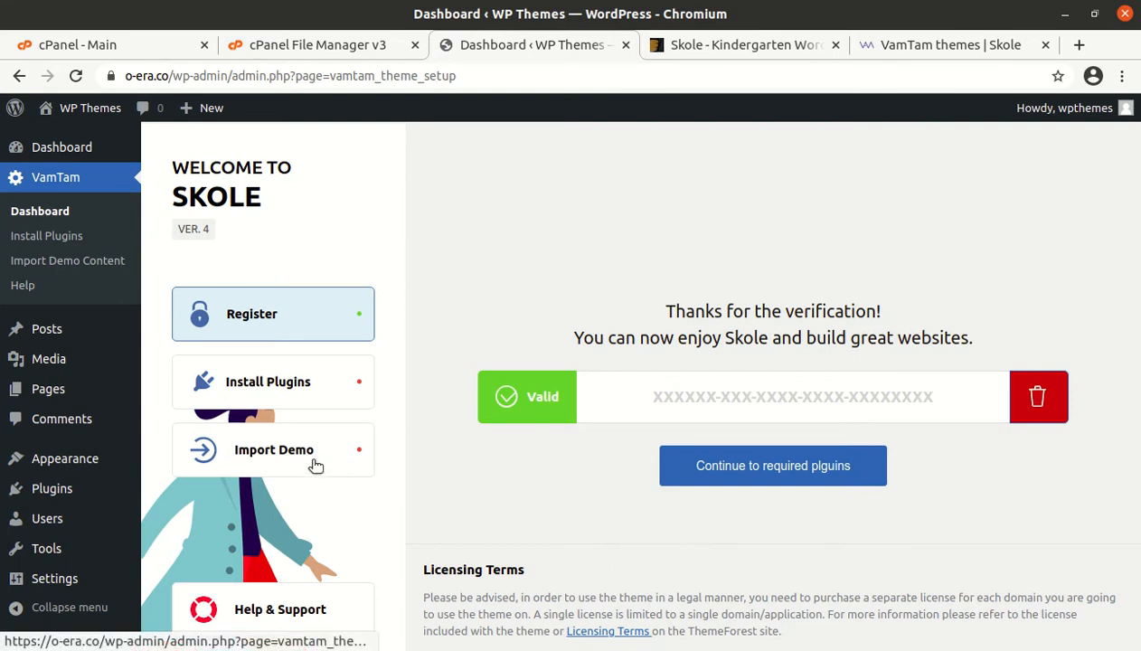
Open the Skole plugin installation page and choose the Install bulk action for the three required plugins.
left_click(268, 396)
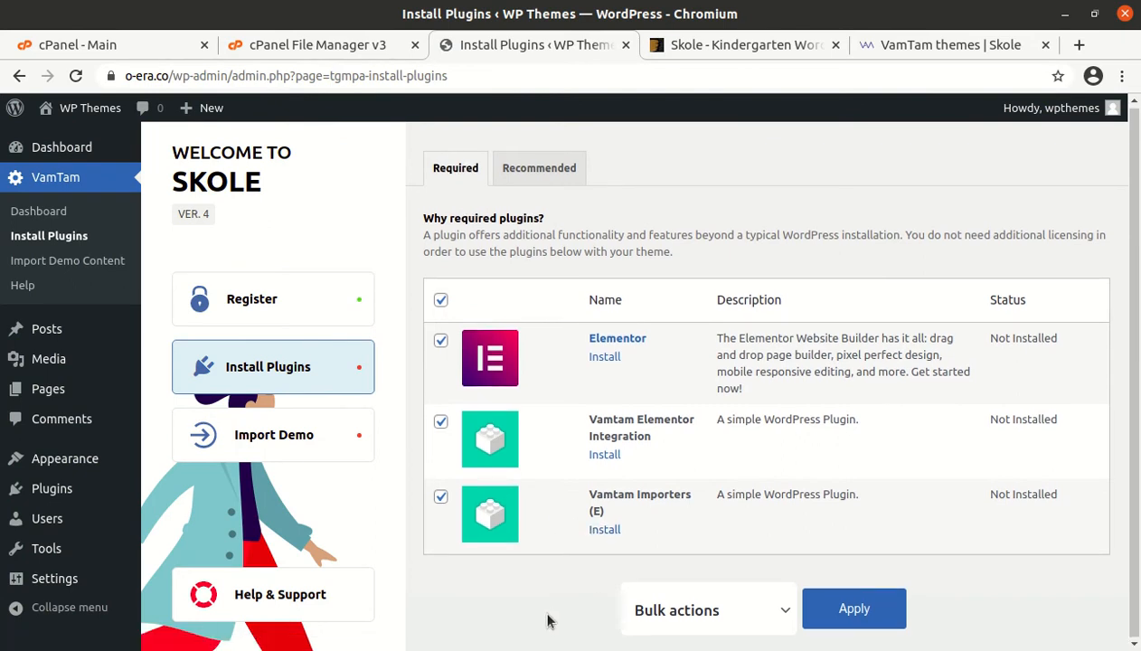
left_click(762, 612)
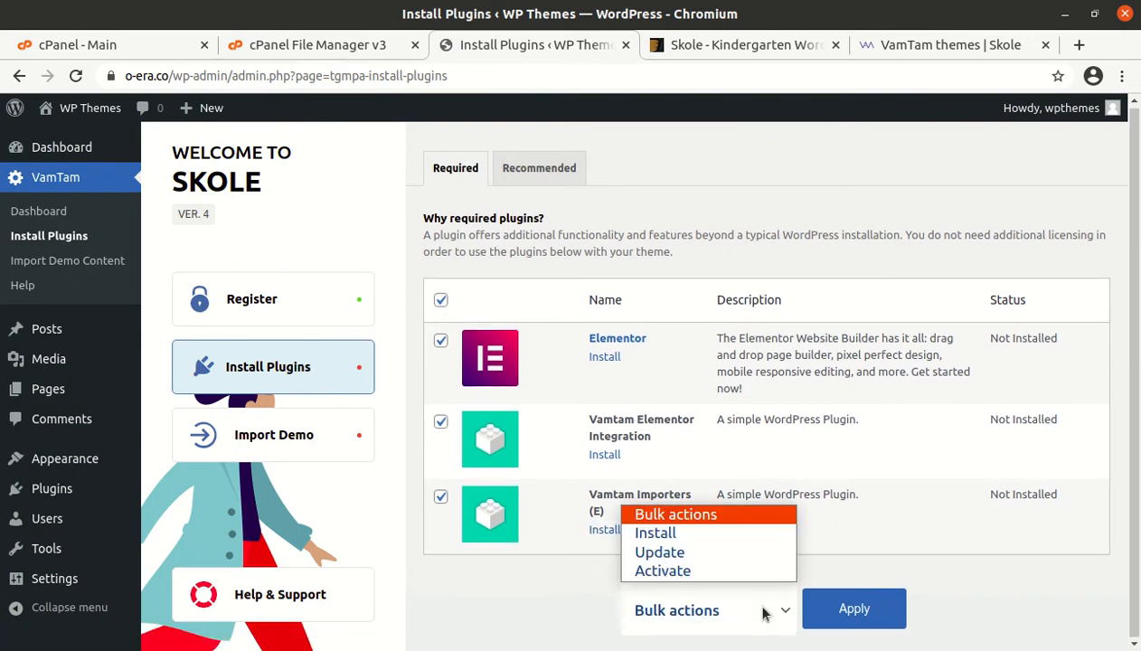
left_click(693, 534)
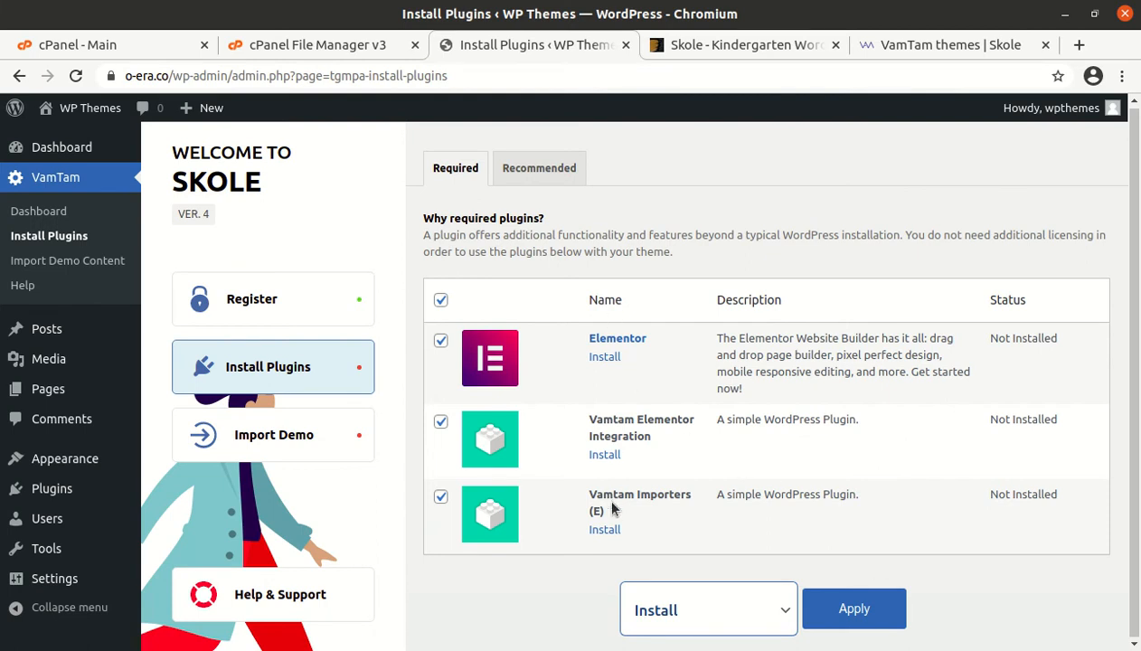
Review the recommended plugins listed for the Skole theme, from Contact Form by WPForms down to Wordpress SEO.
left_click(532, 162)
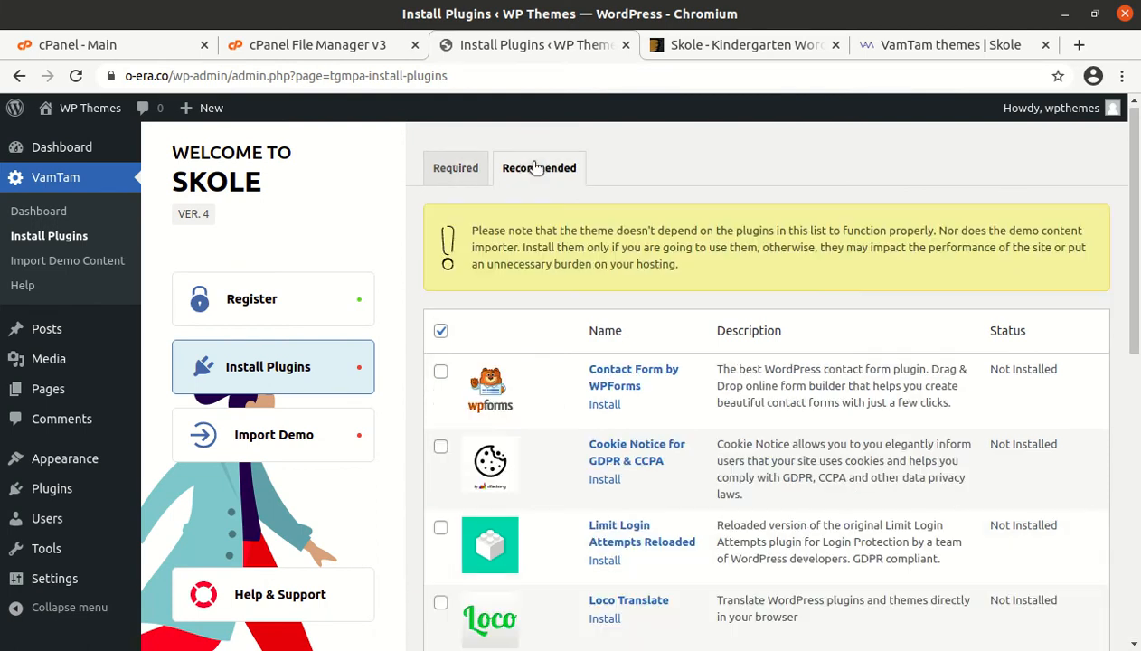
scroll(558, 318, "down", 5)
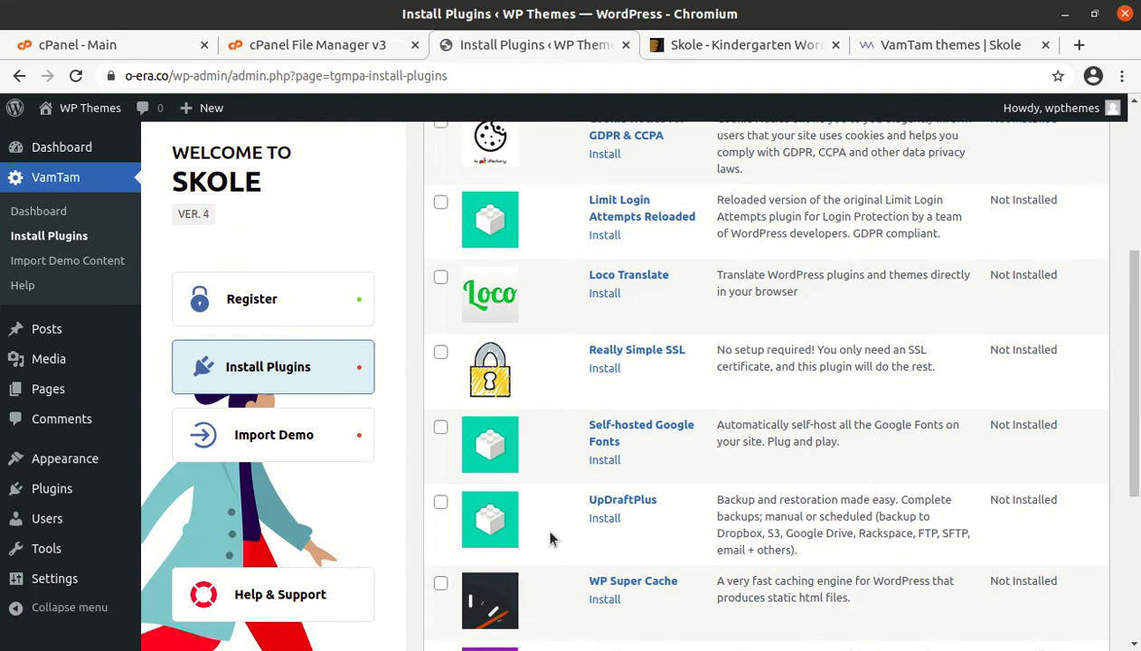
scroll(549, 538, "down", 4)
scroll(550, 538, "down", 1)
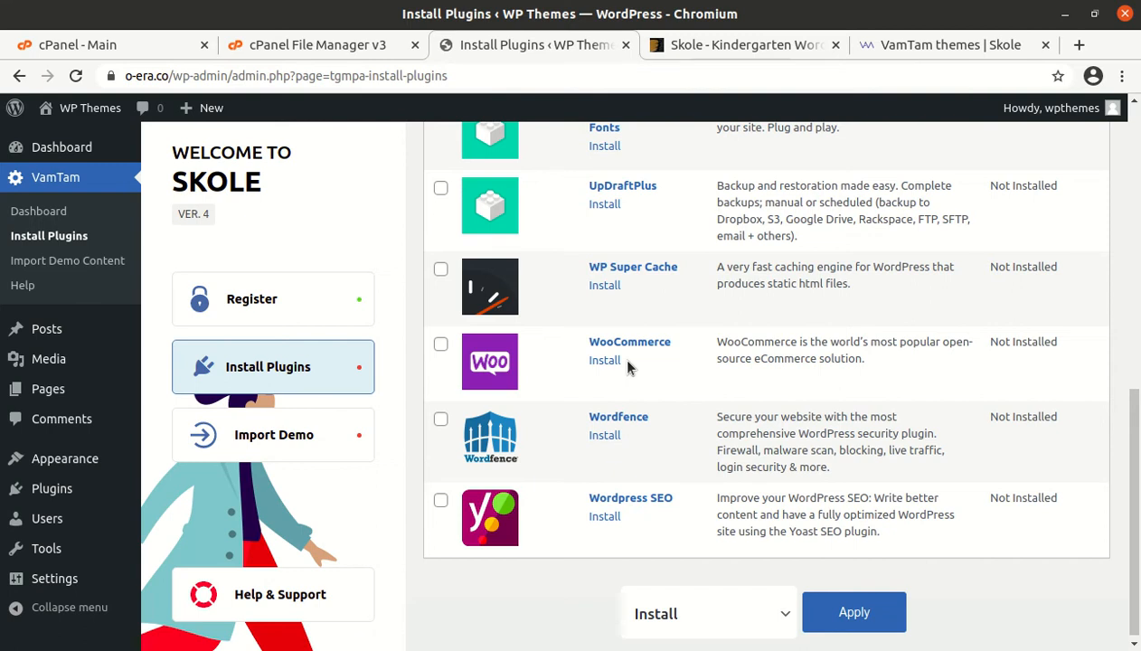
scroll(627, 361, "up", 1)
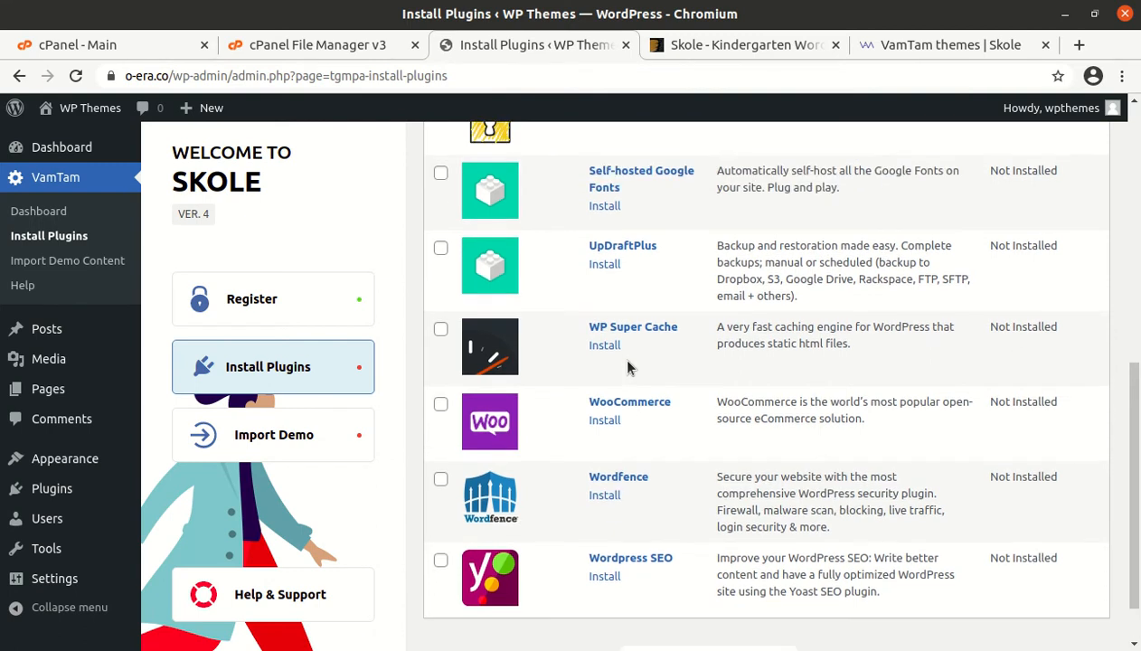
scroll(637, 343, "up", 3)
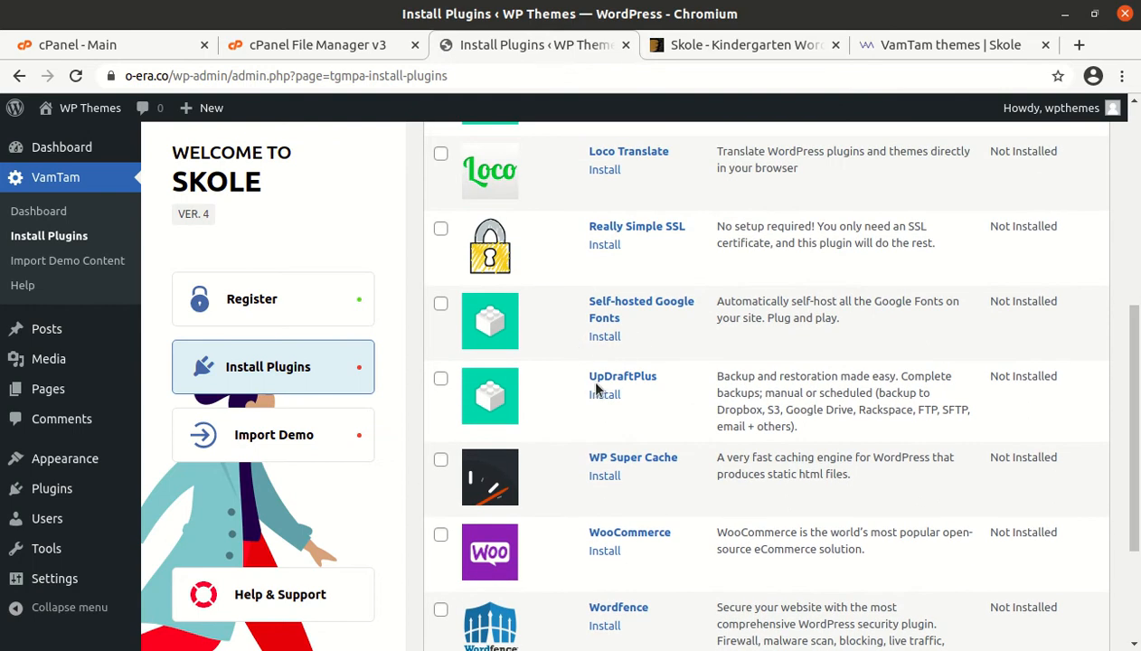
scroll(623, 282, "up", 5)
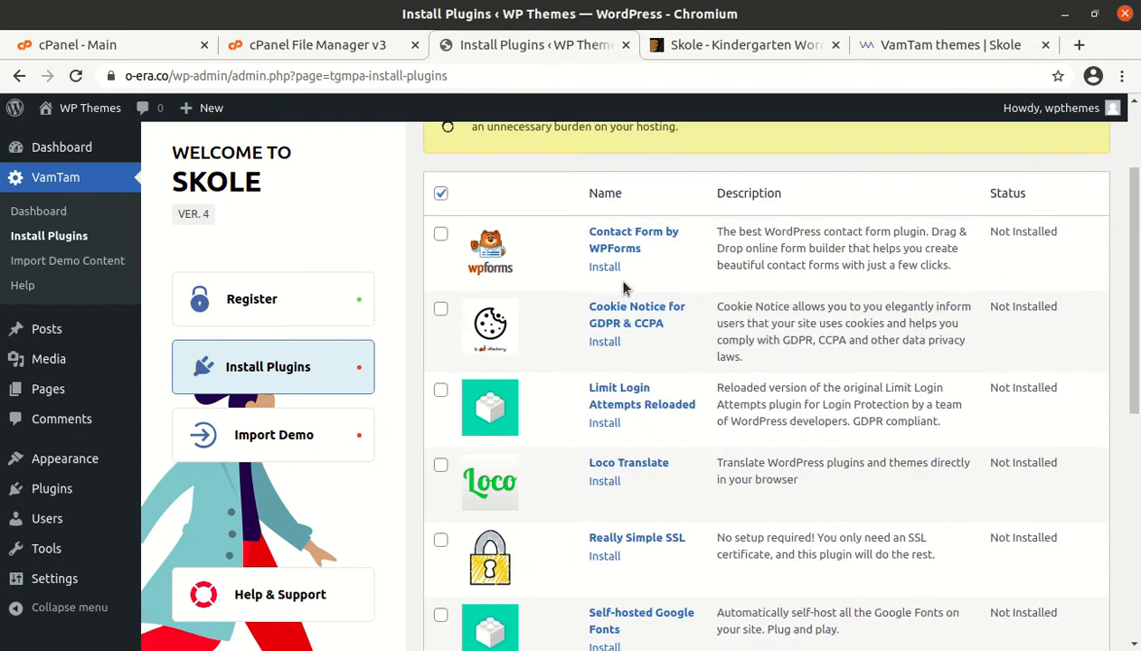
scroll(594, 312, "up", 3)
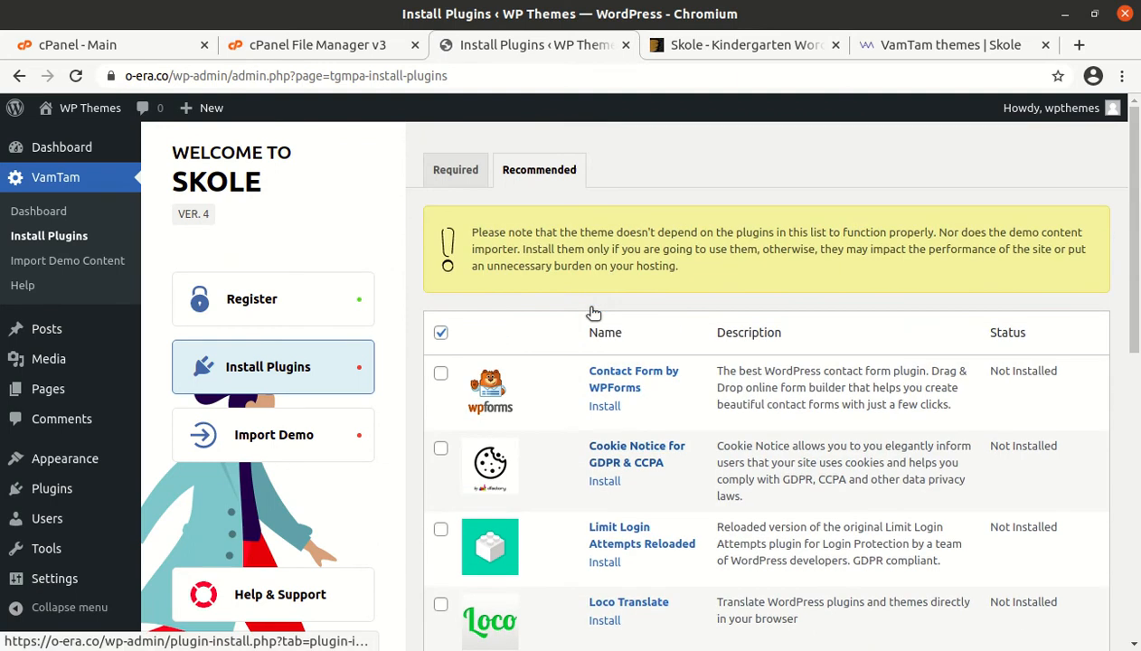
scroll(594, 312, "down", 4)
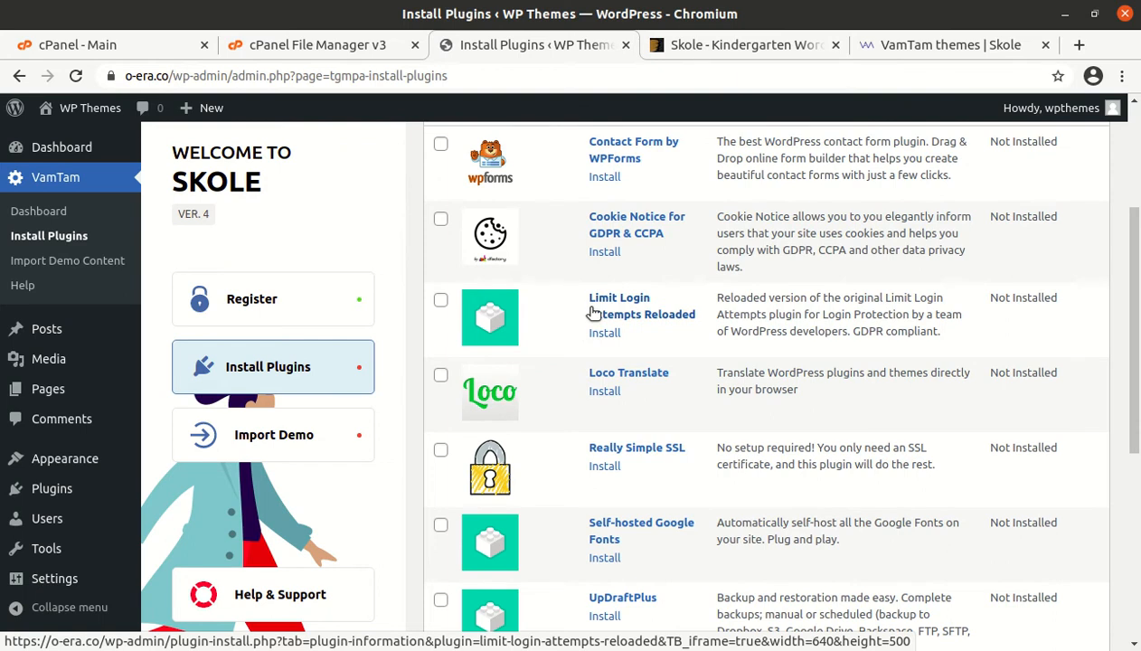
scroll(593, 312, "up", 5)
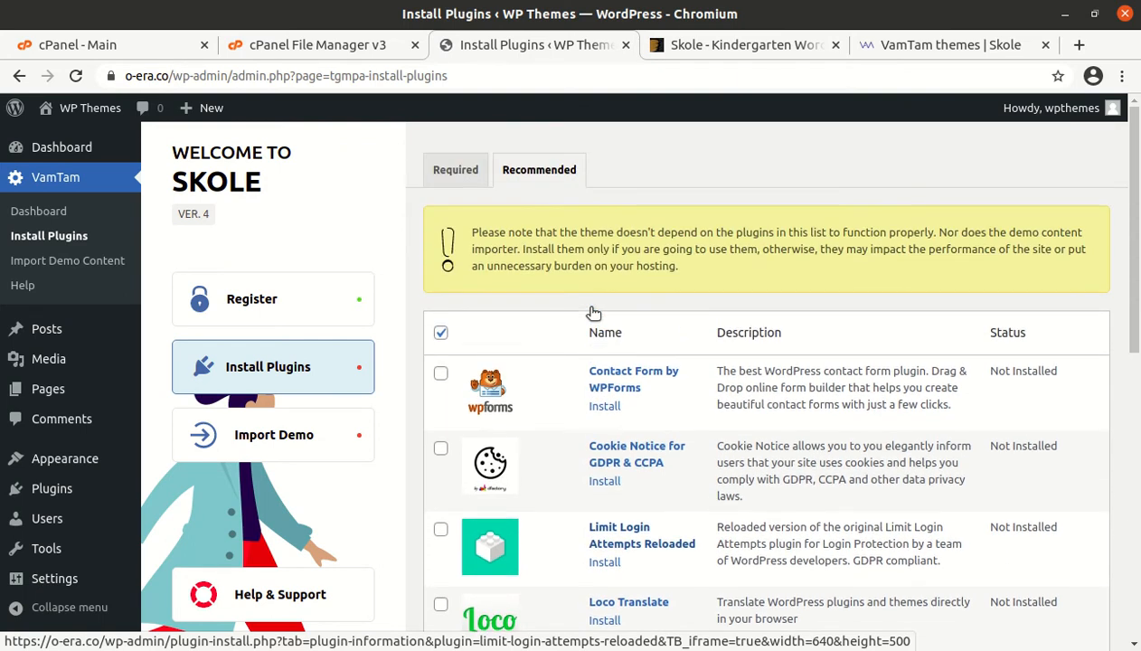
Install and activate the three required plugins in bulk, and proceed to the demo content import.
left_click(455, 170)
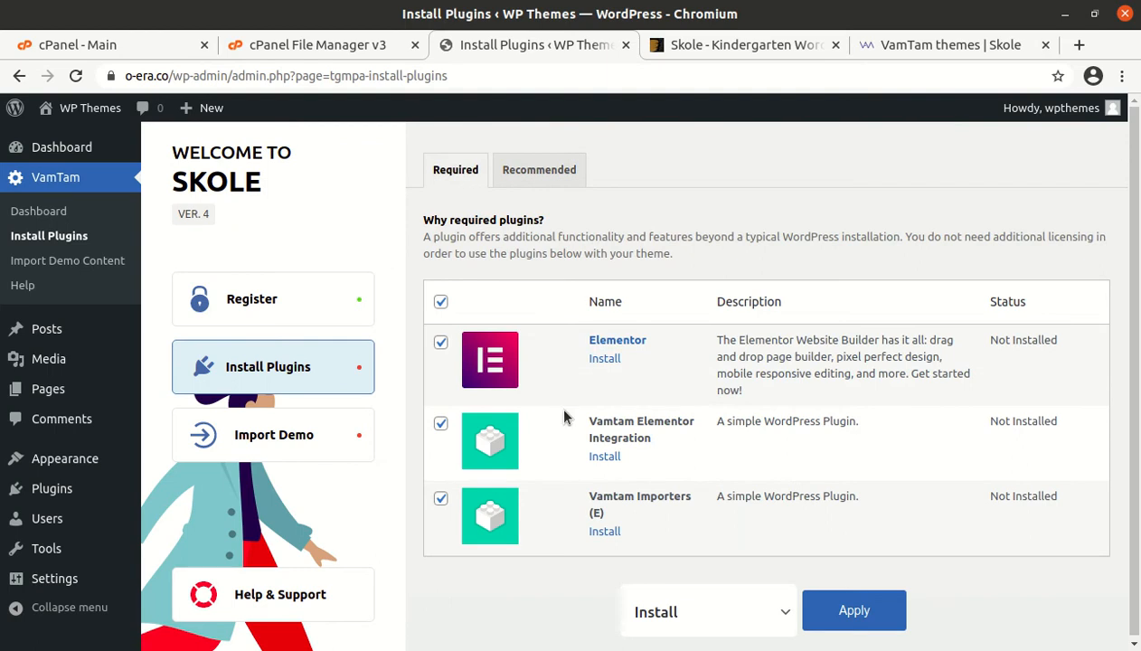
left_click(834, 611)
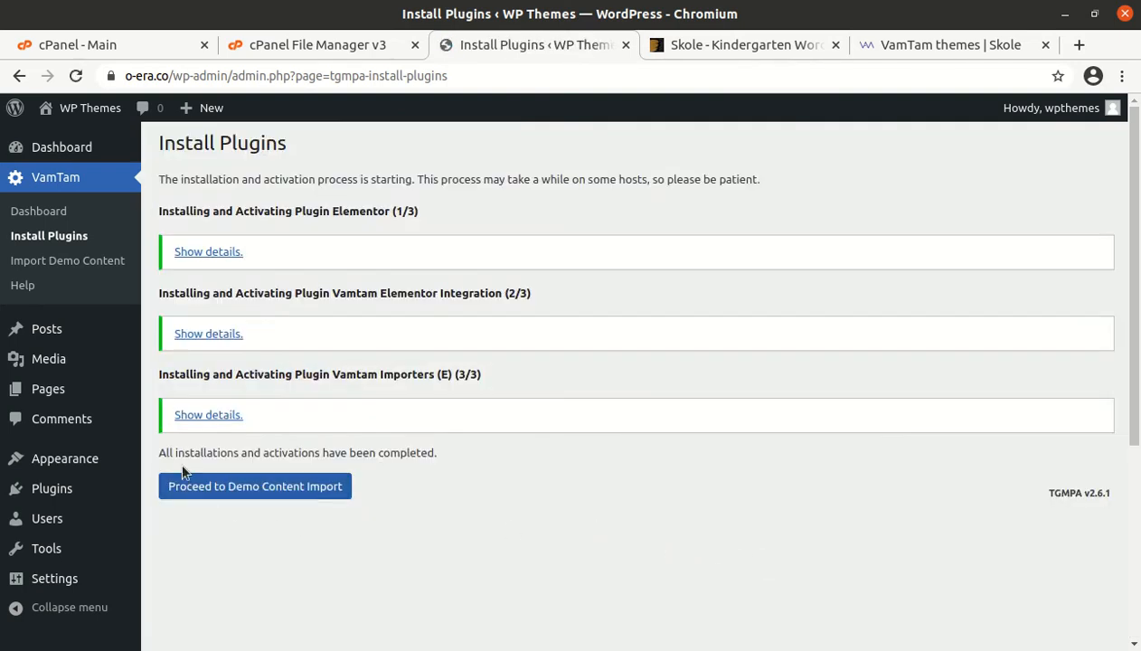
left_click(256, 490)
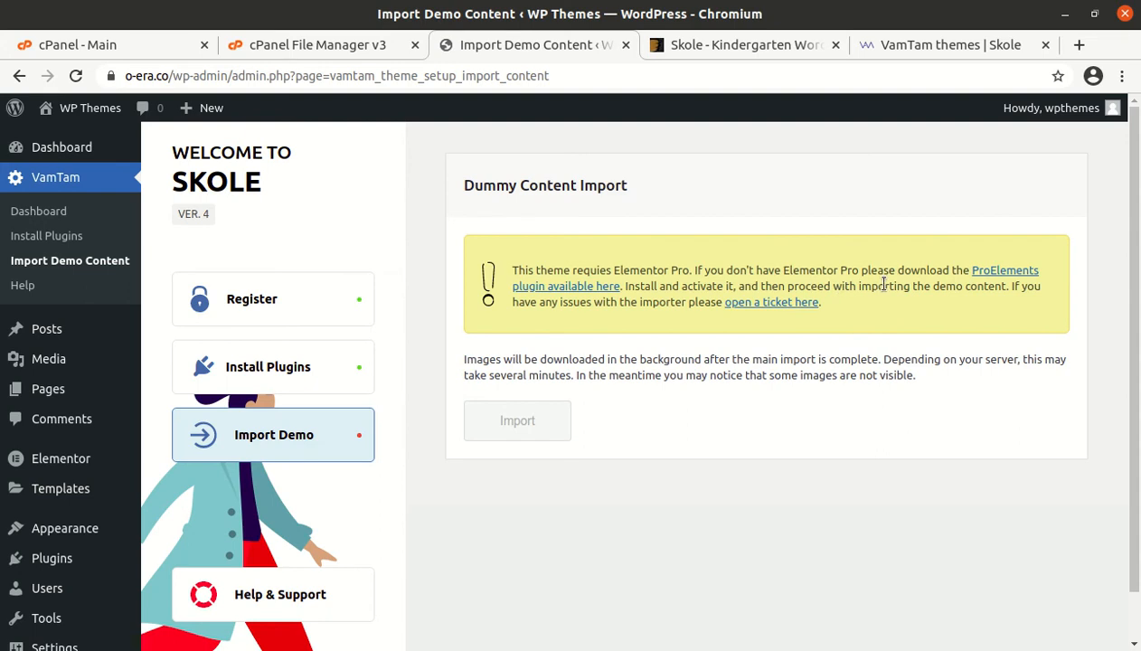
Download the ProElements plugin linked in the import notice from proelements.org and return to the WordPress admin.
left_click(995, 275)
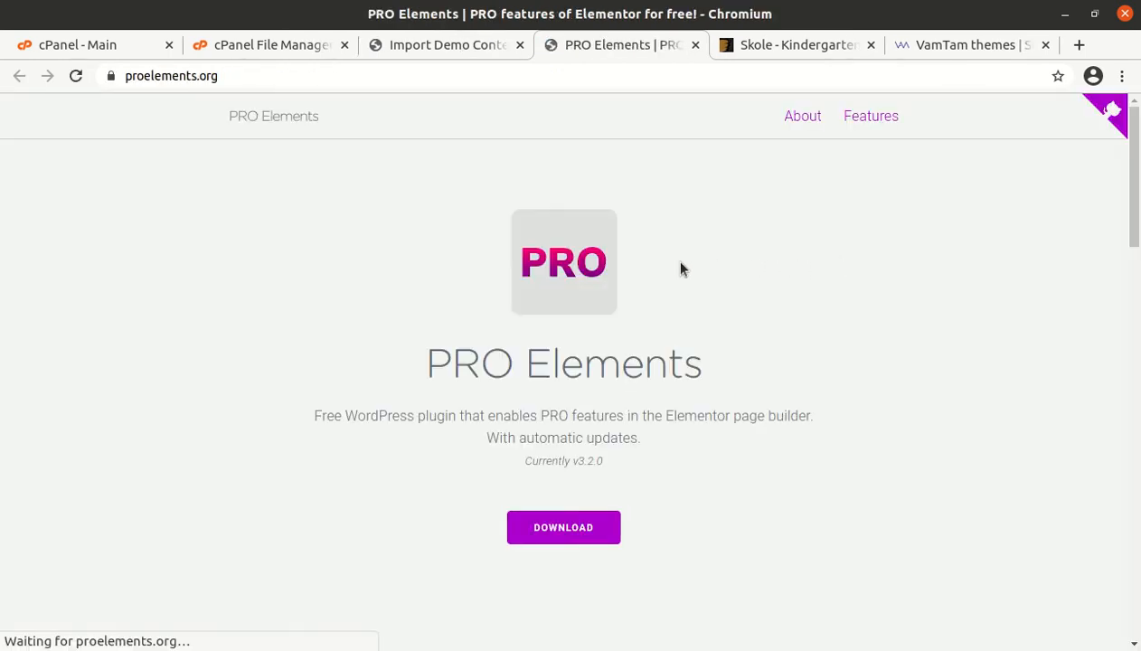
left_click(562, 528)
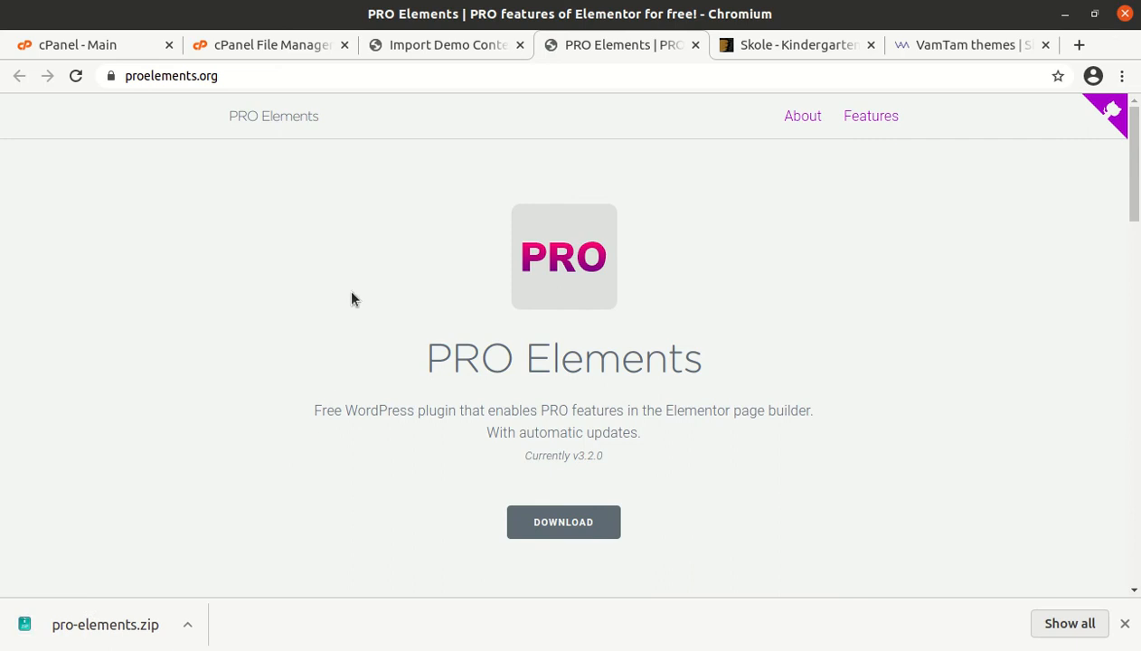
left_click(442, 50)
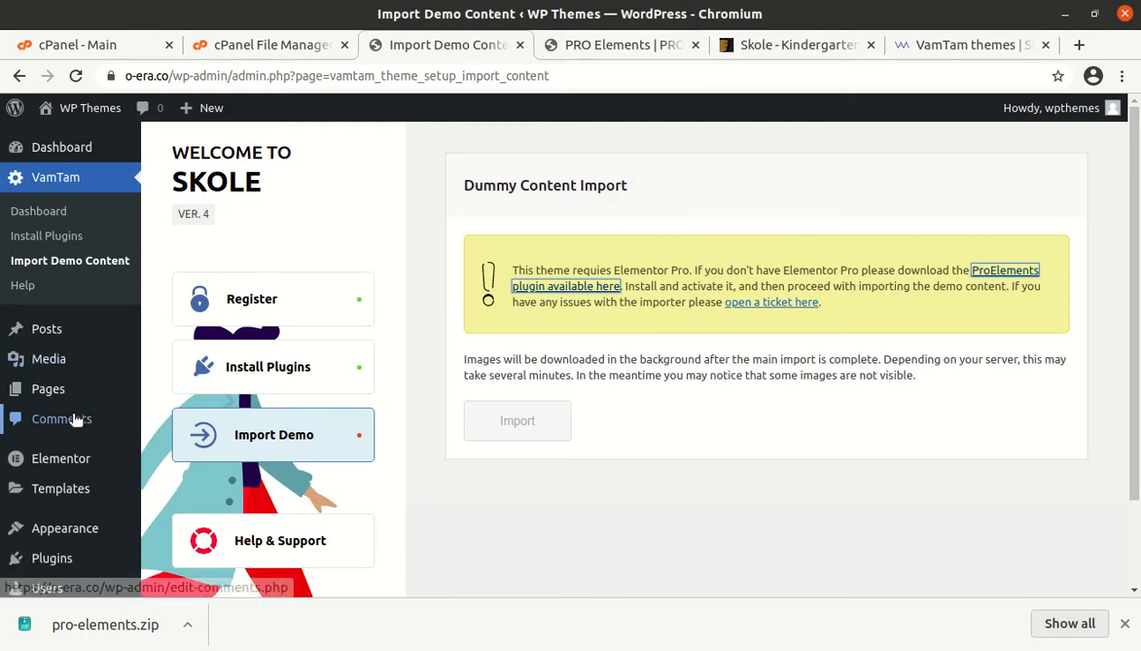
Open the plugin upload form in WordPress and choose pro-elements.zip from the Downloads folder.
scroll(50, 486, "down", 2)
mouse_move(63, 450)
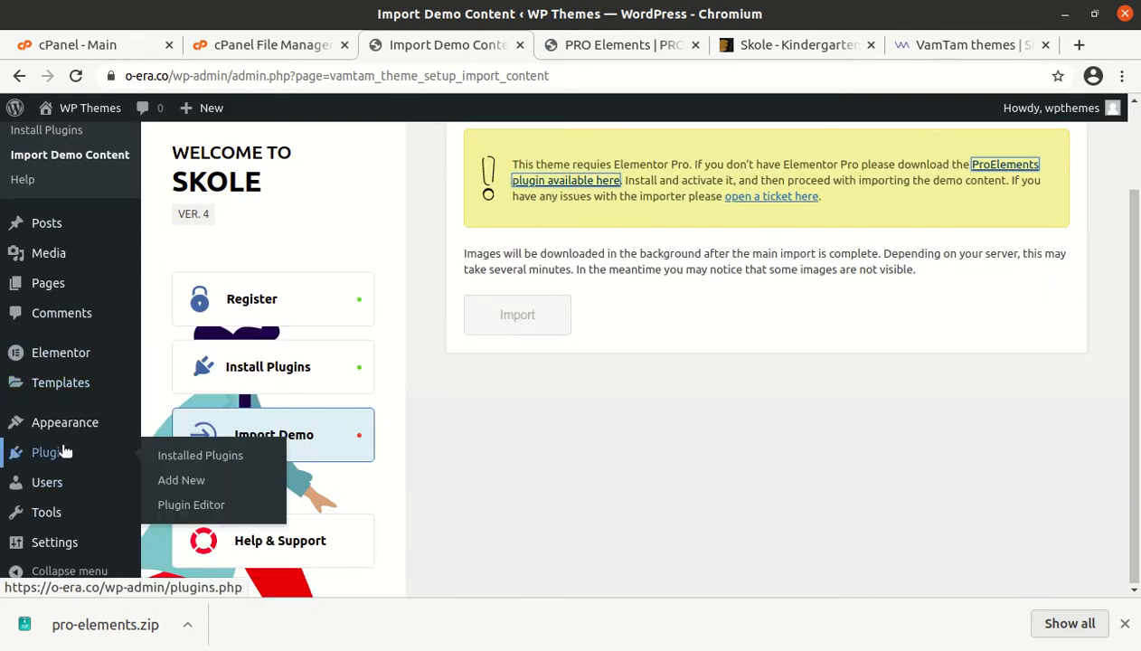
left_click(176, 482)
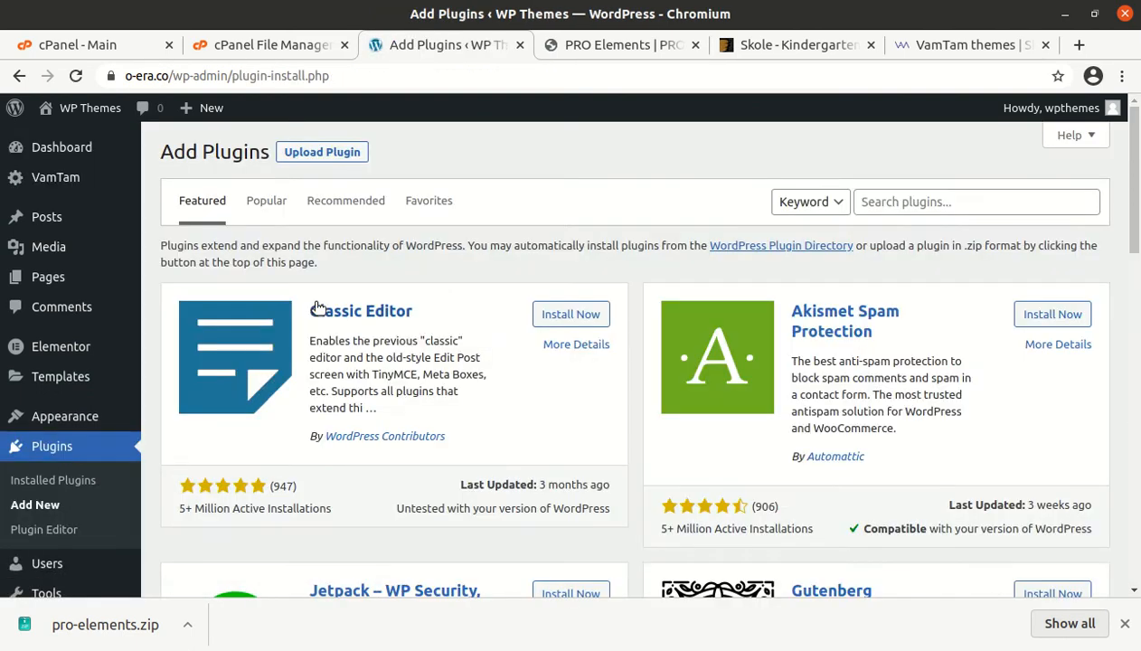
left_click(322, 152)
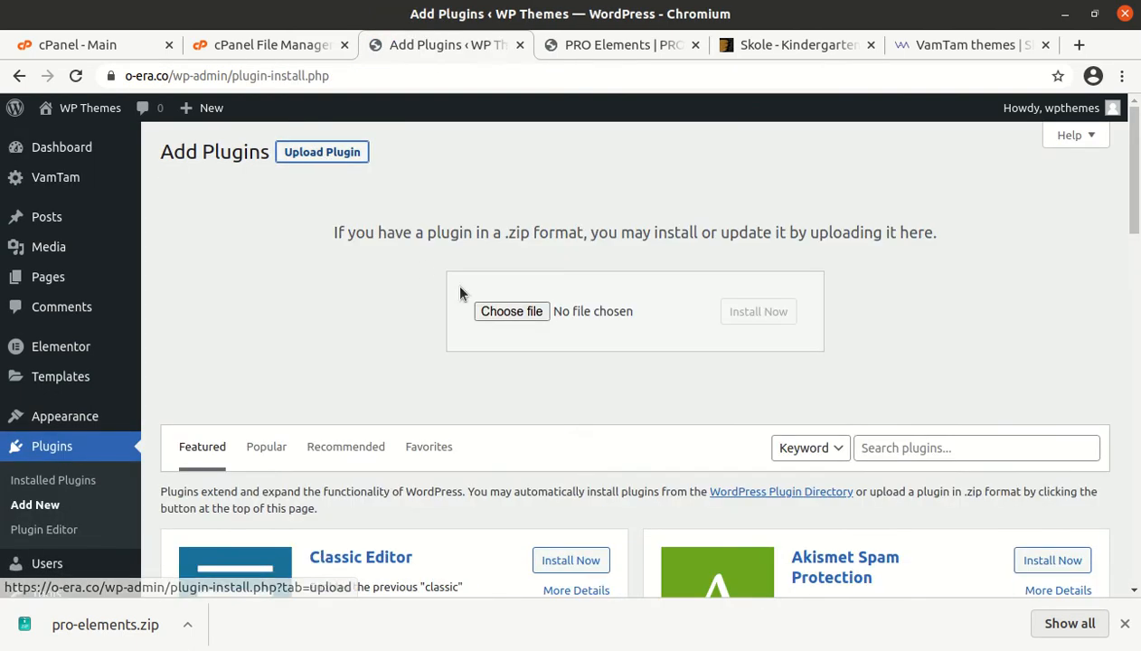
left_click(491, 312)
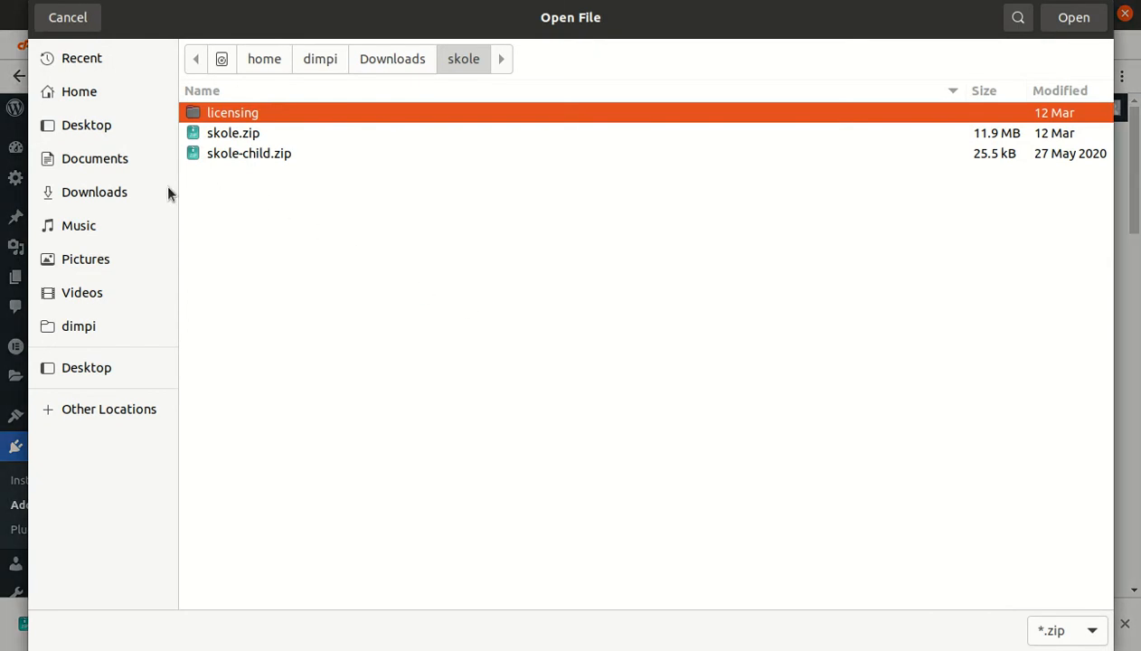
left_click(127, 188)
left_click(281, 143)
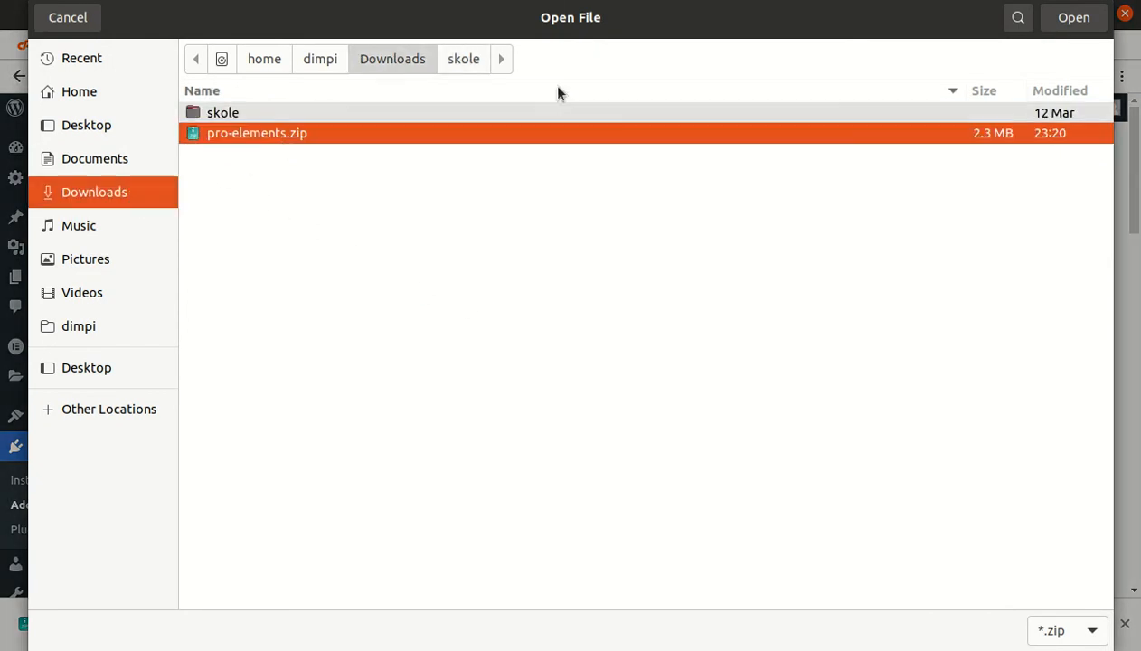
left_click(1072, 26)
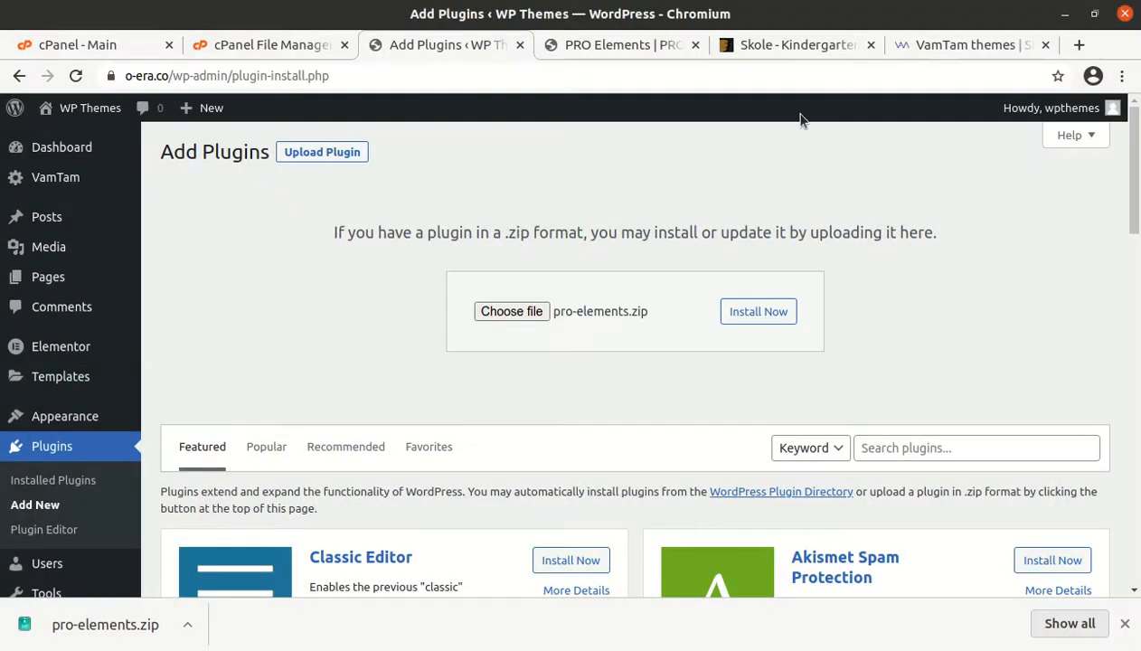
Install the plugin from the chosen pro-elements.zip file and activate it.
left_click(761, 318)
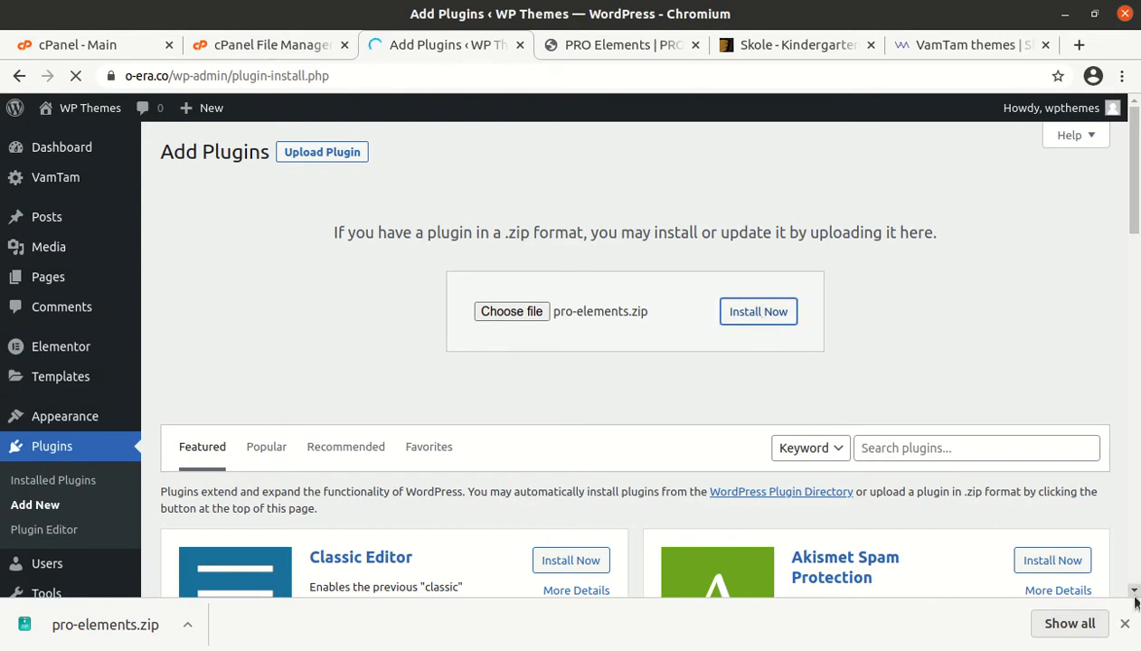
left_click(1124, 624)
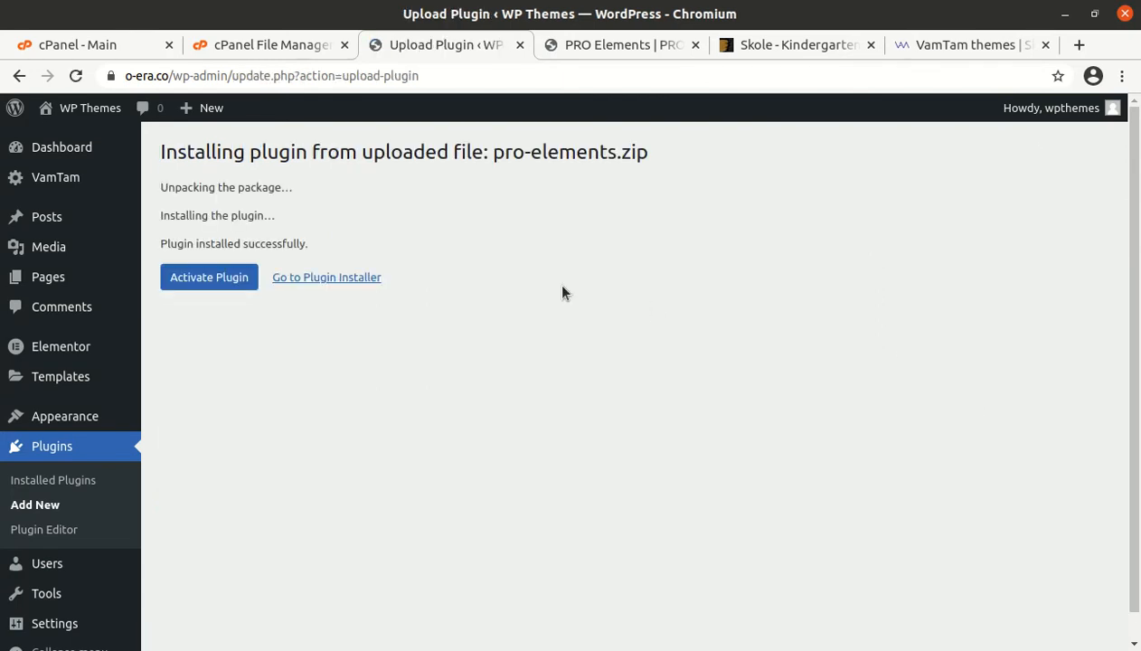
left_click(218, 277)
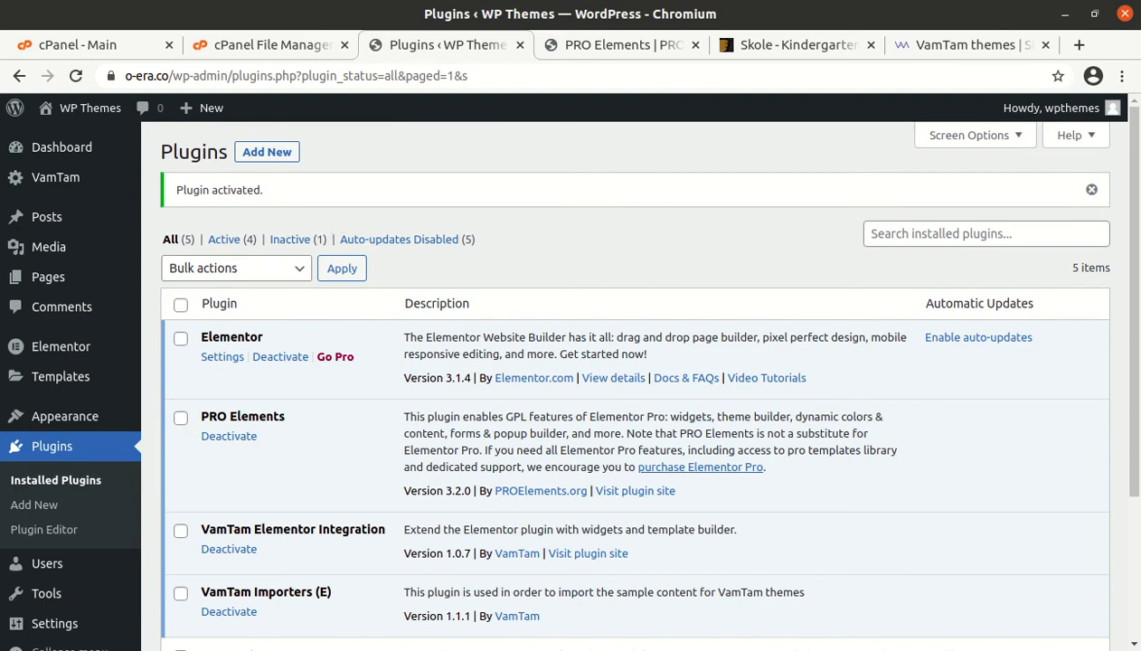
Go back to the VamTam demo content page and import the Skole dummy content.
mouse_move(68, 178)
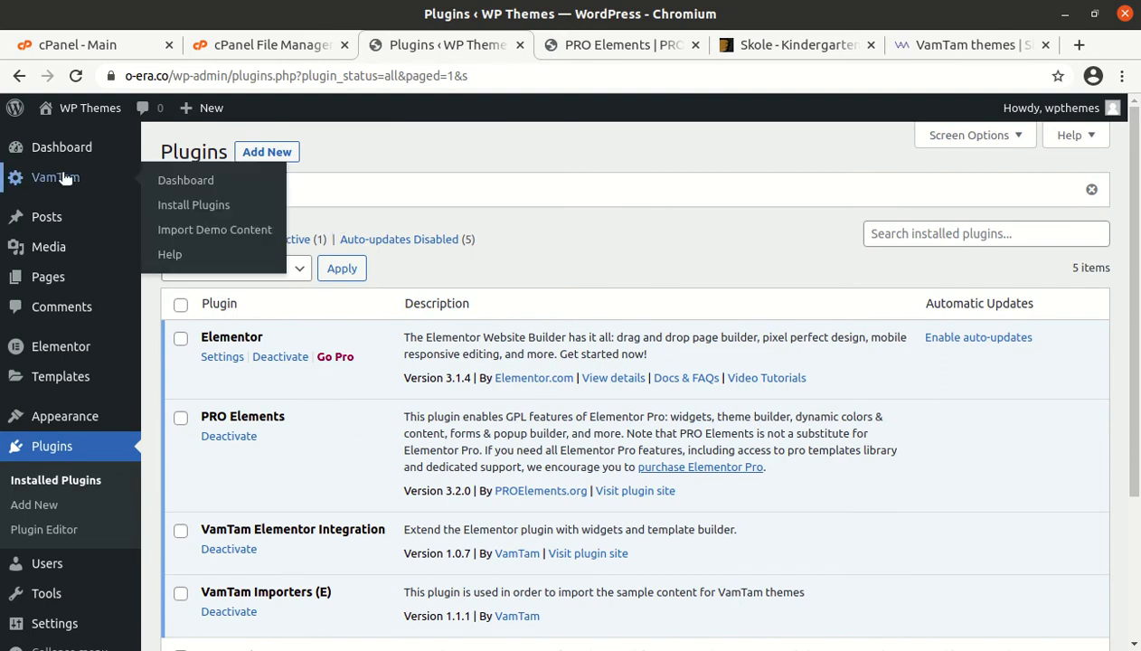
left_click(191, 237)
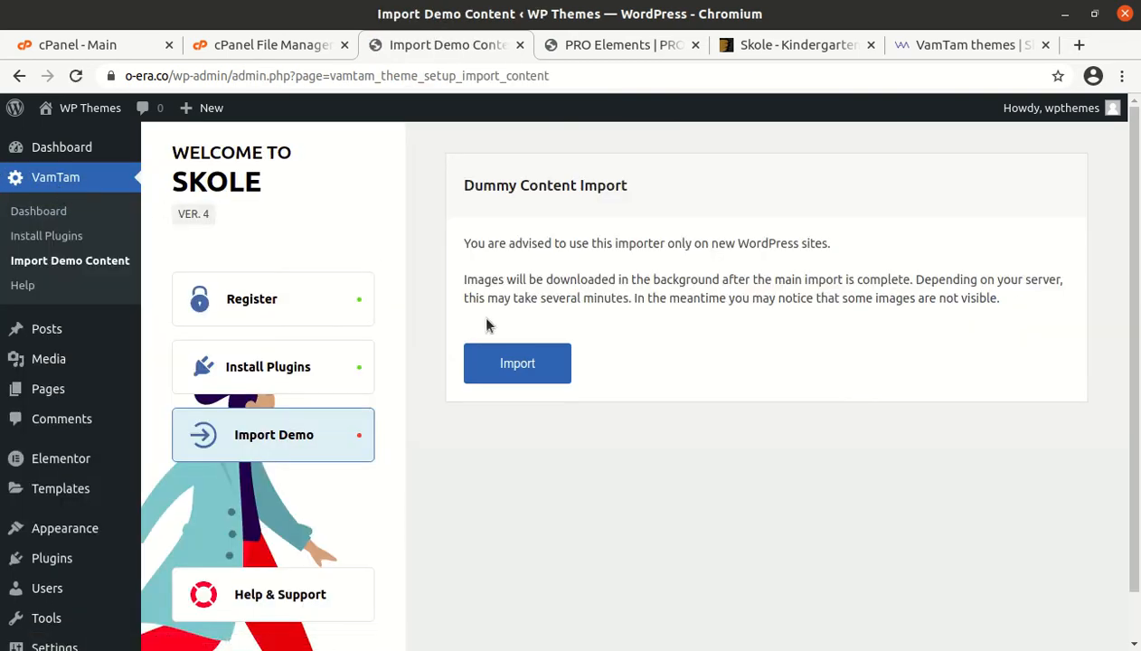
scroll(723, 345, "down", 1)
scroll(723, 346, "up", 1)
left_click(519, 362)
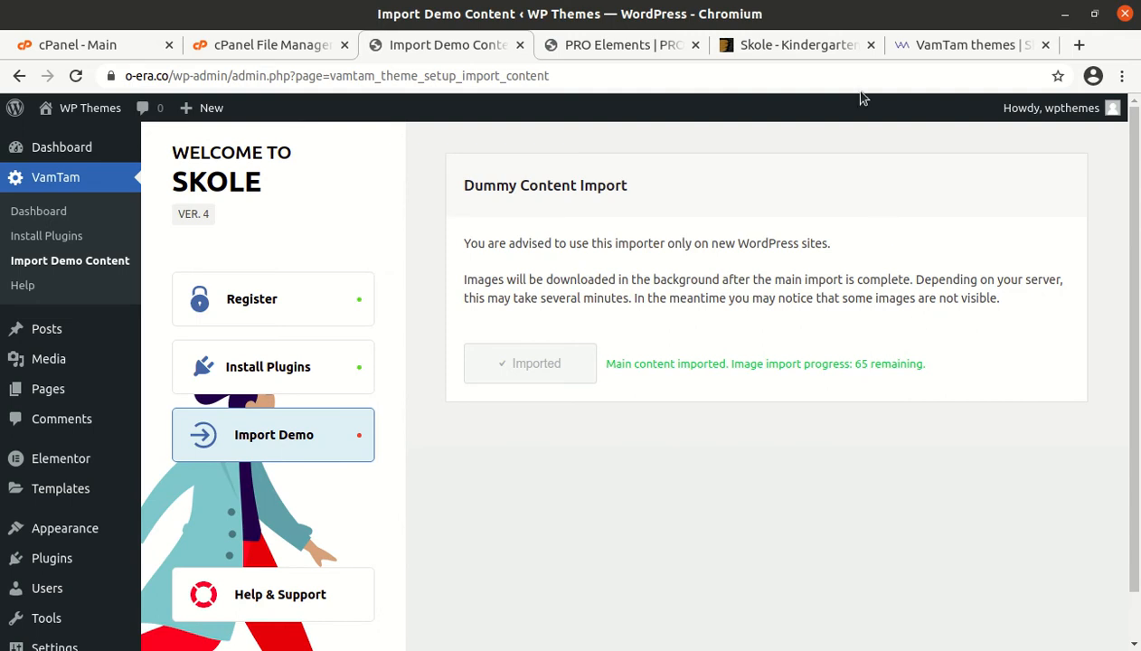
Look through the home page designs on the VamTam Skole theme page and open the Home 1 demo.
left_click(918, 45)
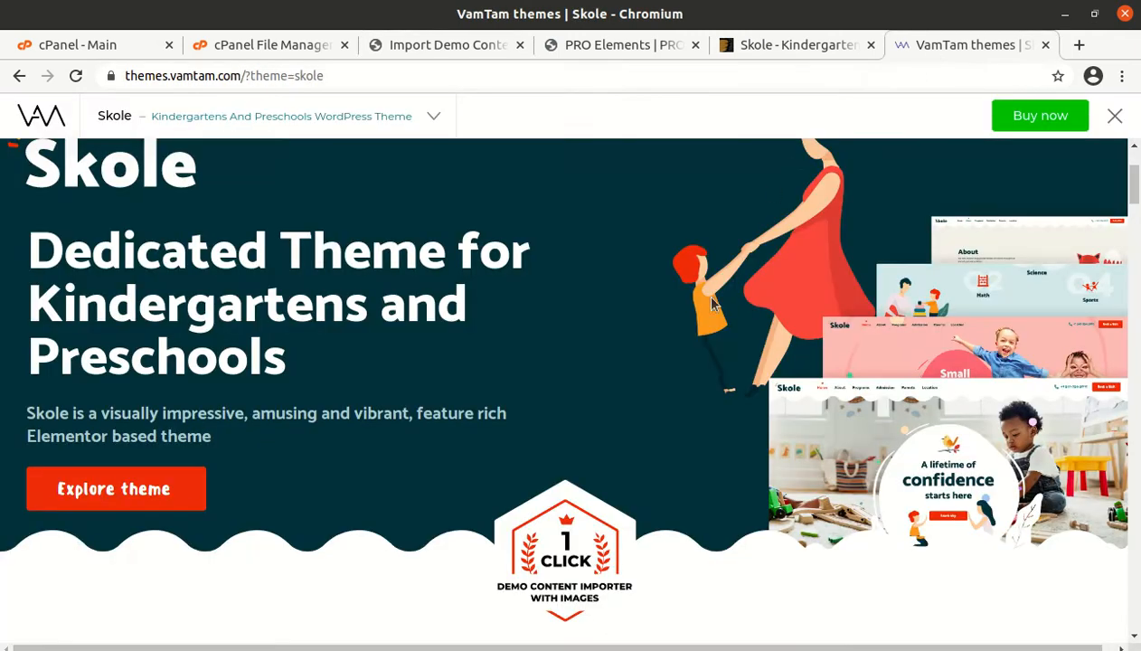
scroll(693, 341, "down", 7)
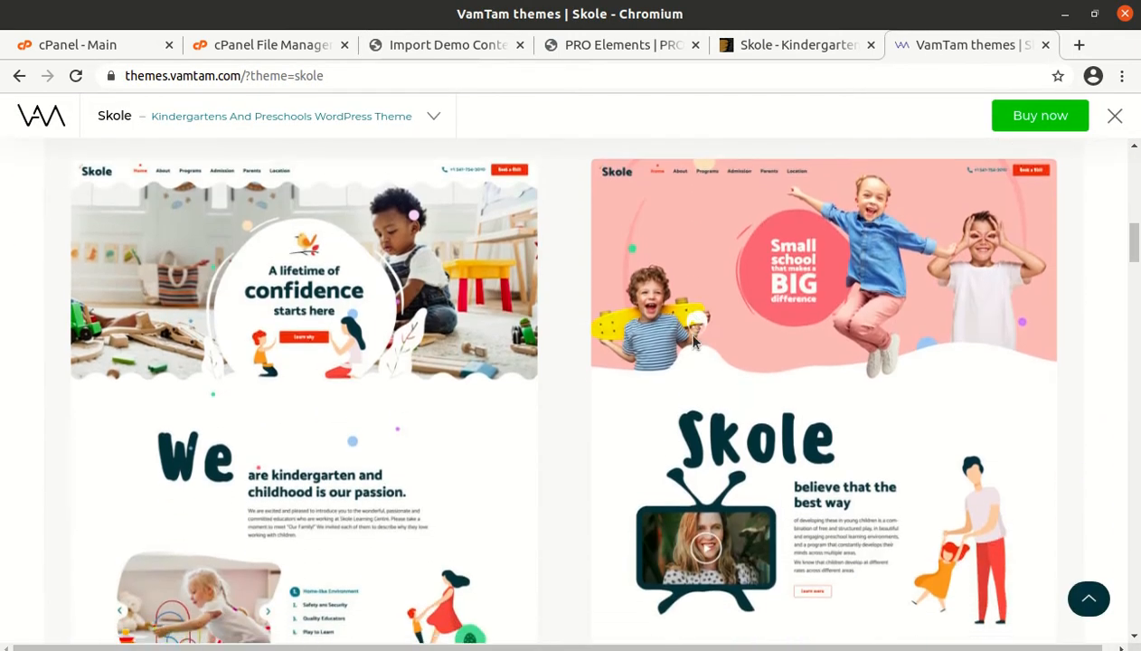
scroll(692, 341, "up", 2)
scroll(692, 341, "down", 4)
scroll(692, 340, "down", 4)
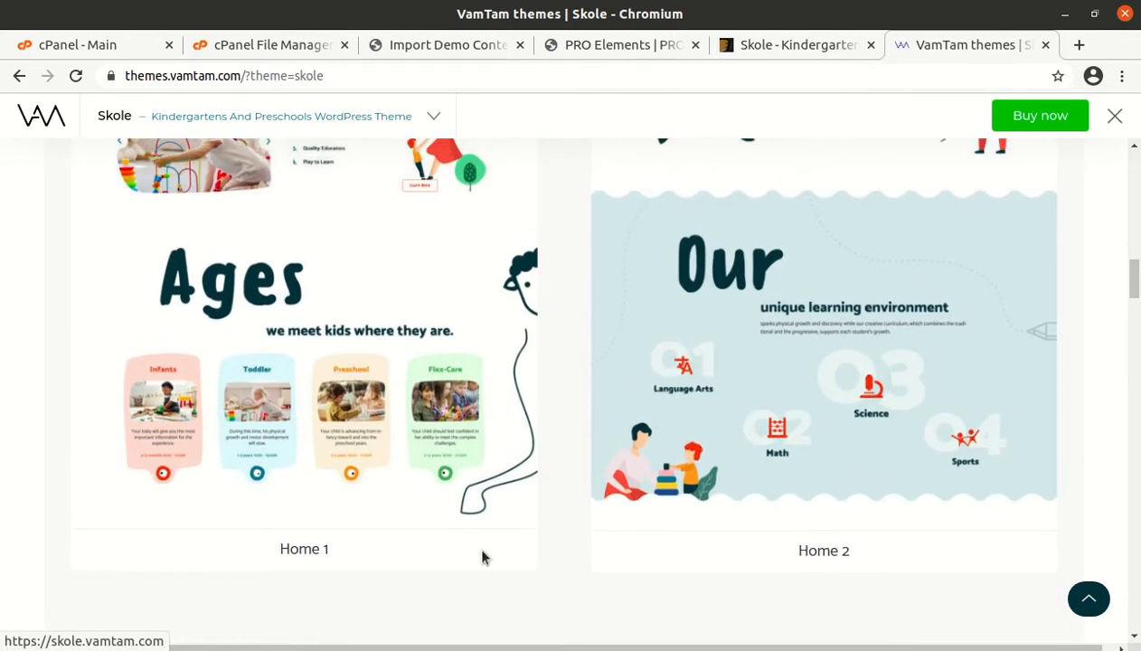
left_click(375, 399)
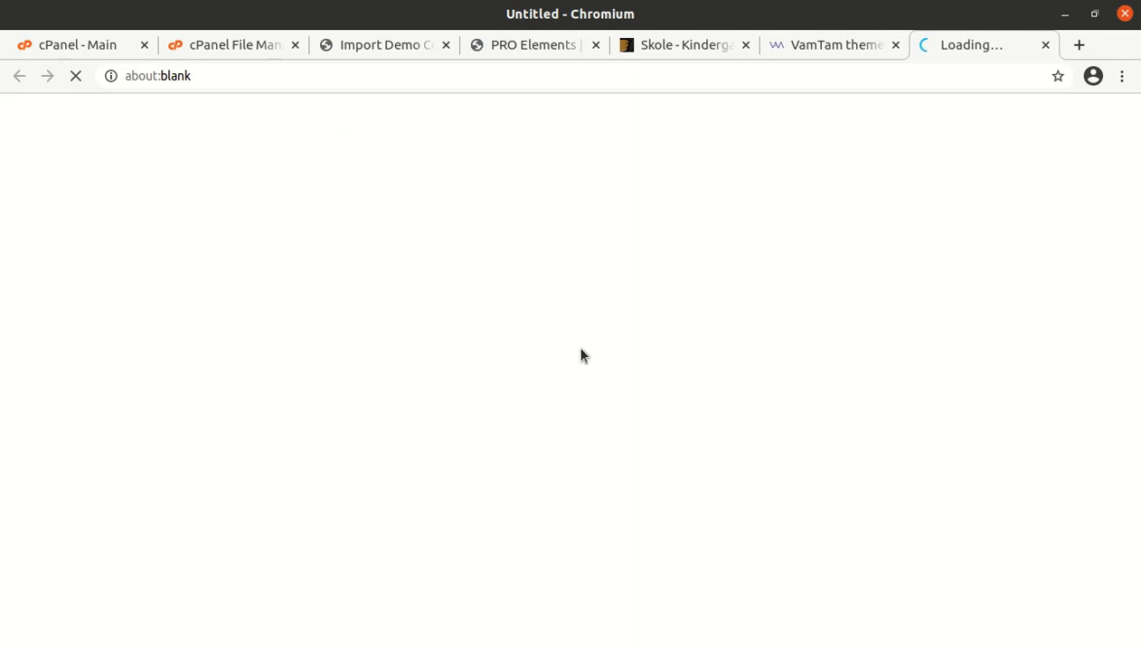
Open the Home 2 demo from the VamTam theme page and look over its upper sections.
left_click(822, 54)
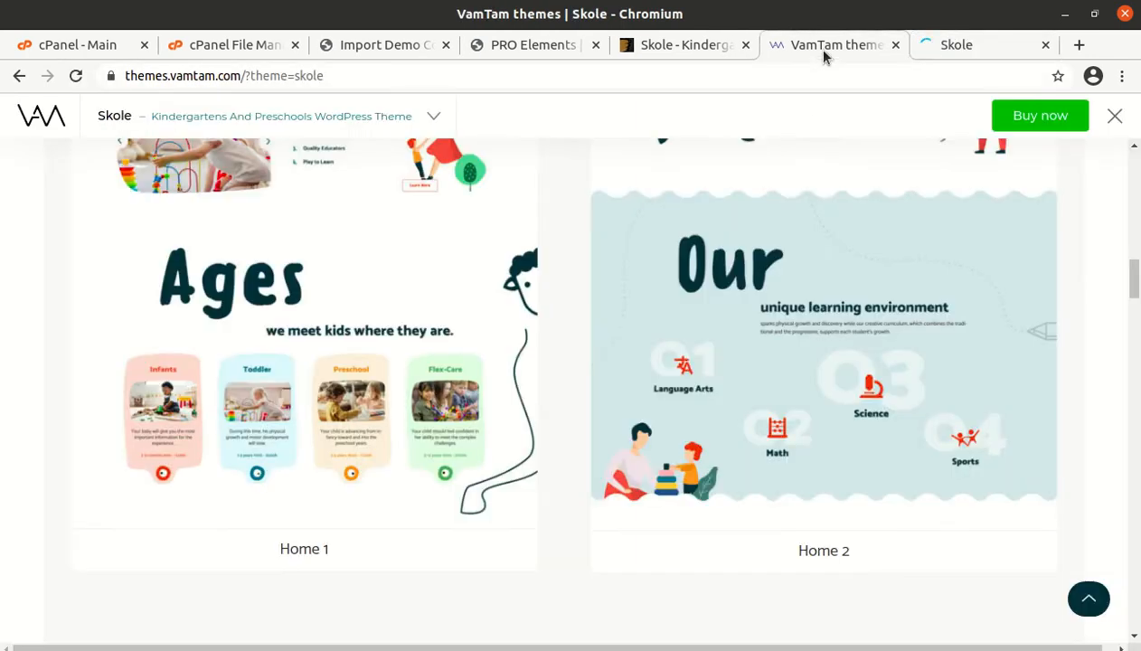
left_click(805, 354)
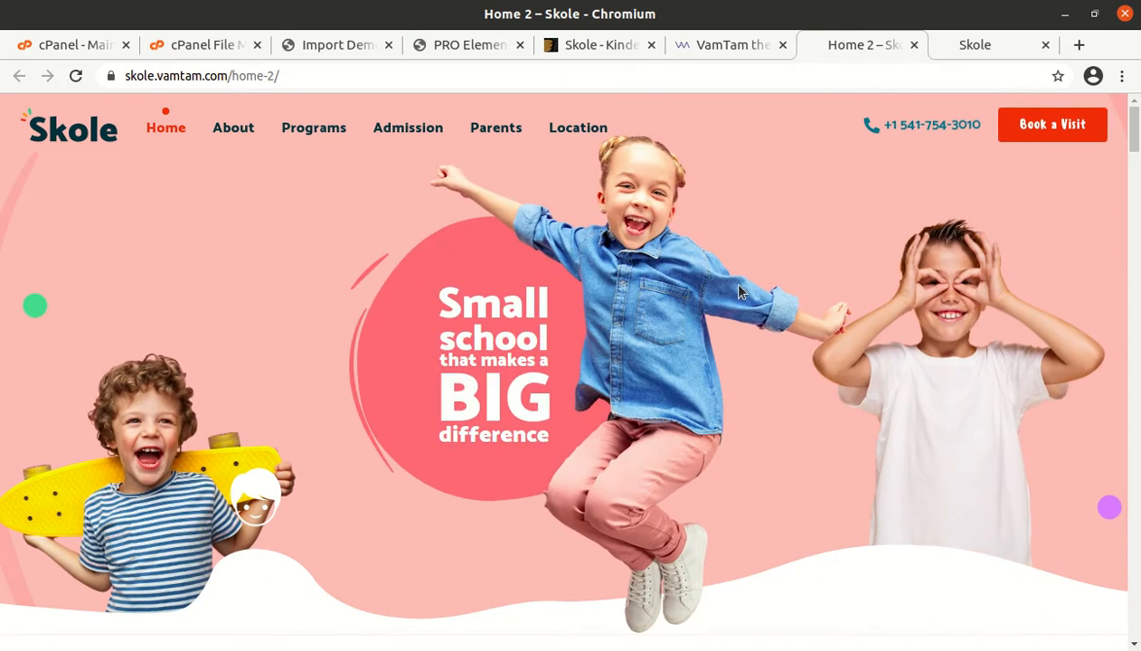
scroll(741, 291, "down", 5)
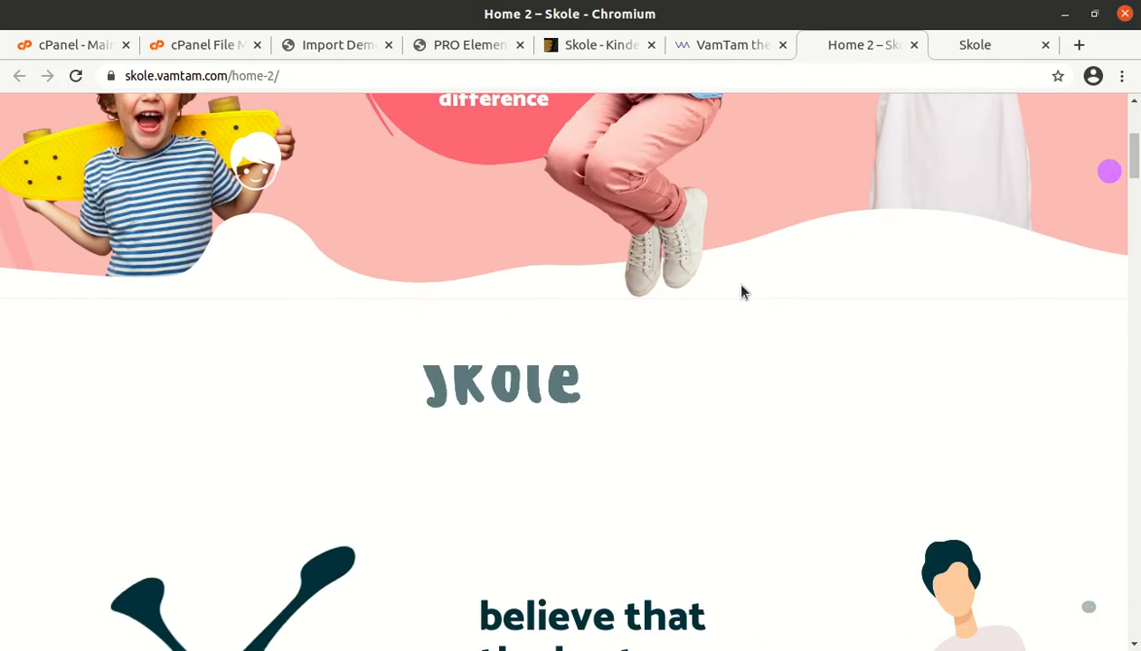
scroll(742, 291, "up", 5)
scroll(741, 291, "down", 5)
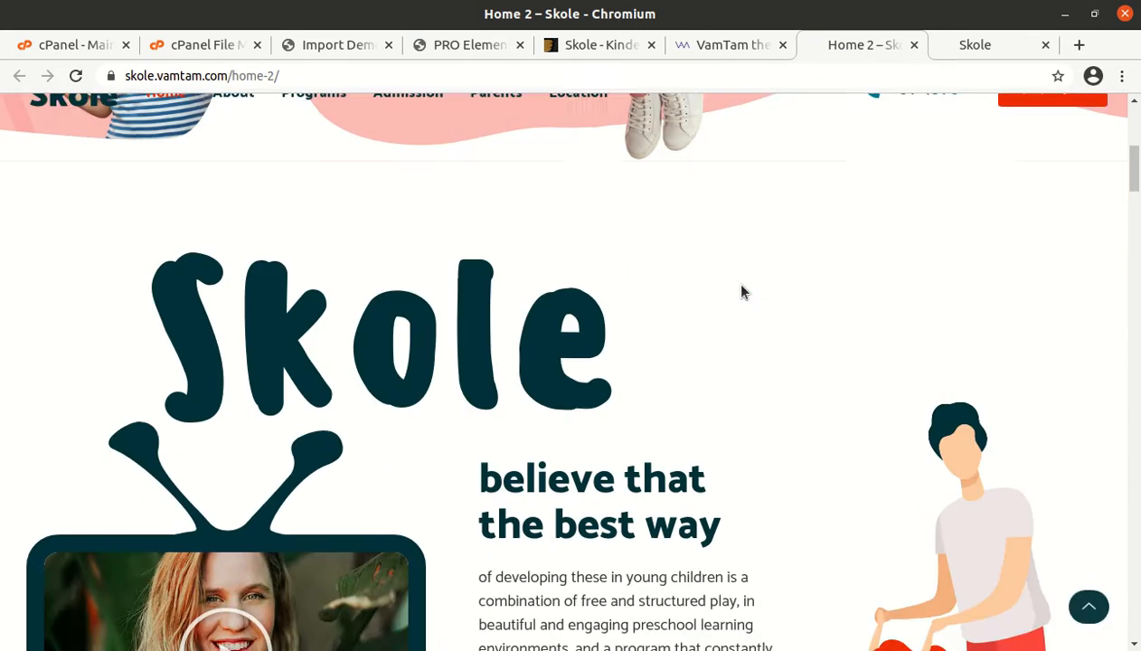
Look through the rest of the Home 2 demo, from the Skole intro and learning areas through ages, news and enquiry form to the footer.
scroll(742, 291, "down", 8)
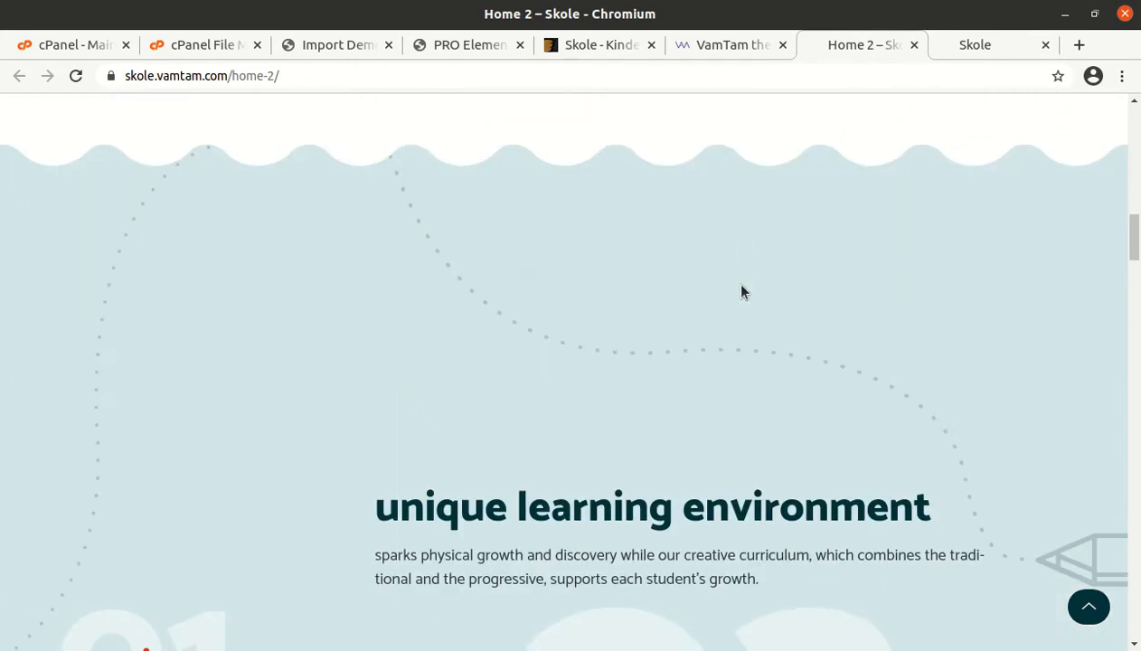
scroll(742, 291, "up", 5)
scroll(741, 284, "down", 4)
scroll(741, 284, "down", 4)
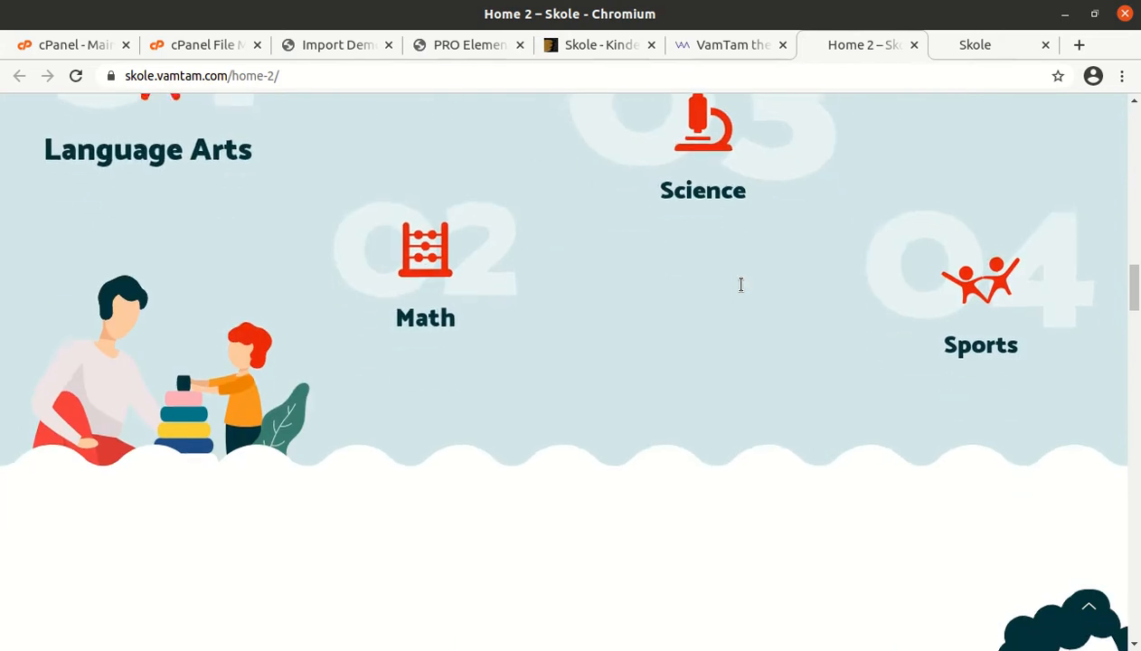
scroll(740, 285, "up", 3)
scroll(741, 284, "down", 10)
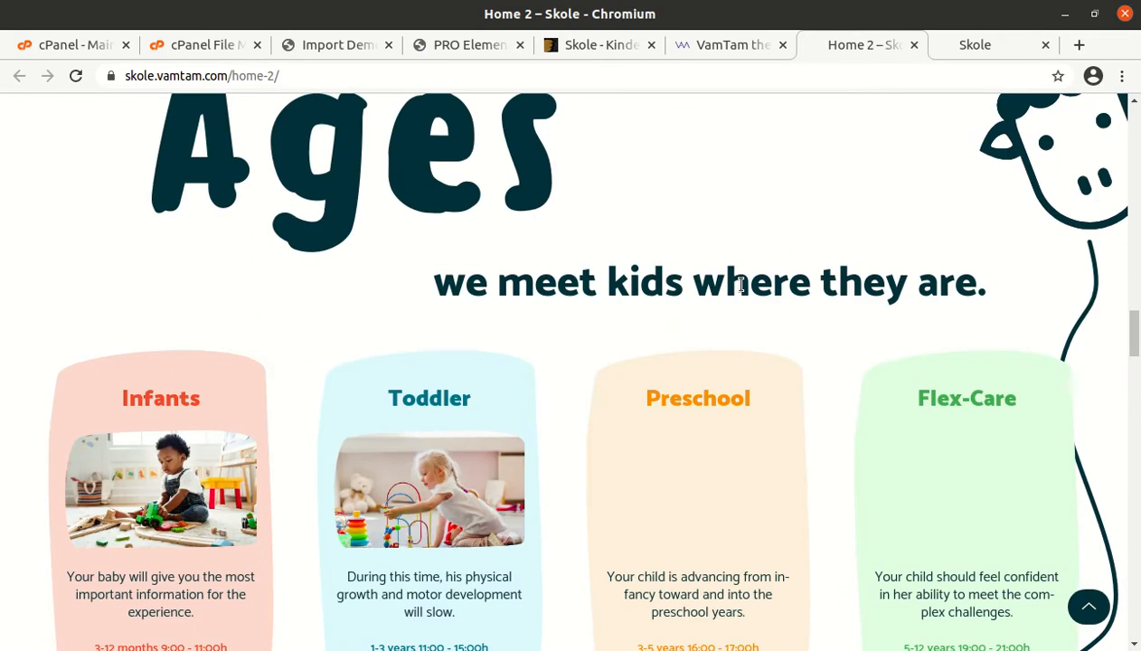
scroll(244, 496, "down", 5)
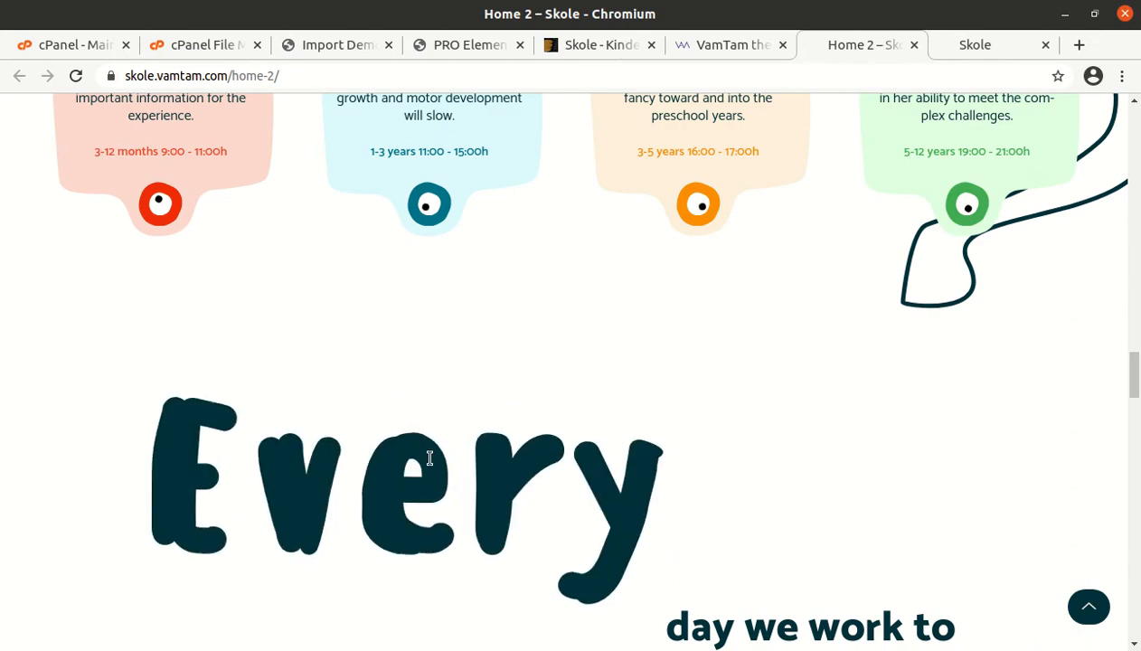
scroll(431, 461, "down", 9)
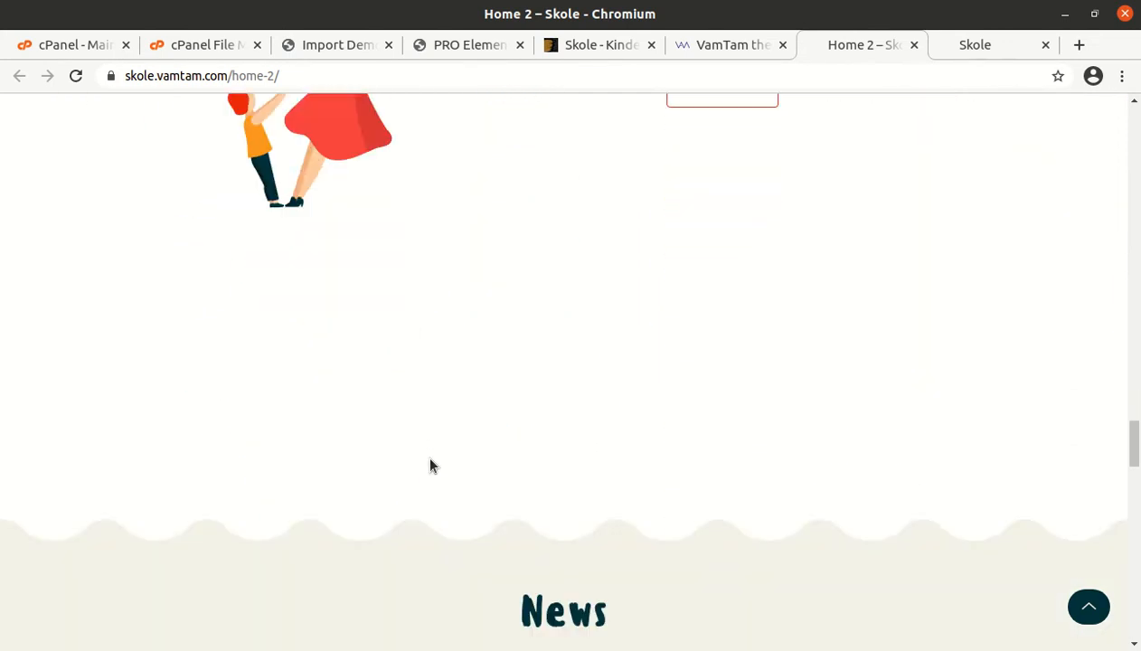
scroll(431, 464, "down", 4)
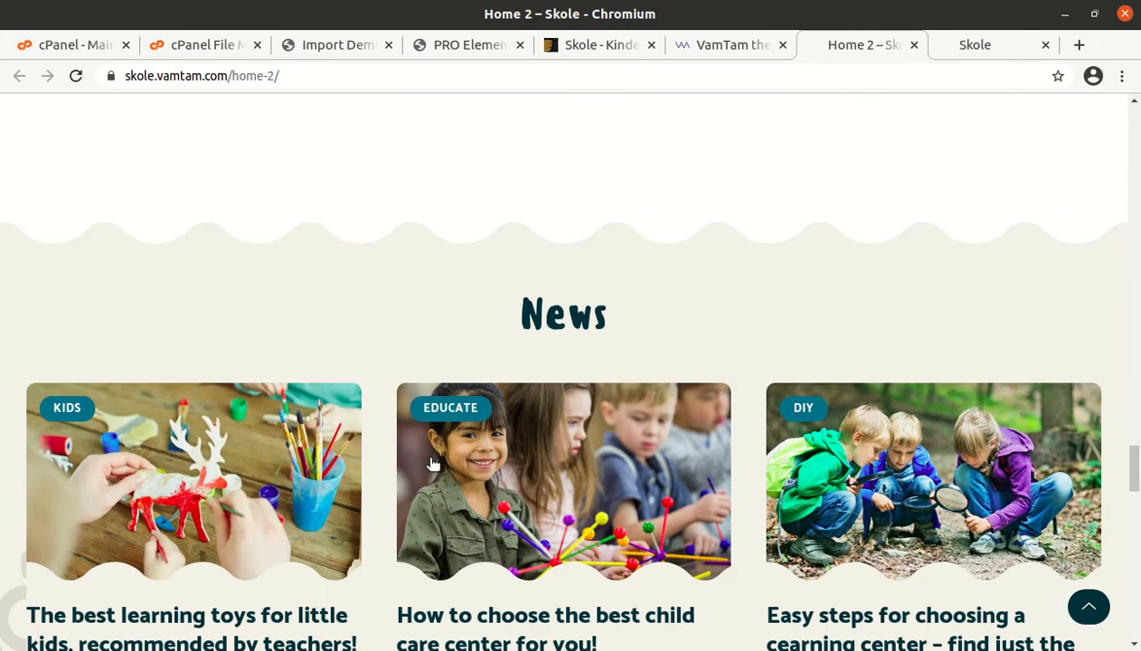
scroll(432, 463, "down", 15)
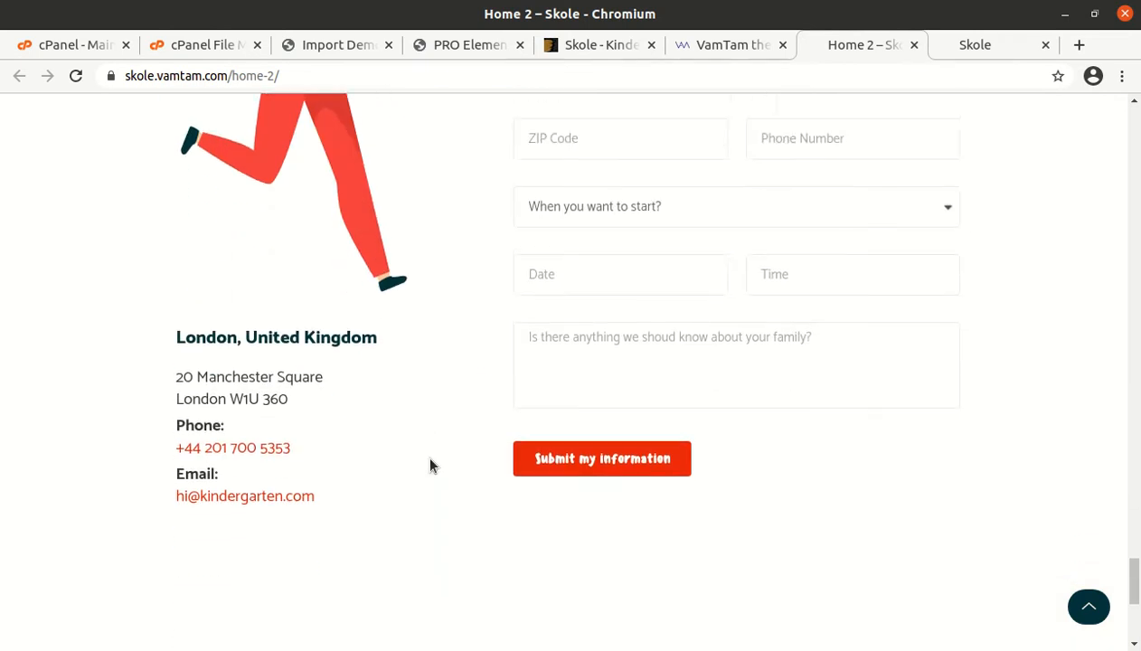
scroll(430, 464, "down", 4)
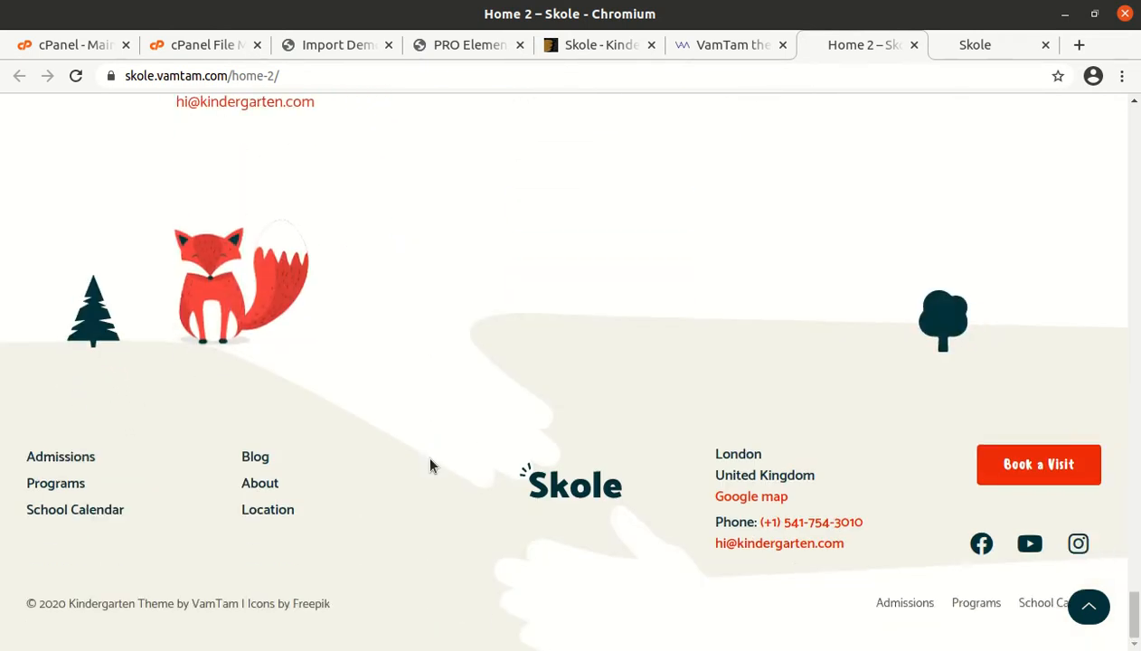
scroll(430, 465, "up", 20)
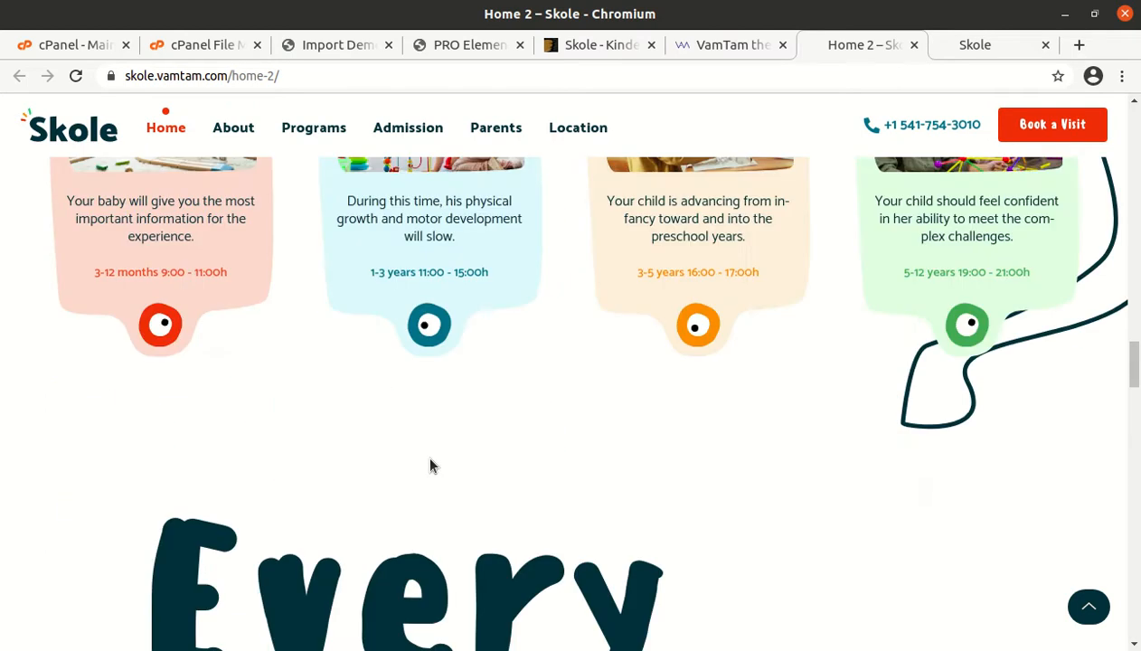
scroll(431, 465, "up", 12)
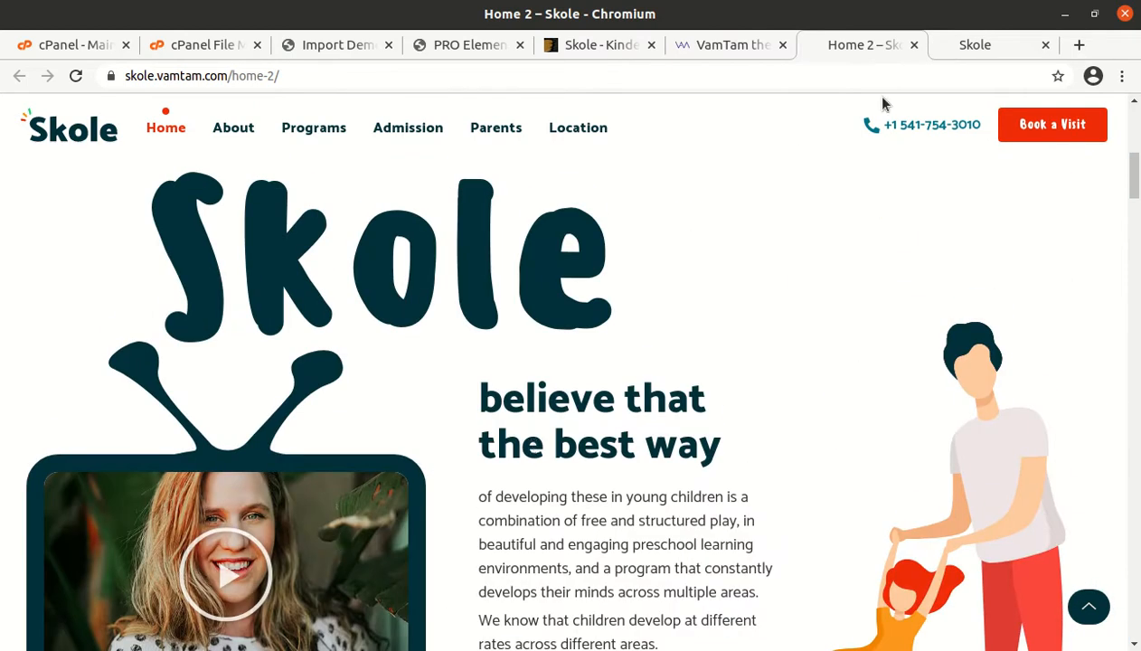
Switch to the Home 1 demo and examine its hero banner, introduction, age groups, contact details, news and parent testimonials.
left_click(965, 45)
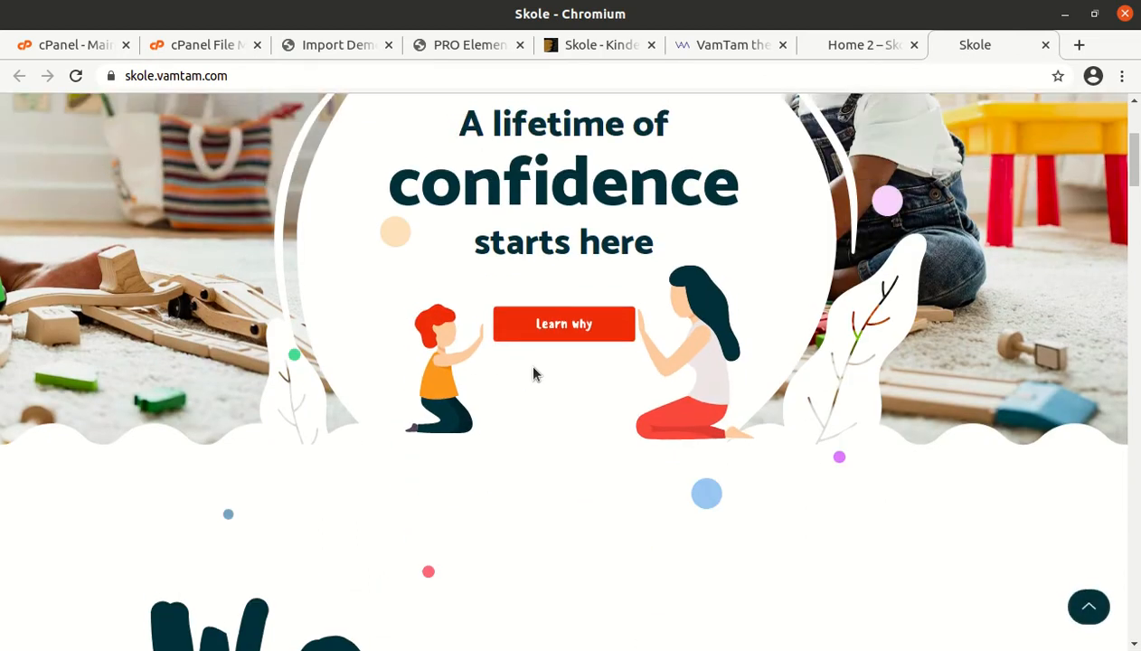
scroll(533, 374, "up", 3)
scroll(533, 374, "down", 8)
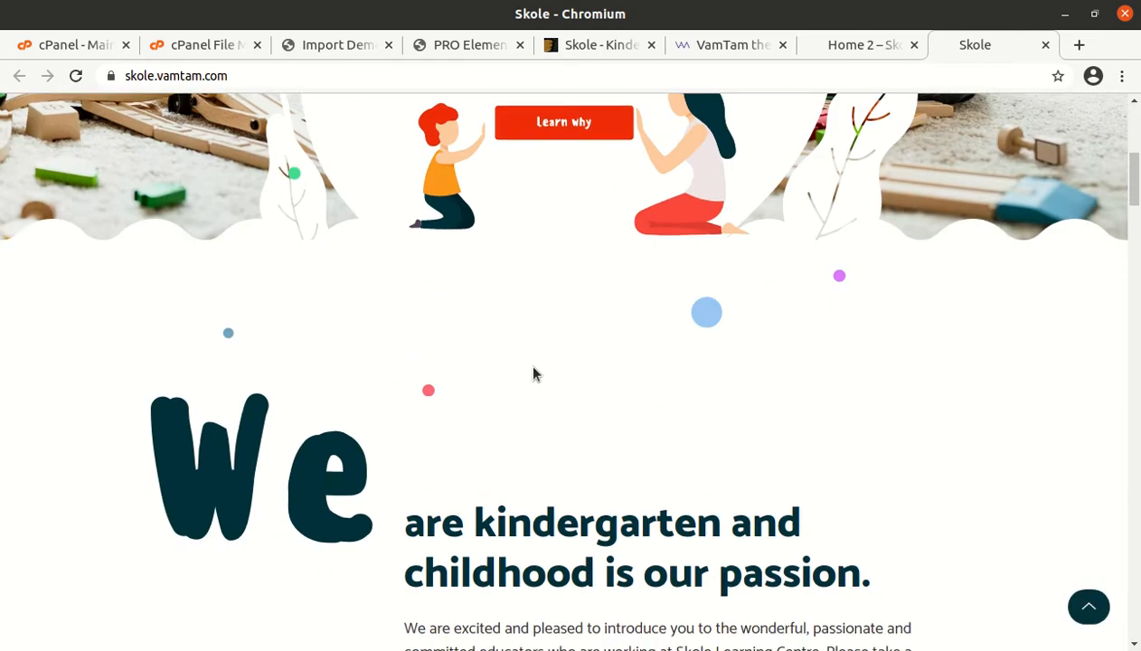
scroll(533, 373, "up", 4)
scroll(534, 374, "down", 7)
scroll(533, 374, "up", 7)
scroll(533, 373, "down", 5)
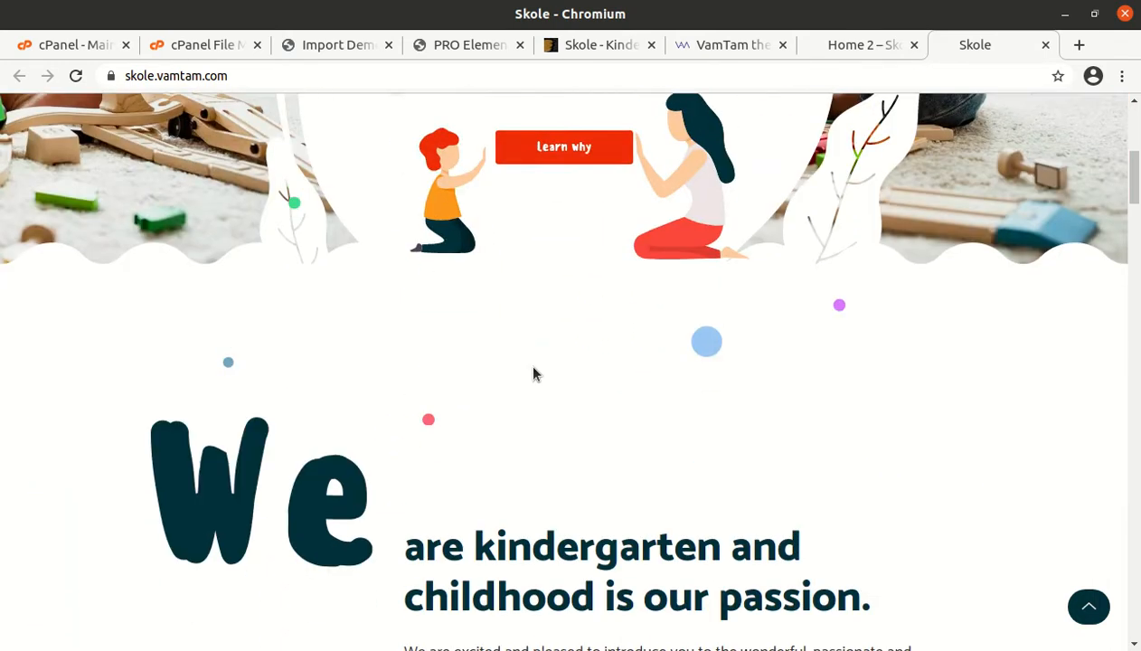
scroll(533, 374, "up", 1)
scroll(534, 375, "up", 3)
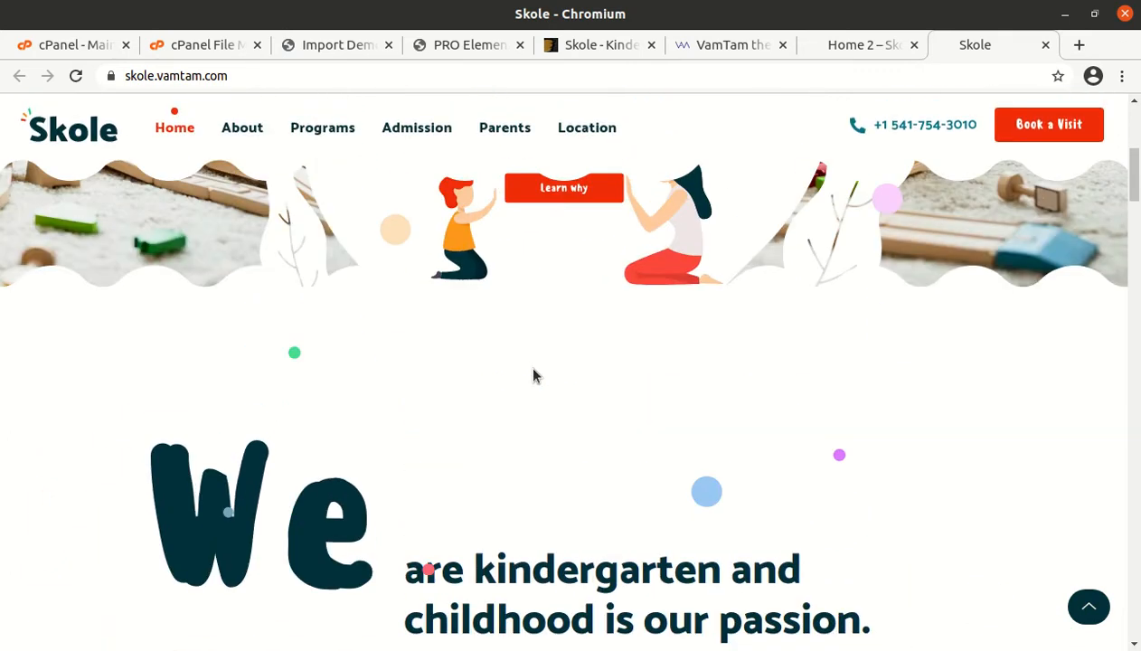
scroll(533, 375, "down", 1)
scroll(533, 376, "down", 12)
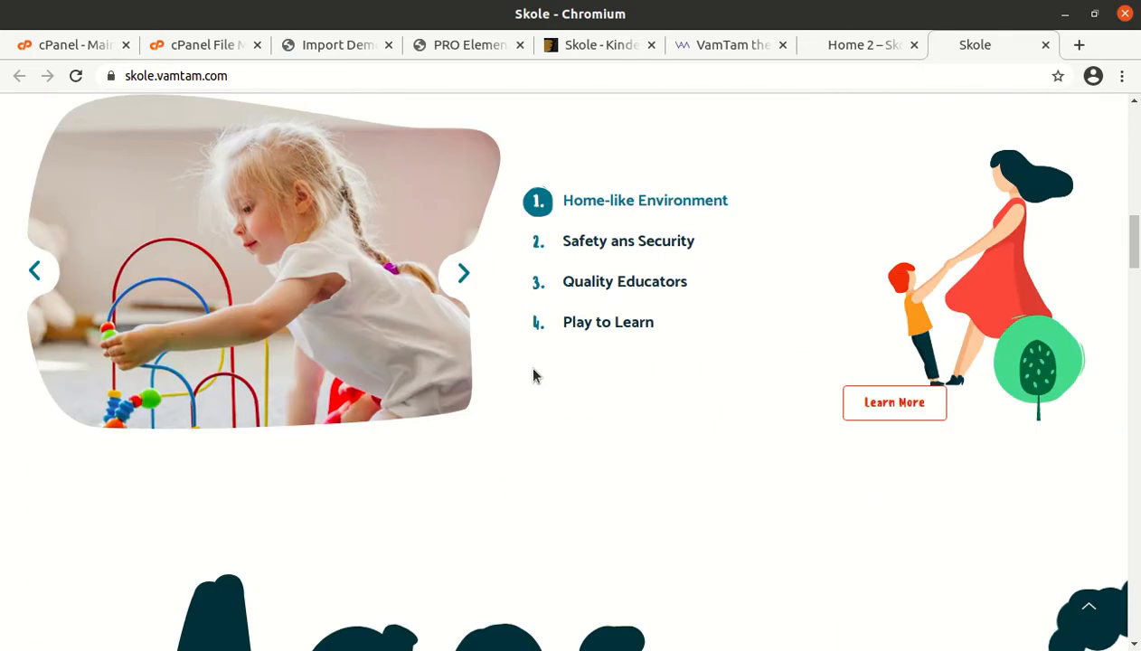
scroll(534, 375, "down", 4)
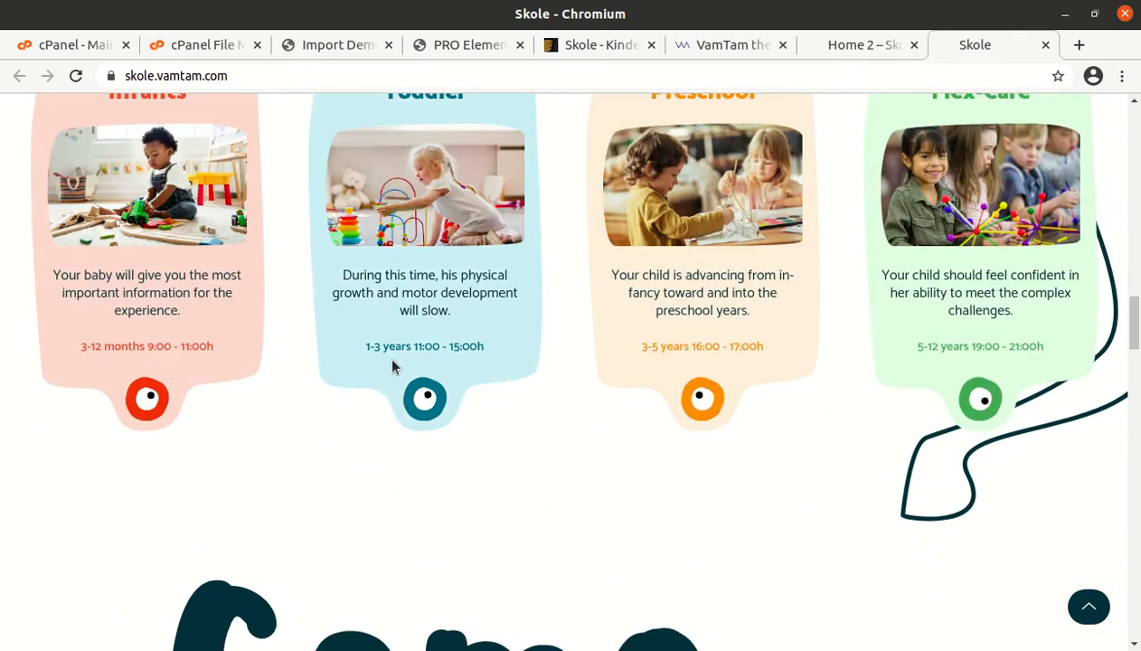
scroll(365, 322, "down", 10)
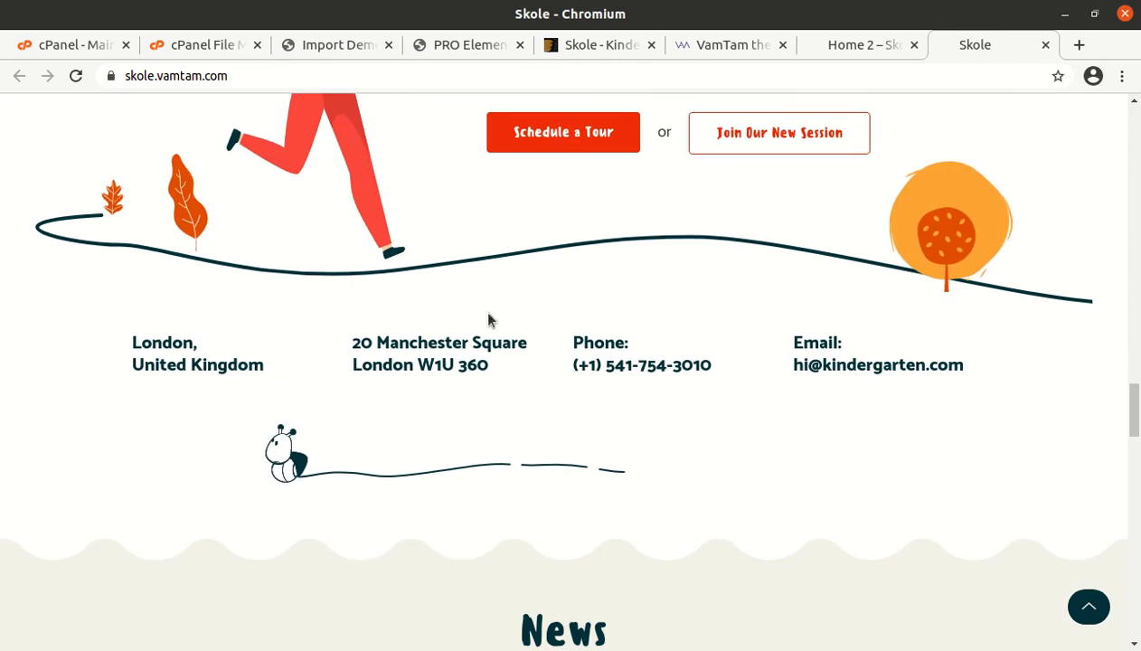
scroll(777, 308, "down", 10)
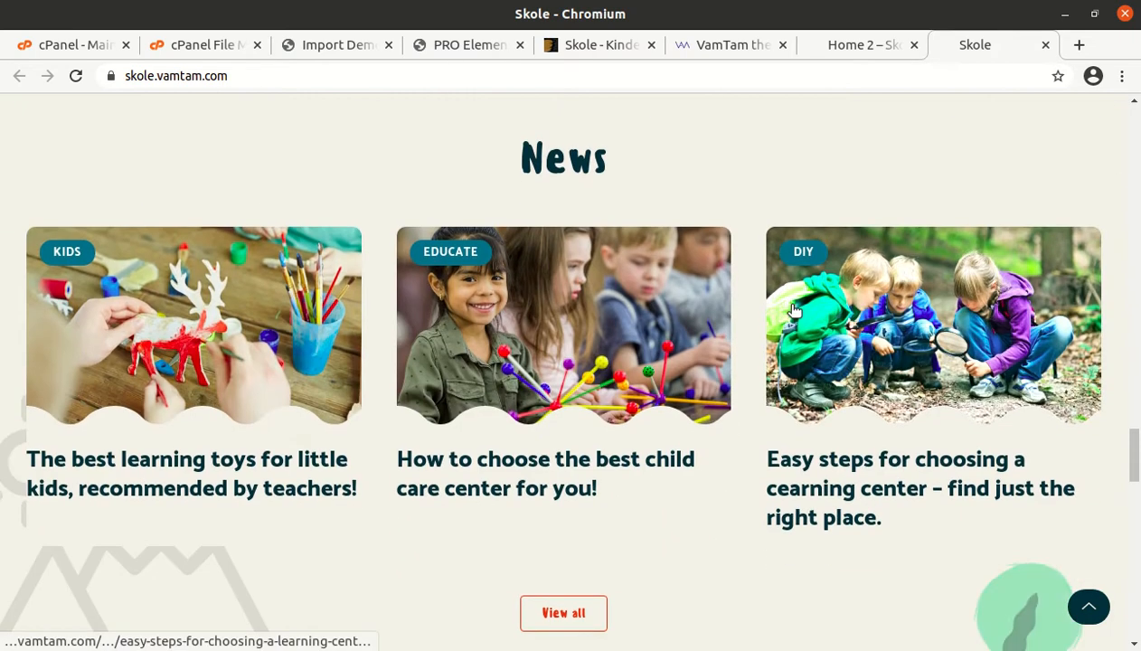
scroll(795, 311, "down", 5)
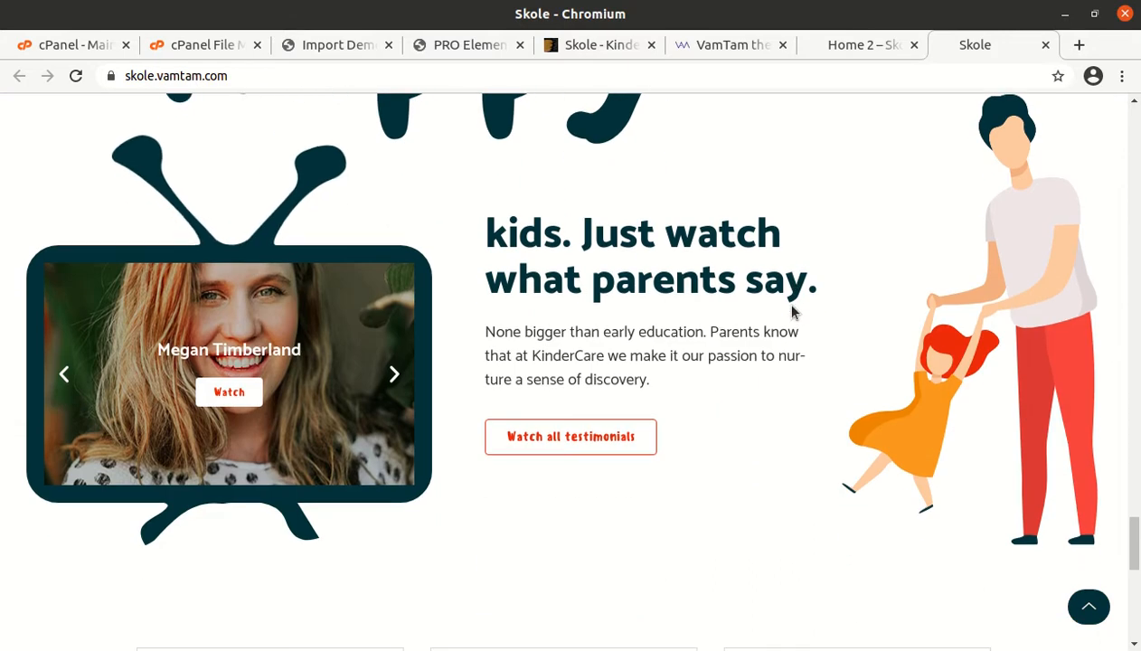
scroll(795, 311, "up", 1)
scroll(795, 311, "up", 15)
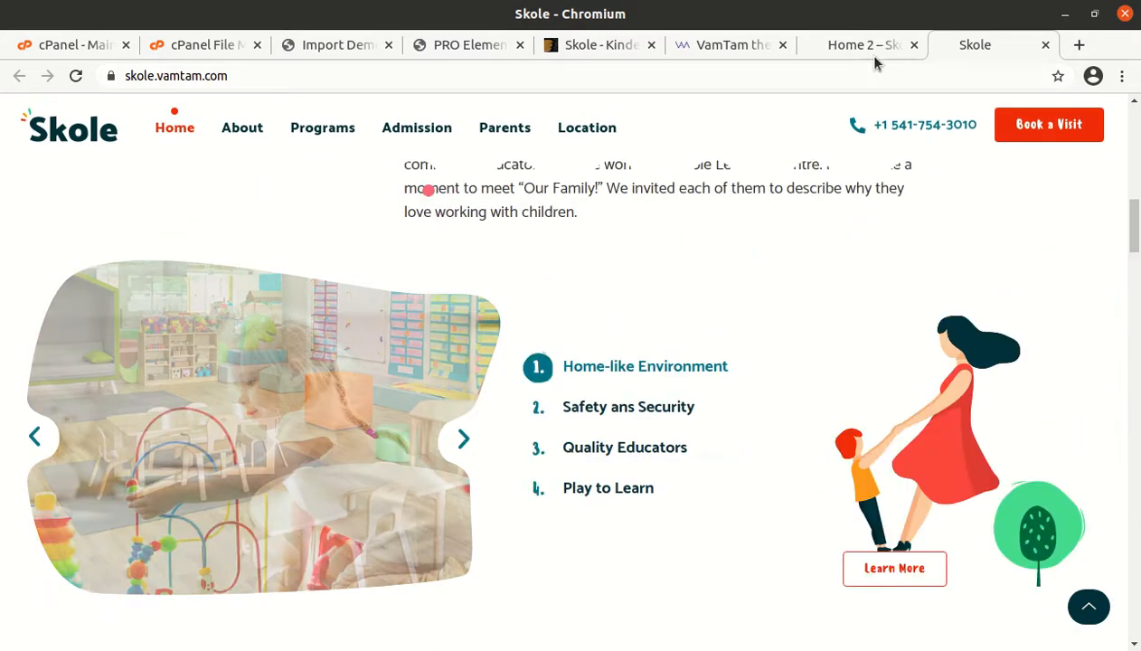
Return to the Home 2 demo, open its About page and look through it down to the footer.
left_click(866, 45)
scroll(709, 193, "up", 5)
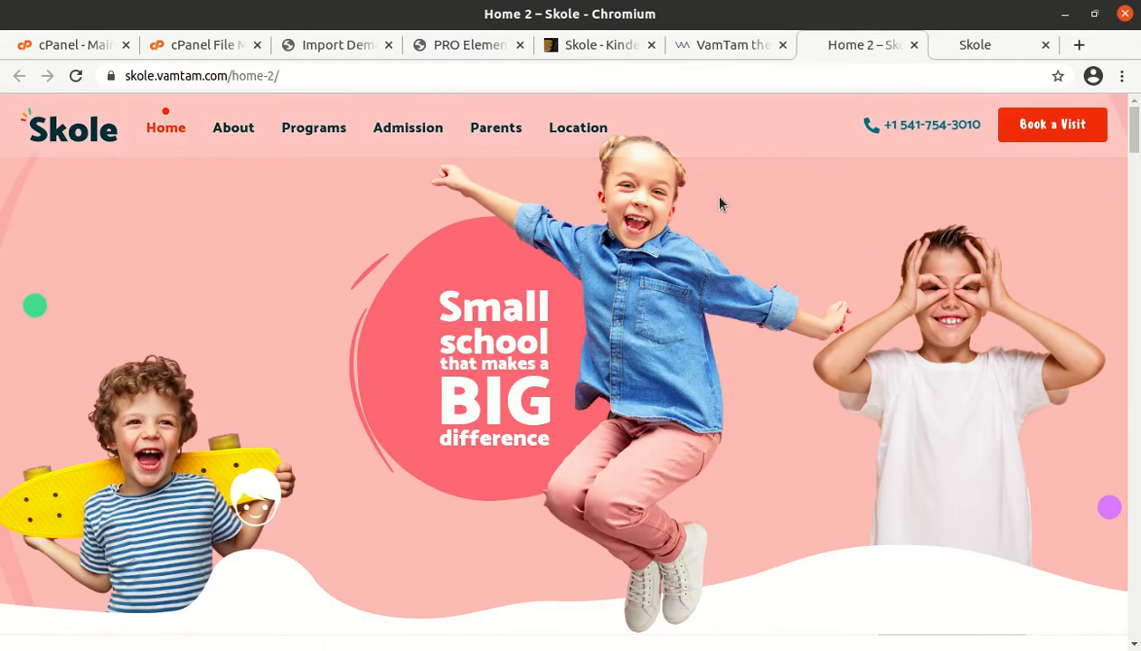
left_click(234, 127)
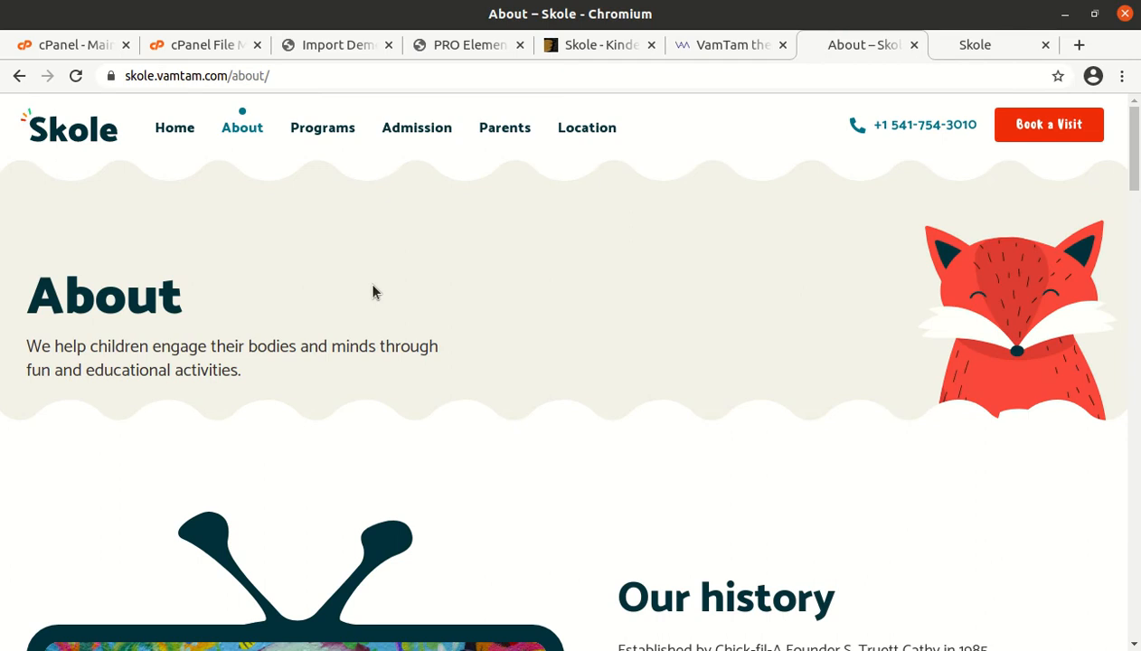
scroll(477, 443, "down", 6)
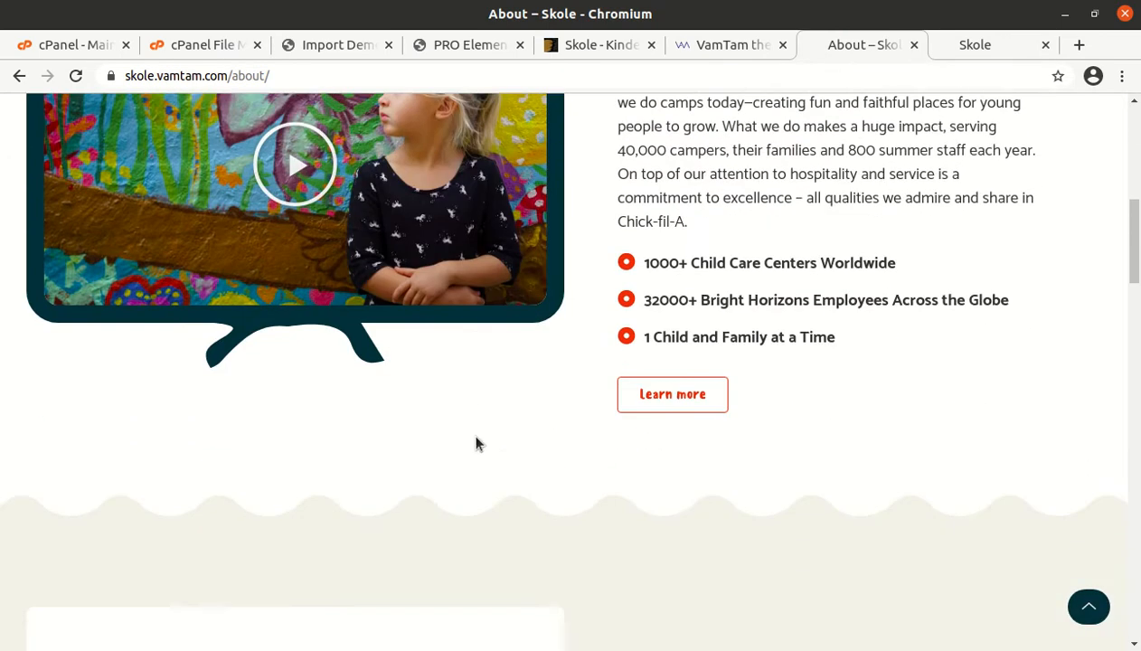
scroll(476, 443, "down", 8)
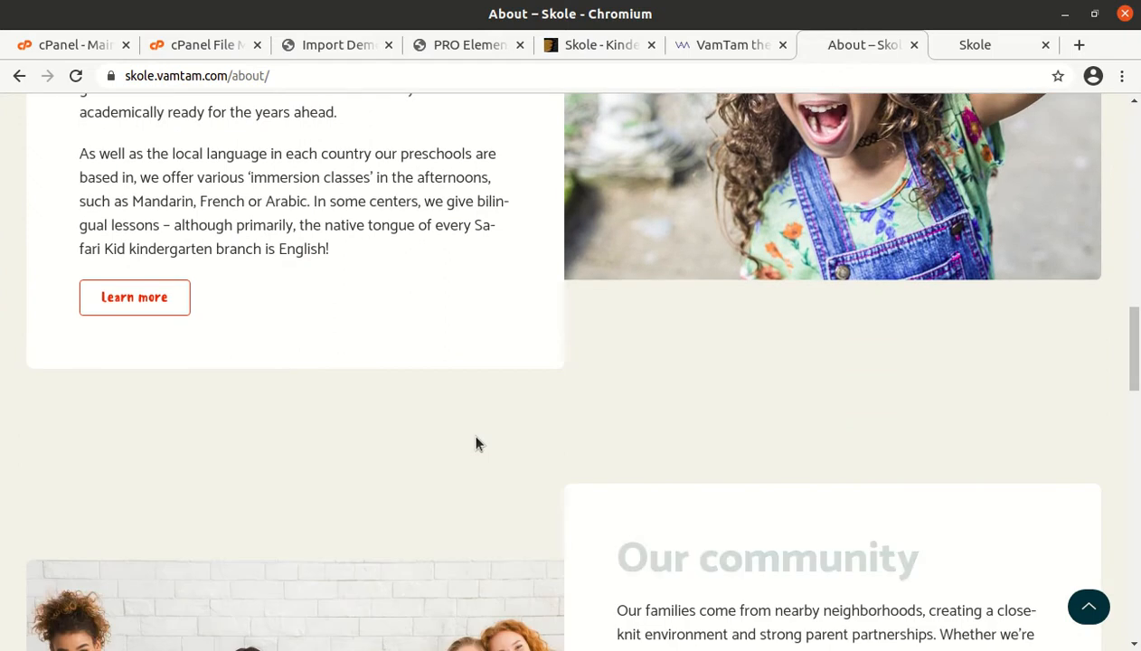
scroll(476, 443, "down", 6)
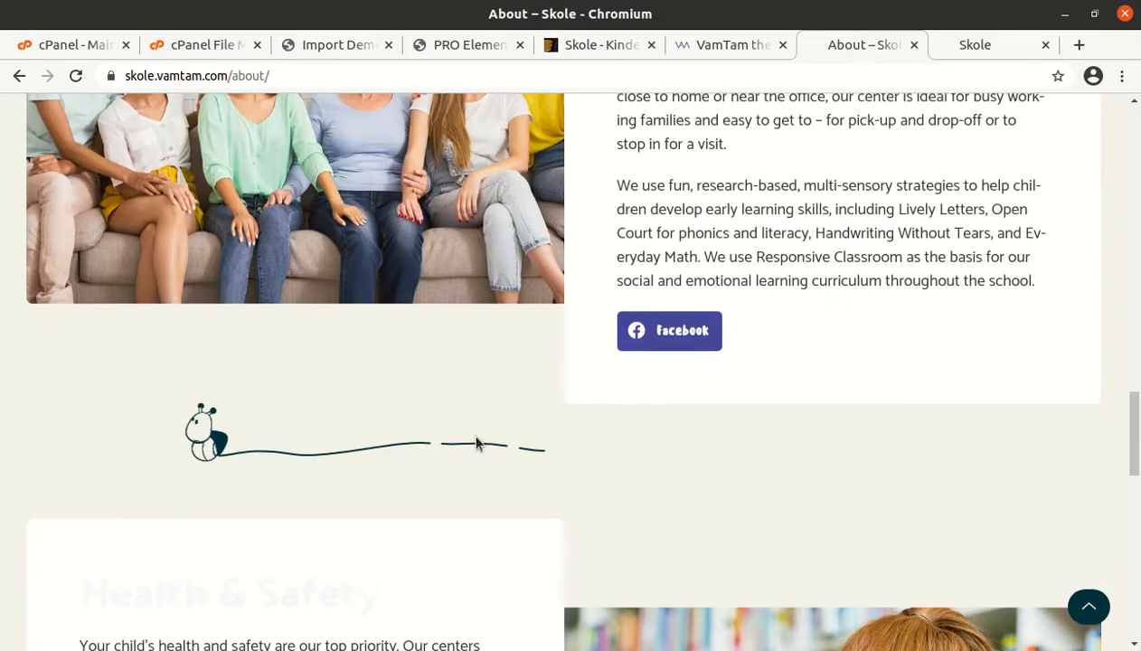
scroll(477, 443, "down", 6)
scroll(477, 443, "down", 5)
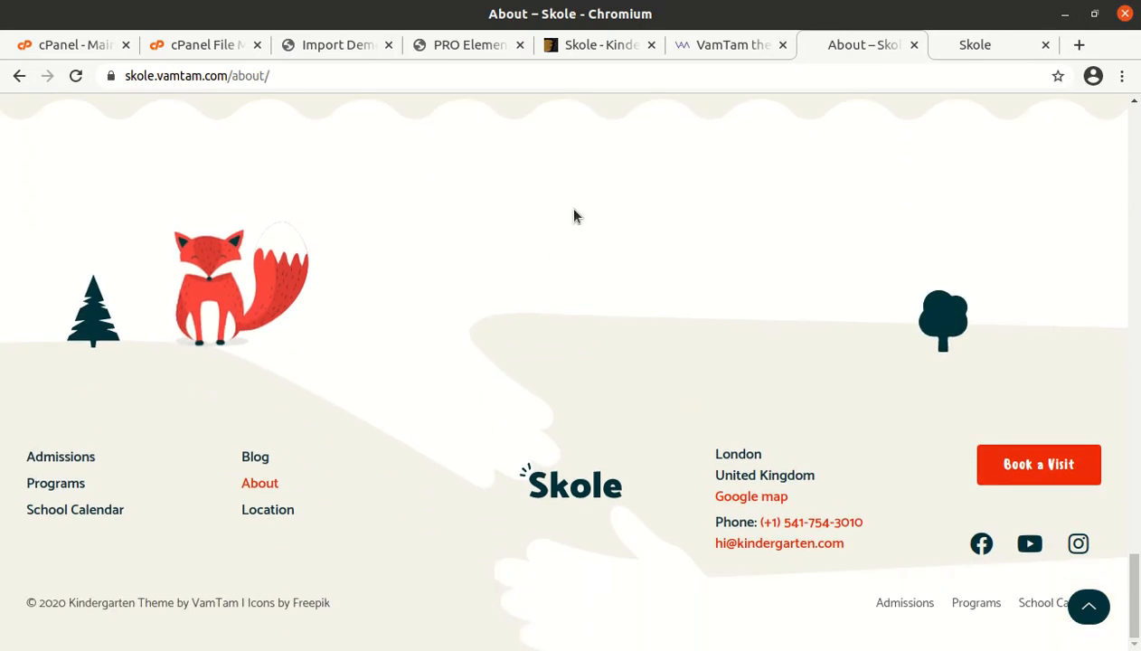
Go back to the WordPress Import Demo Content page and open the WP Themes site in a new tab.
left_click(349, 45)
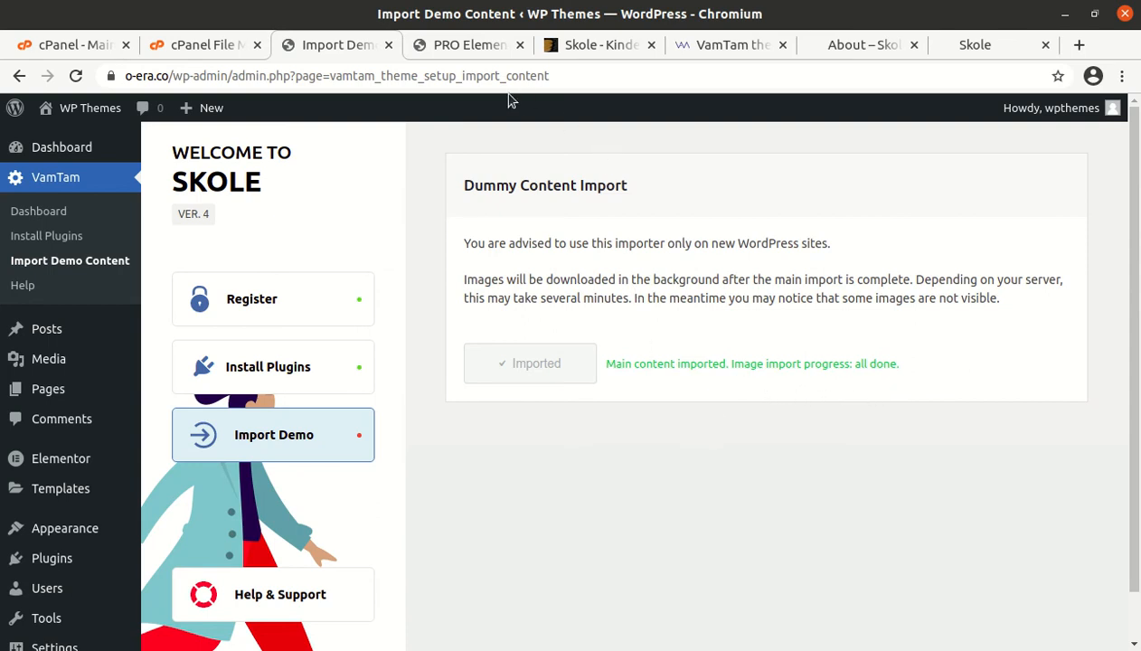
left_click(456, 47)
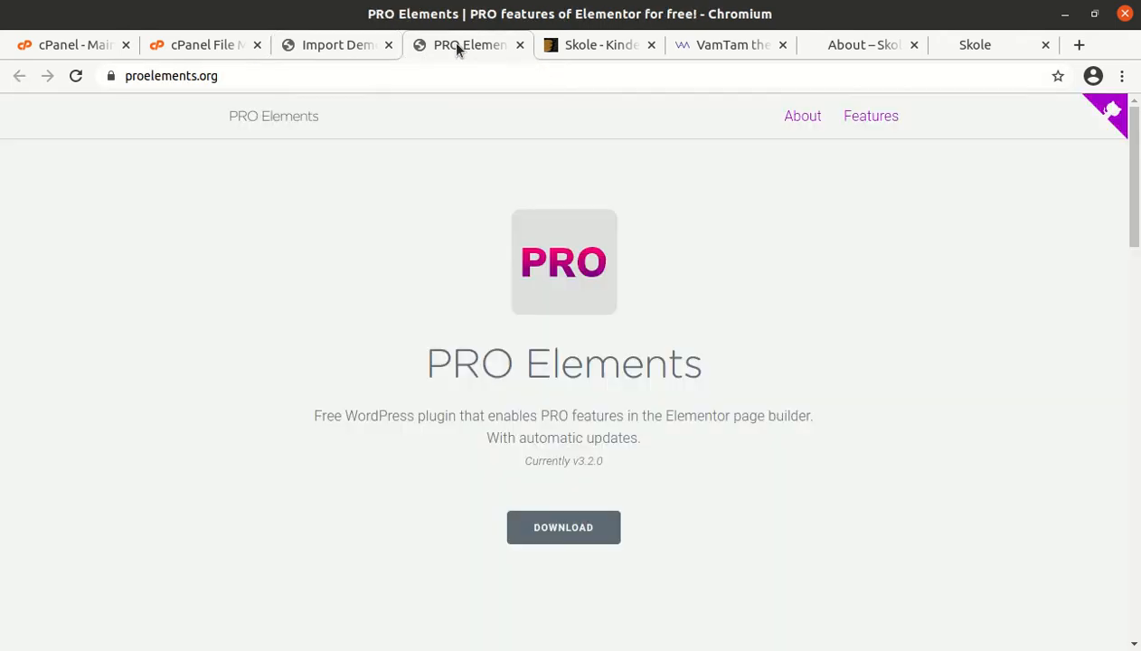
left_click(349, 44)
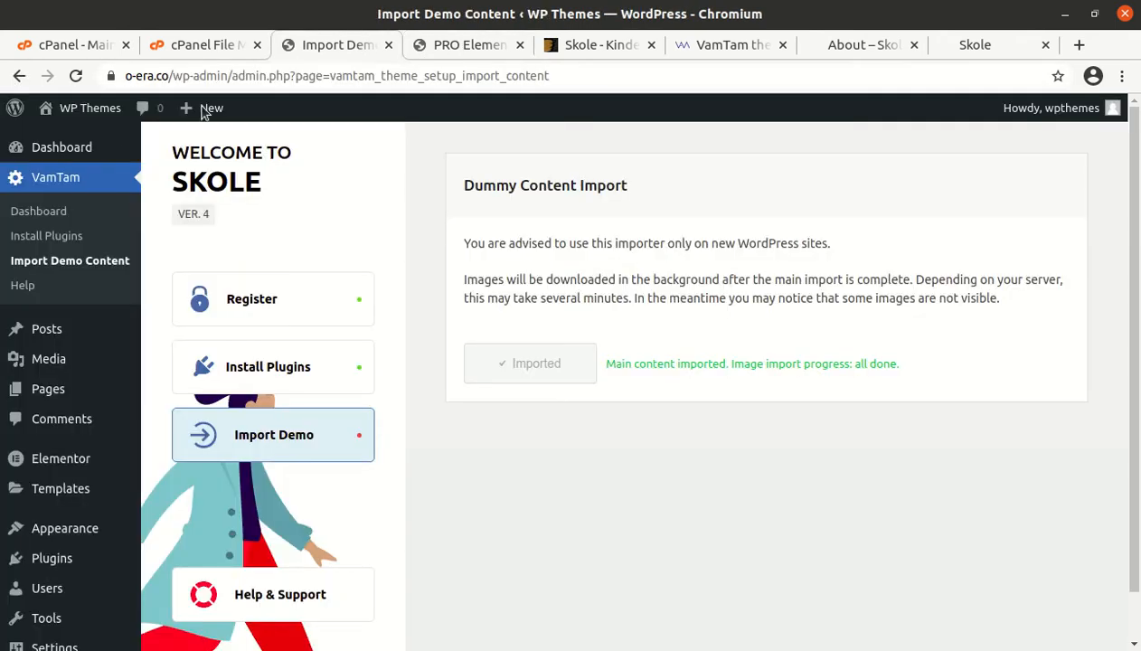
mouse_move(78, 115)
right_click(72, 143)
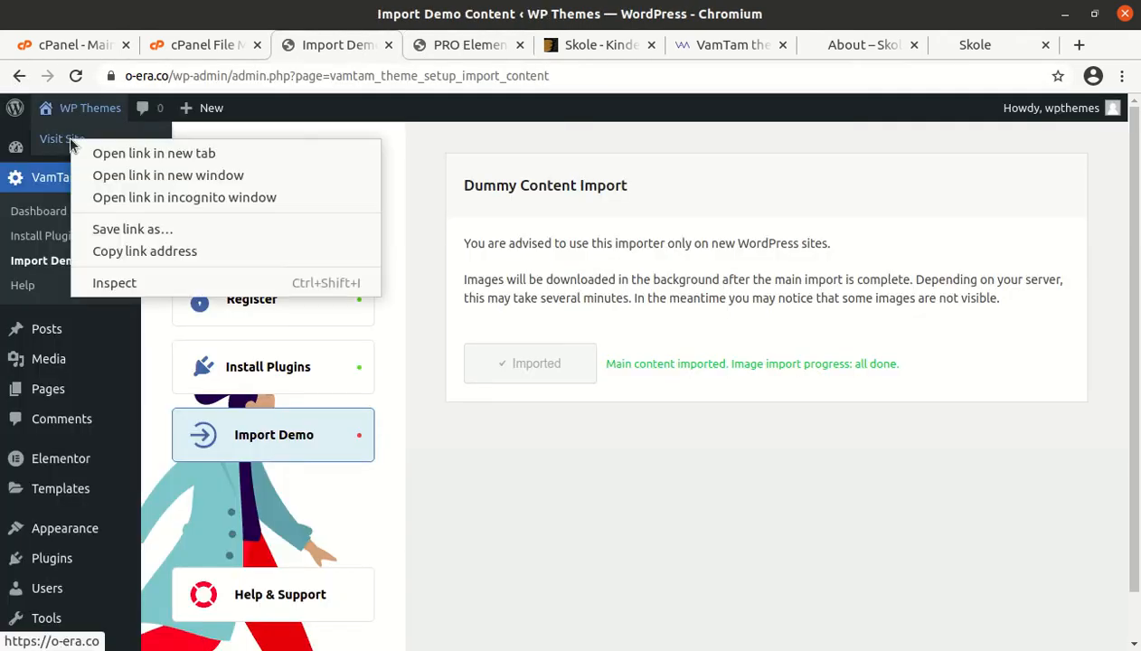
left_click(107, 152)
left_click(400, 47)
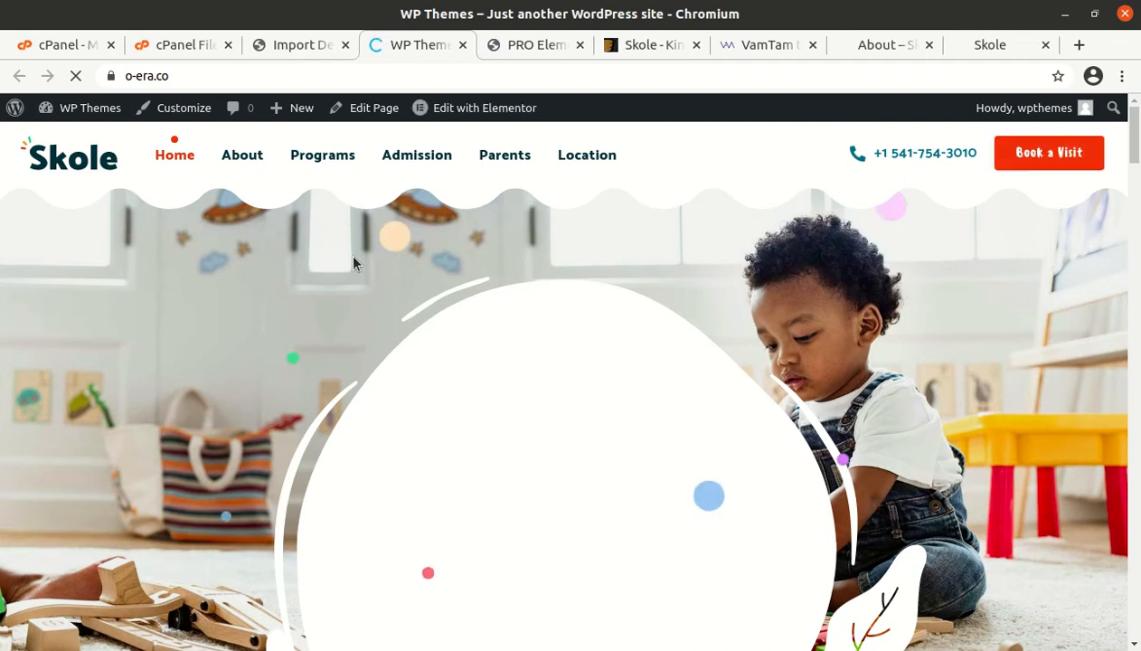
Look through the imported home page, from the hero banner through introduction, age groups, tour invitation and news to the parent testimonials.
scroll(394, 408, "down", 5)
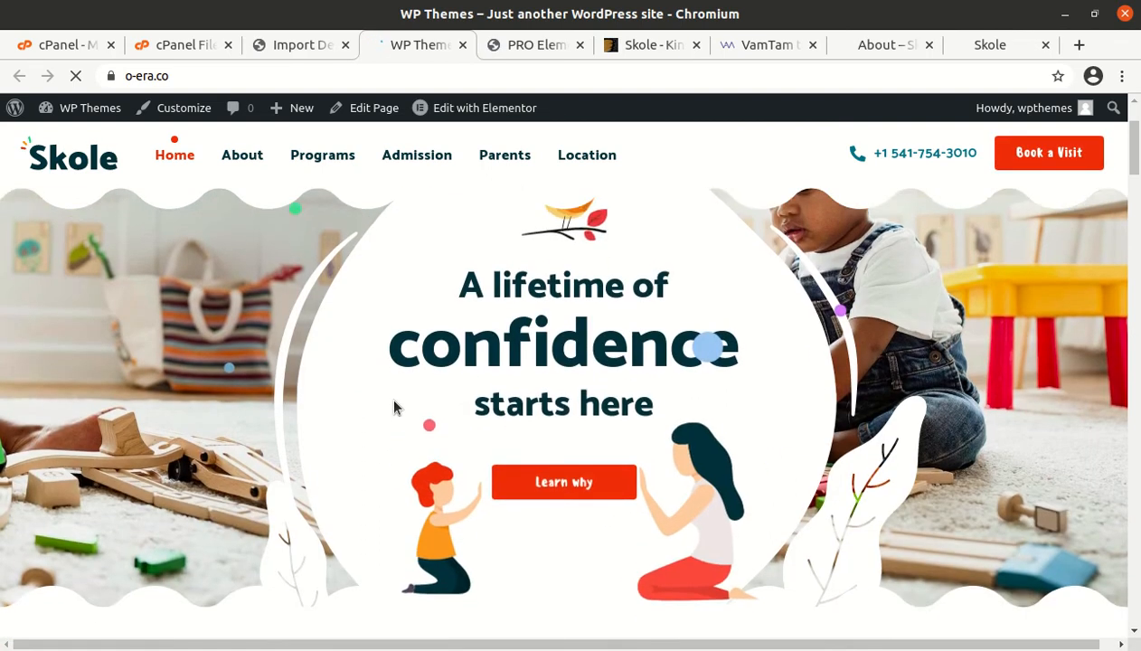
scroll(393, 408, "down", 5)
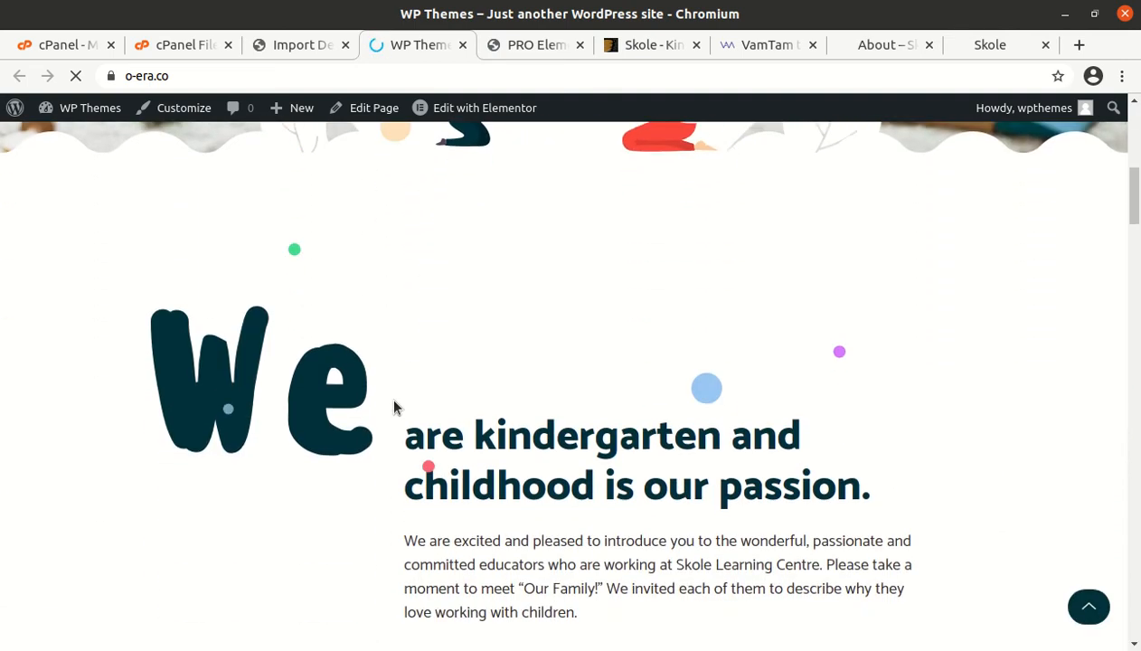
scroll(394, 408, "down", 1)
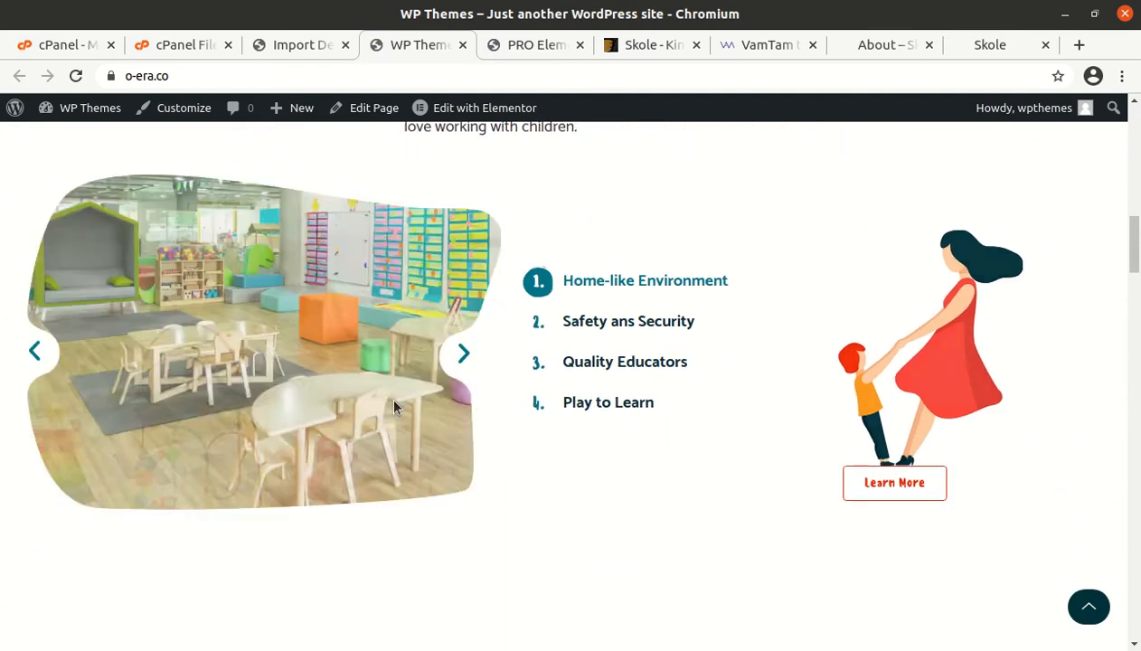
scroll(393, 408, "down", 2)
scroll(393, 406, "down", 3)
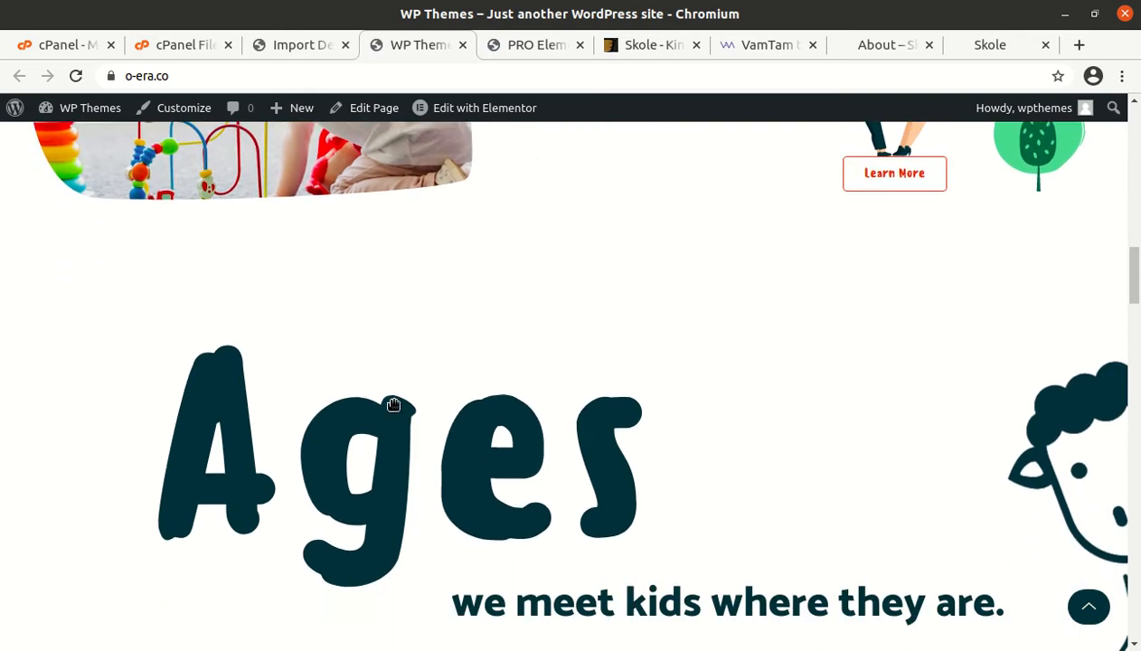
scroll(393, 408, "down", 2)
scroll(394, 408, "down", 7)
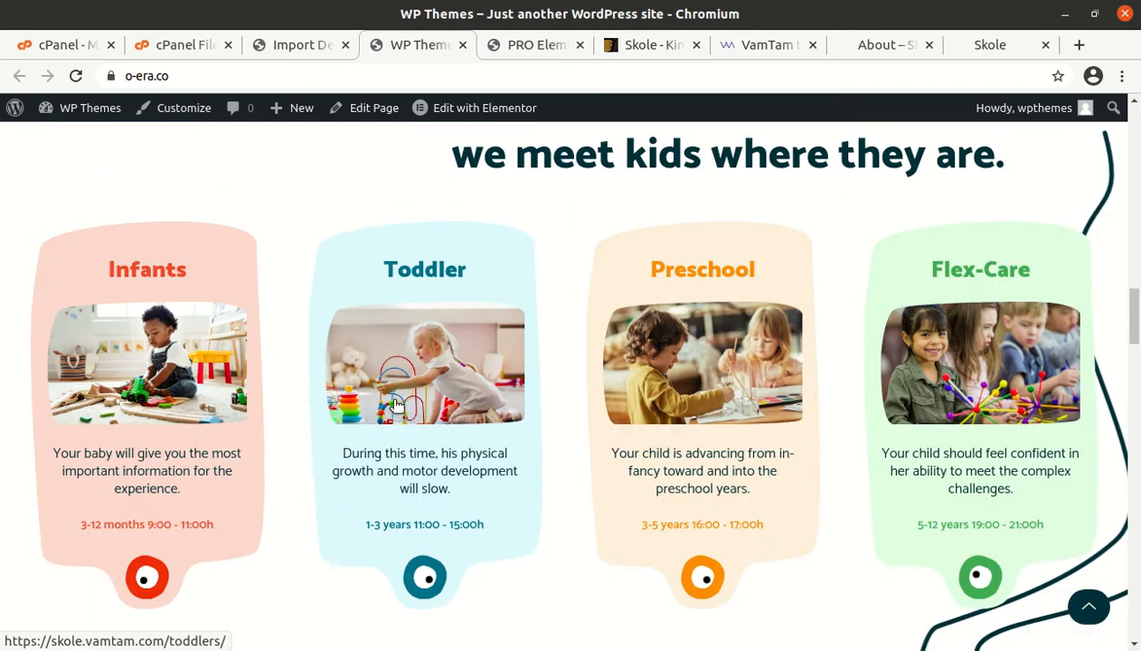
scroll(396, 406, "down", 10)
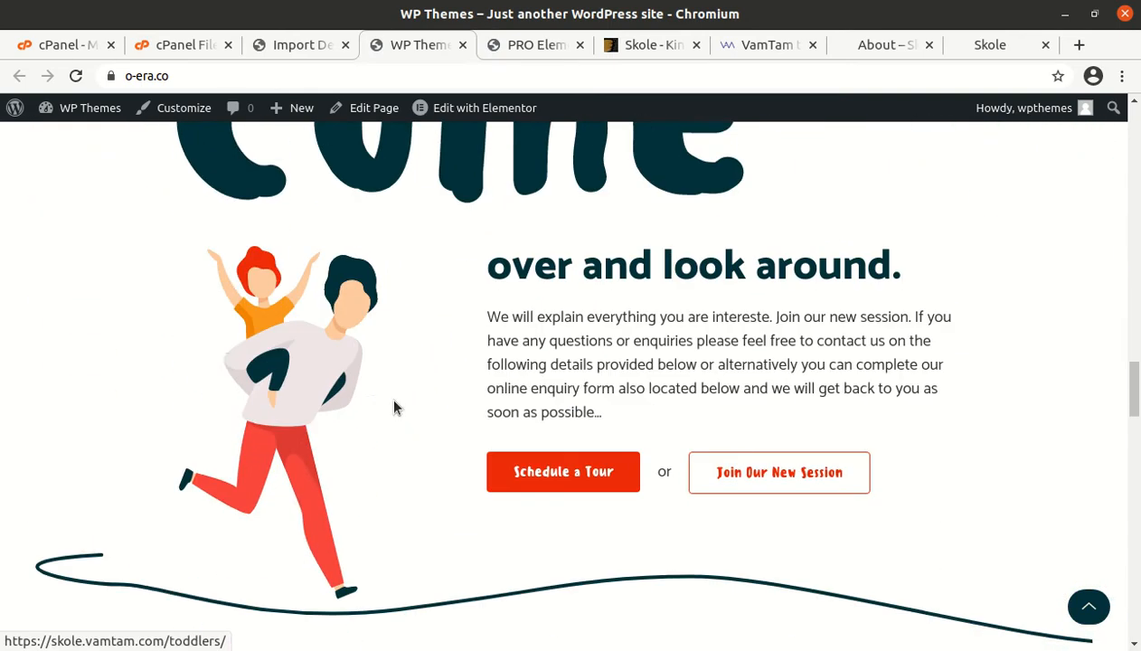
scroll(393, 405, "down", 12)
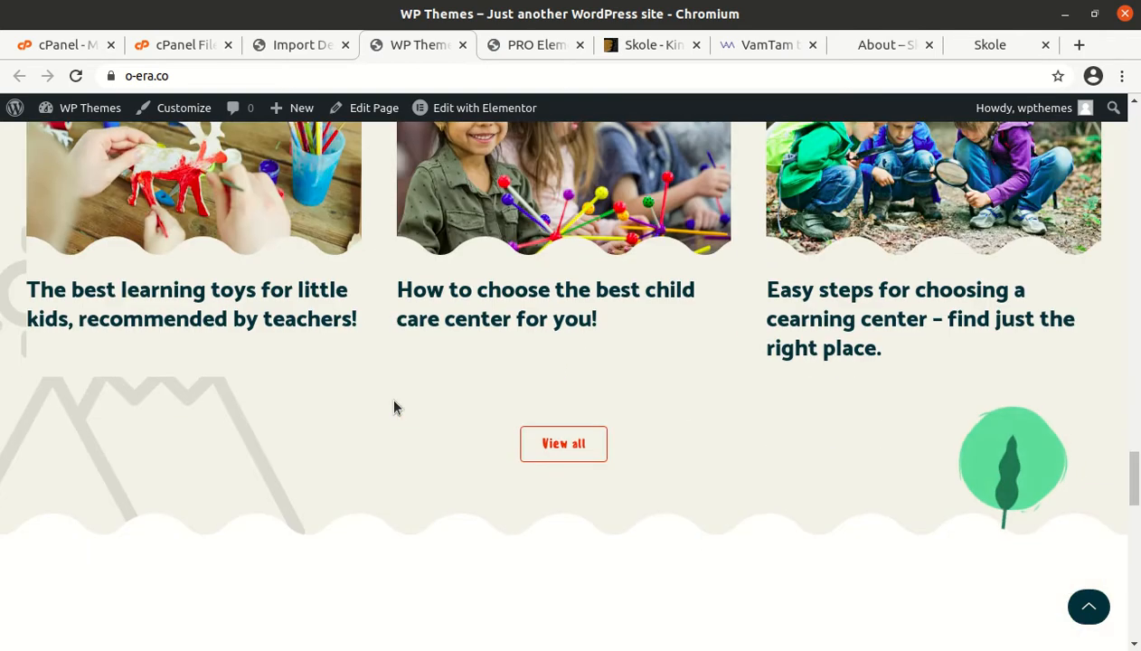
scroll(393, 407, "down", 10)
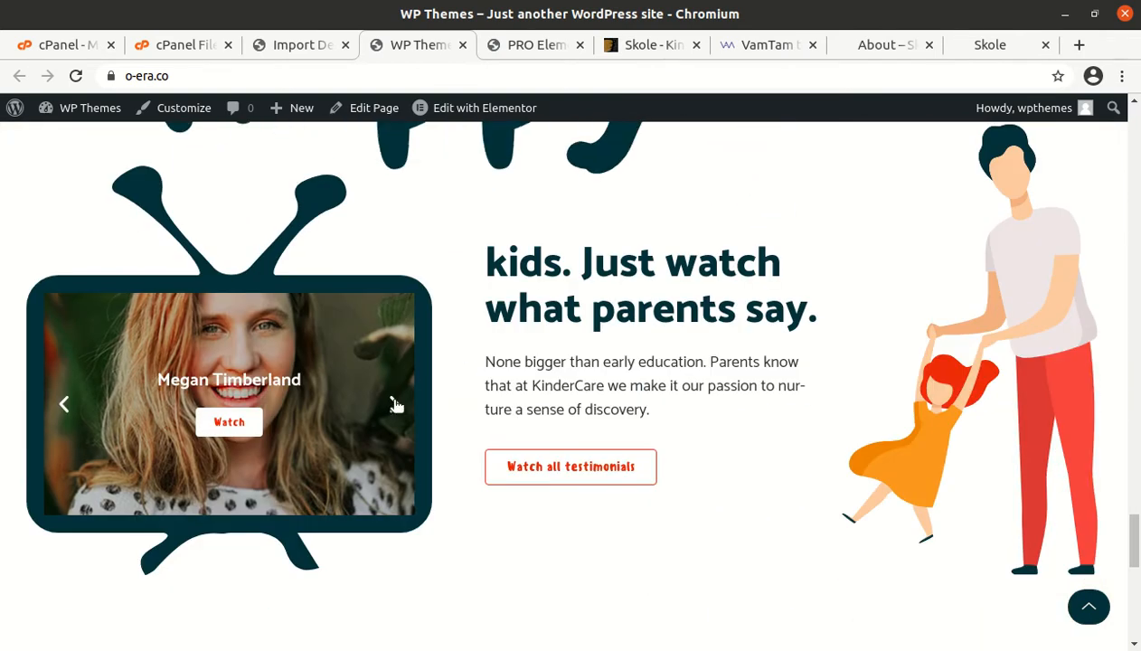
scroll(393, 407, "up", 20)
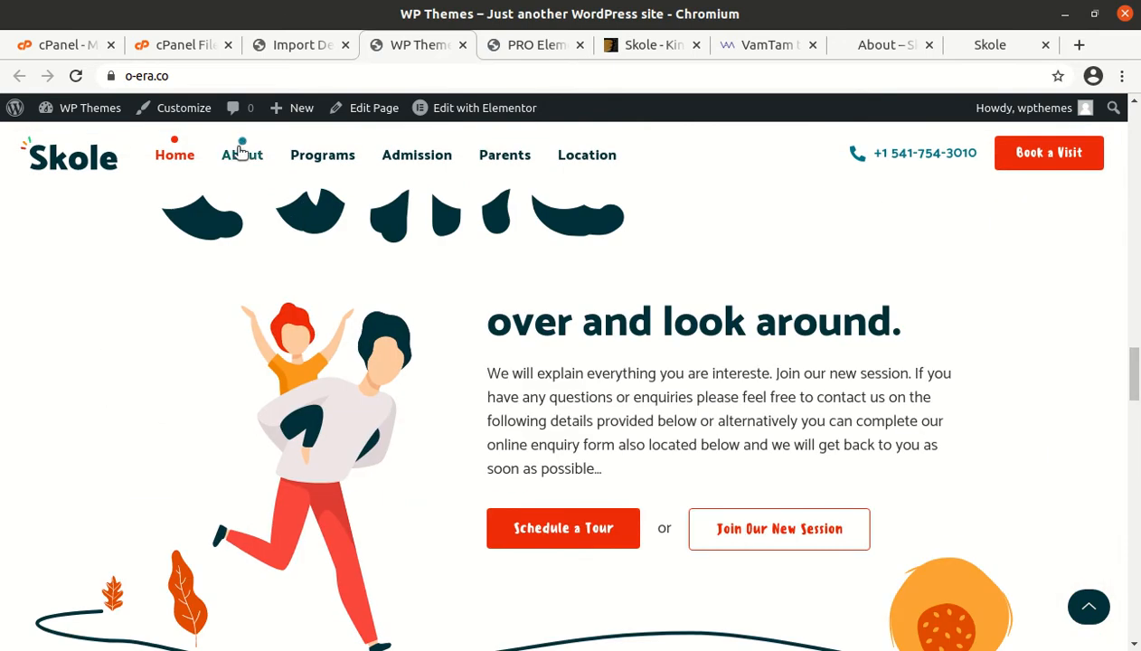
Open the imported site's About page, followed by its Admissions page, and examine the admissions key dates and education section.
mouse_move(241, 157)
left_click(254, 207)
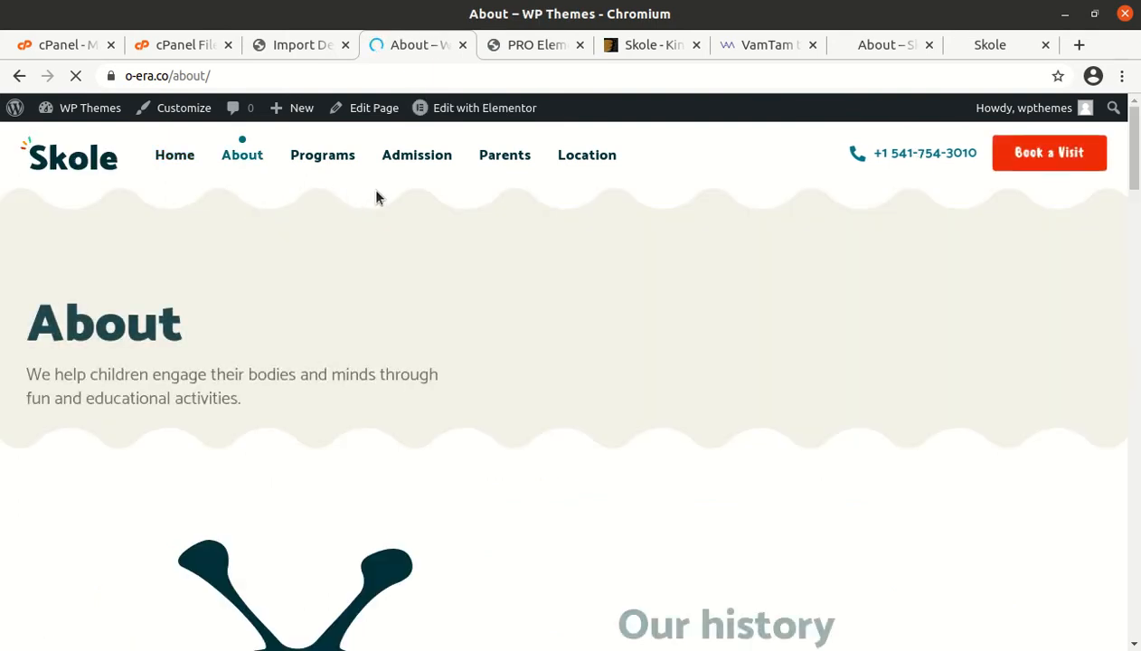
mouse_move(427, 158)
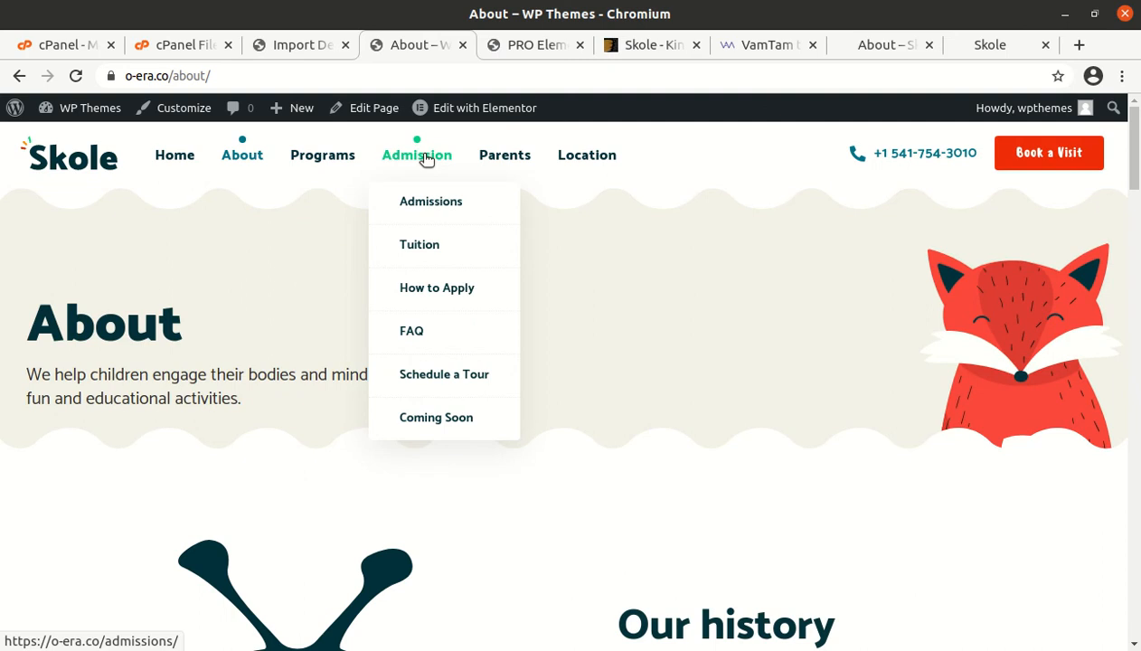
left_click(424, 200)
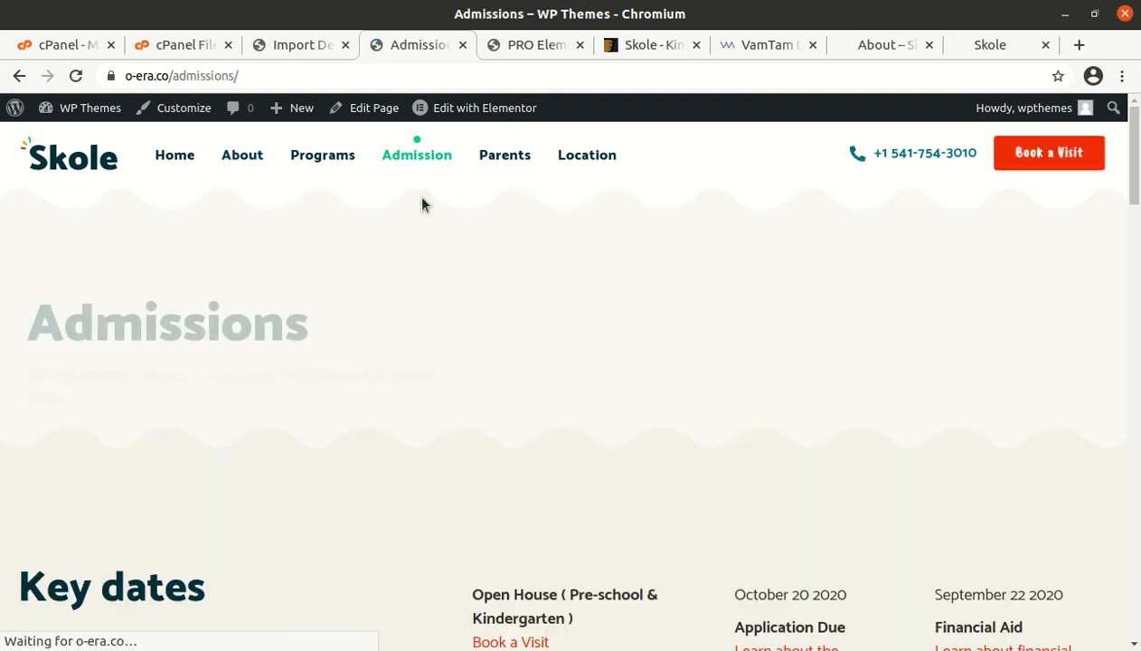
scroll(391, 349, "down", 10)
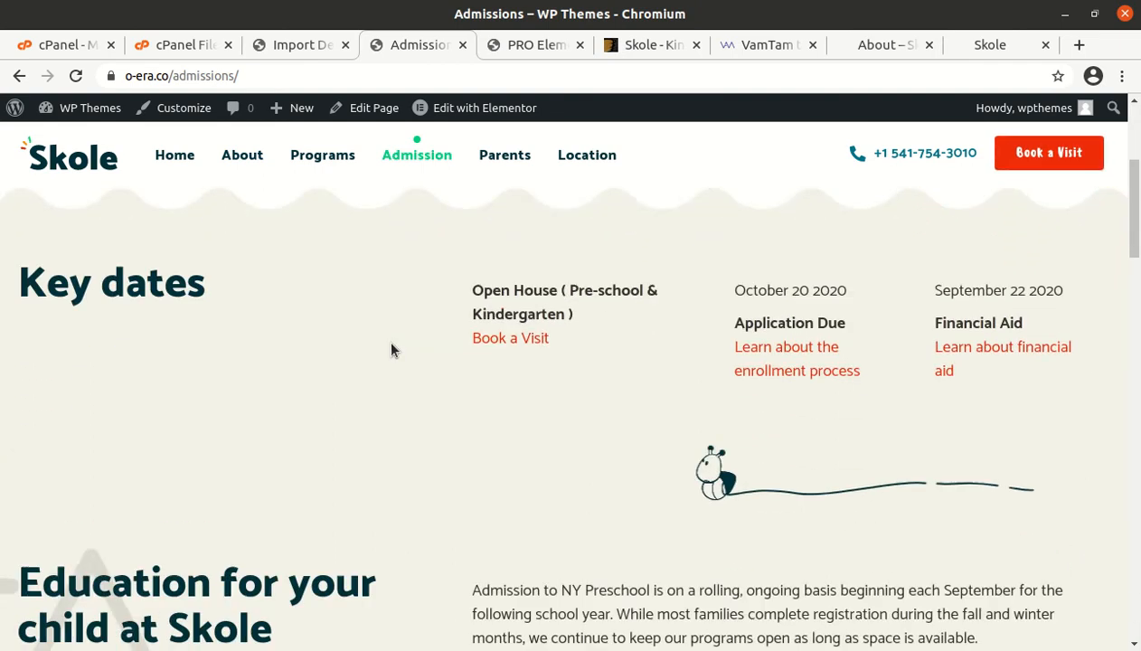
scroll(392, 349, "down", 3)
scroll(392, 349, "up", 13)
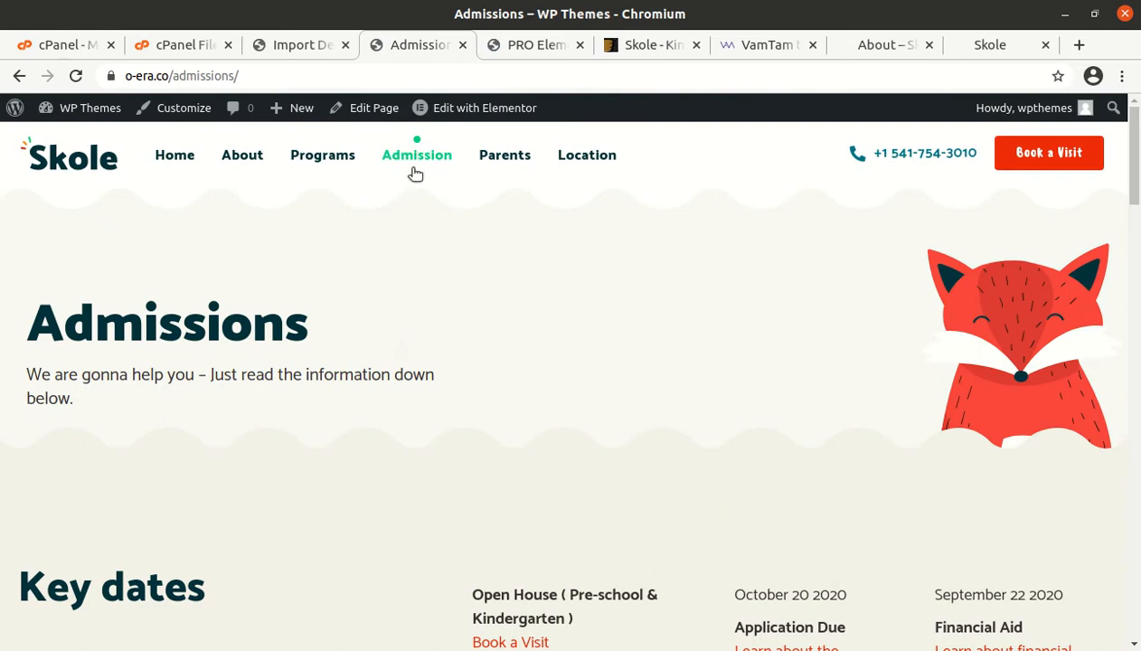
Open the Tuition page and look over its yearly pricing cards for the different programs.
mouse_move(420, 149)
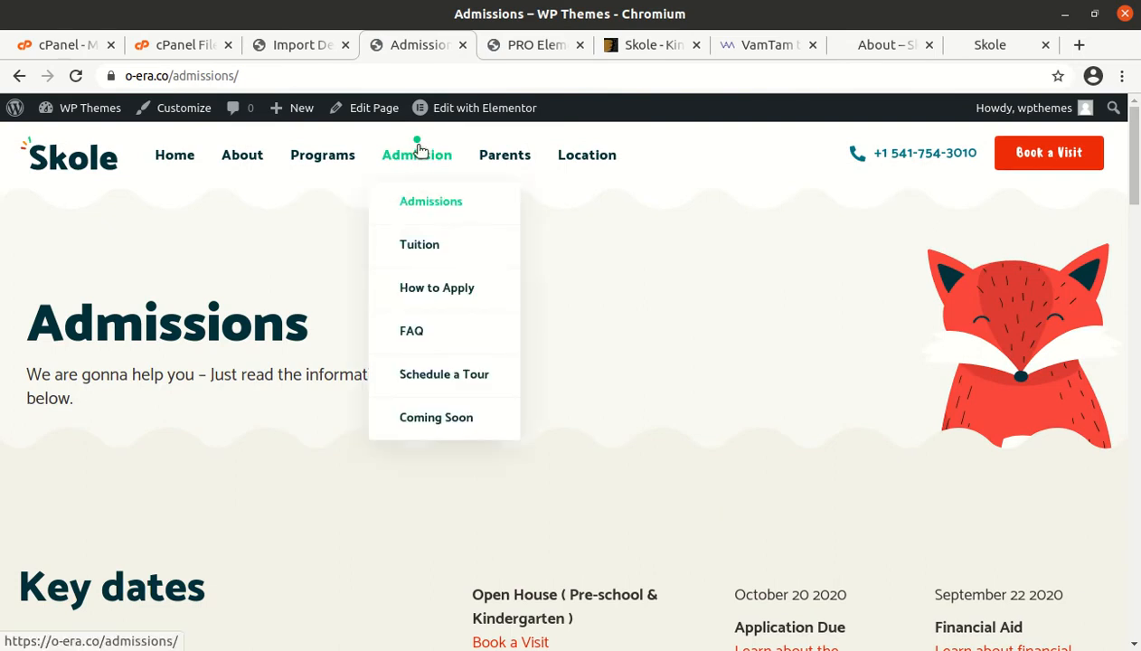
left_click(417, 252)
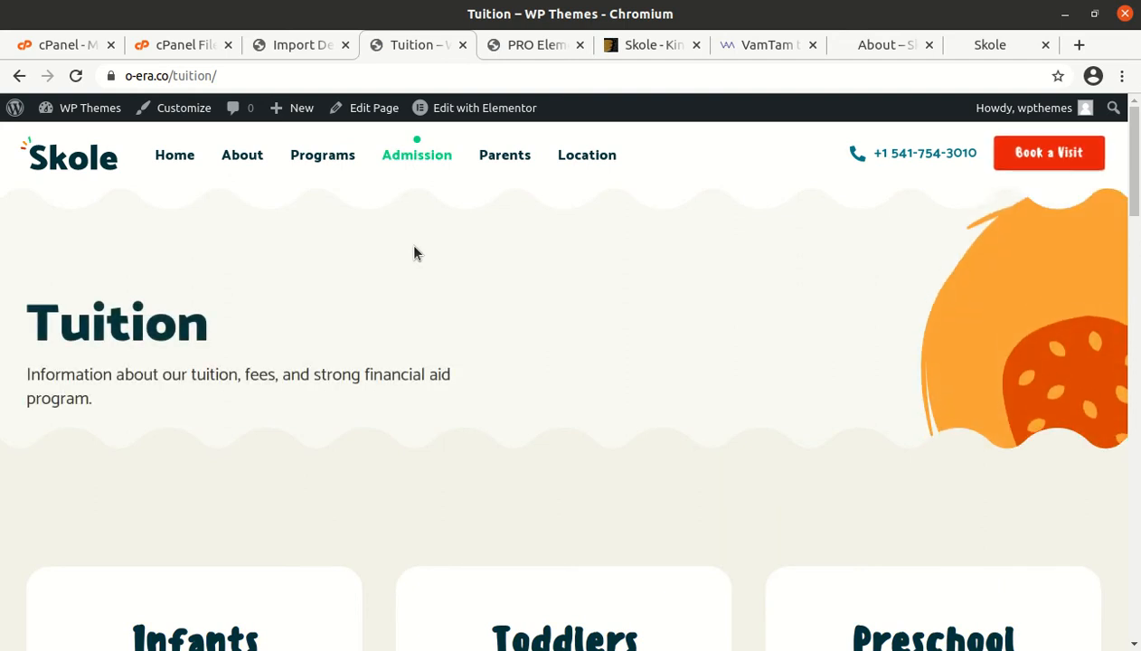
scroll(414, 253, "down", 6)
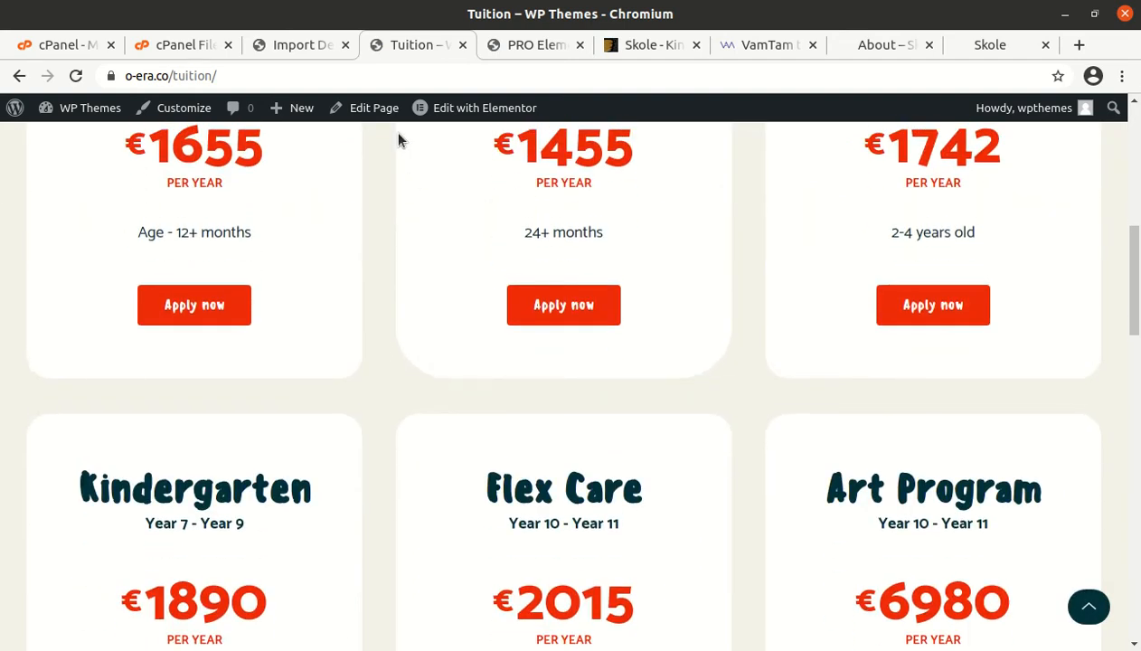
scroll(369, 222, "up", 6)
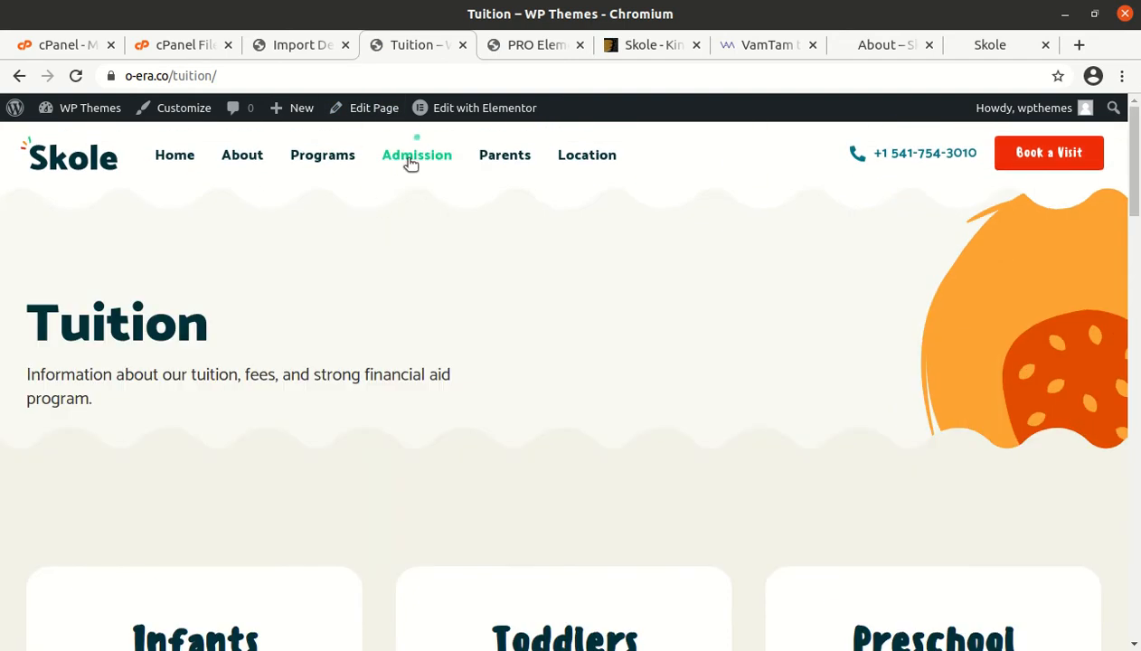
Open the How to Apply page and look through its application steps.
mouse_move(418, 179)
left_click(421, 304)
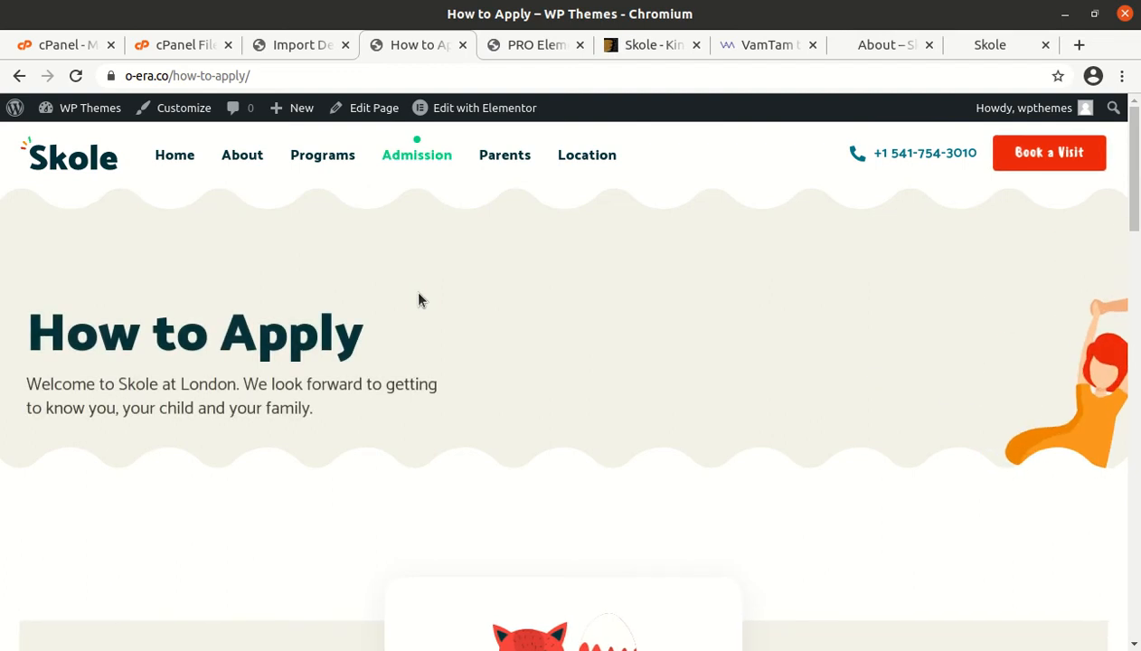
scroll(418, 300, "down", 10)
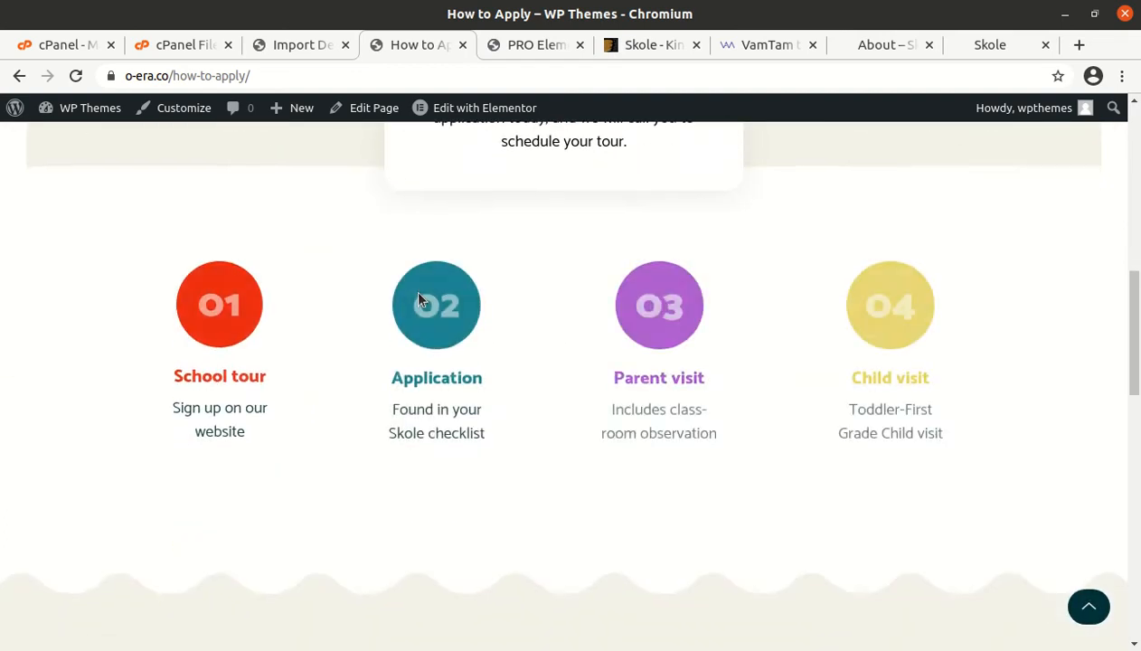
scroll(418, 300, "down", 4)
scroll(417, 301, "up", 12)
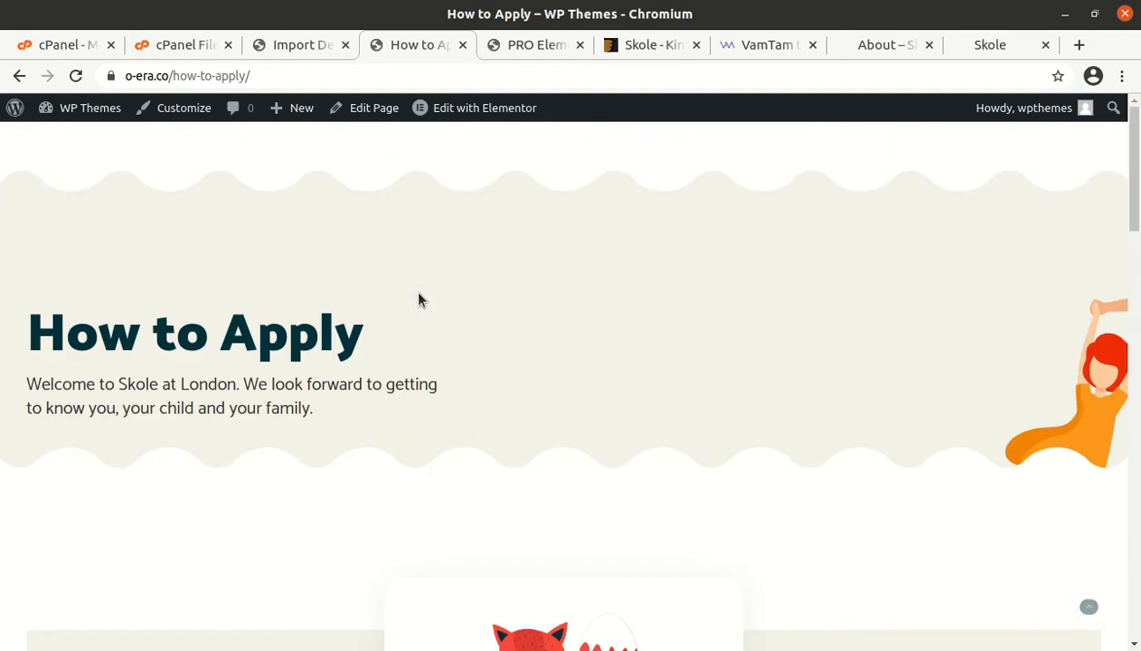
Open the For Our Parents page and look through its information cards, visit form and contact details down to the footer.
mouse_move(522, 158)
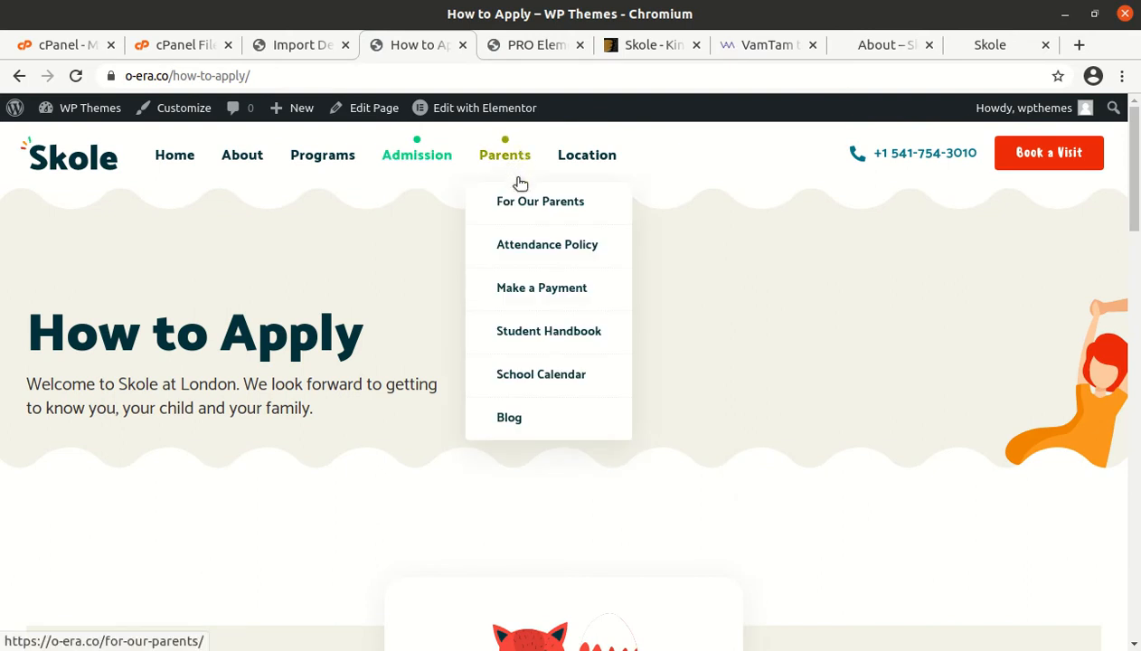
left_click(515, 204)
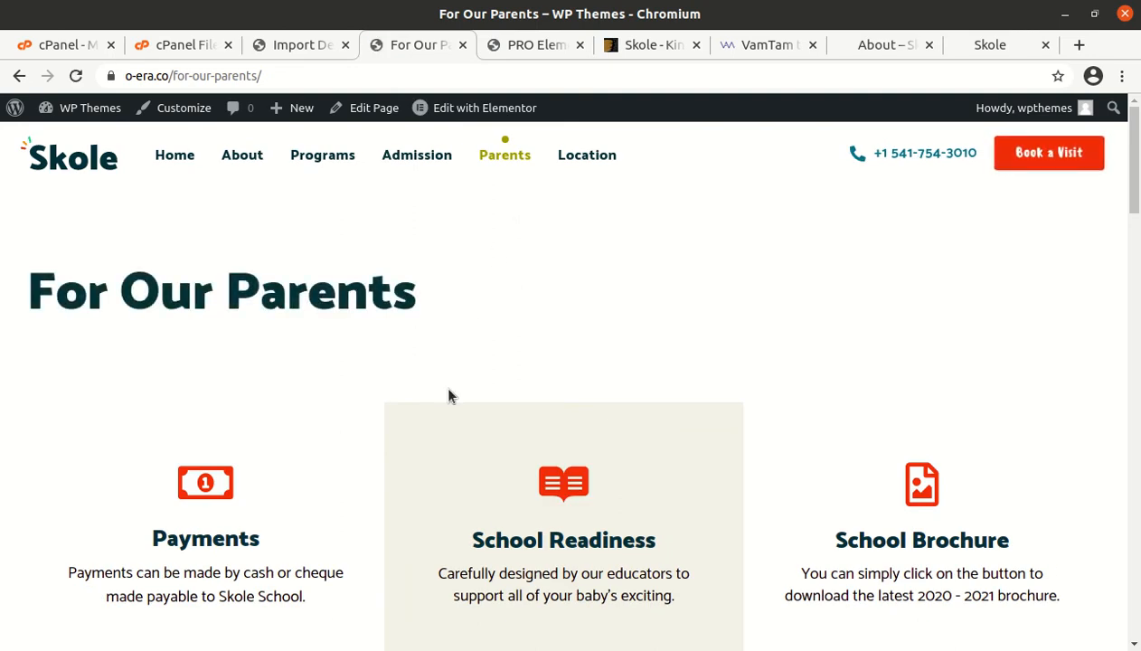
scroll(448, 395, "down", 5)
scroll(448, 395, "down", 7)
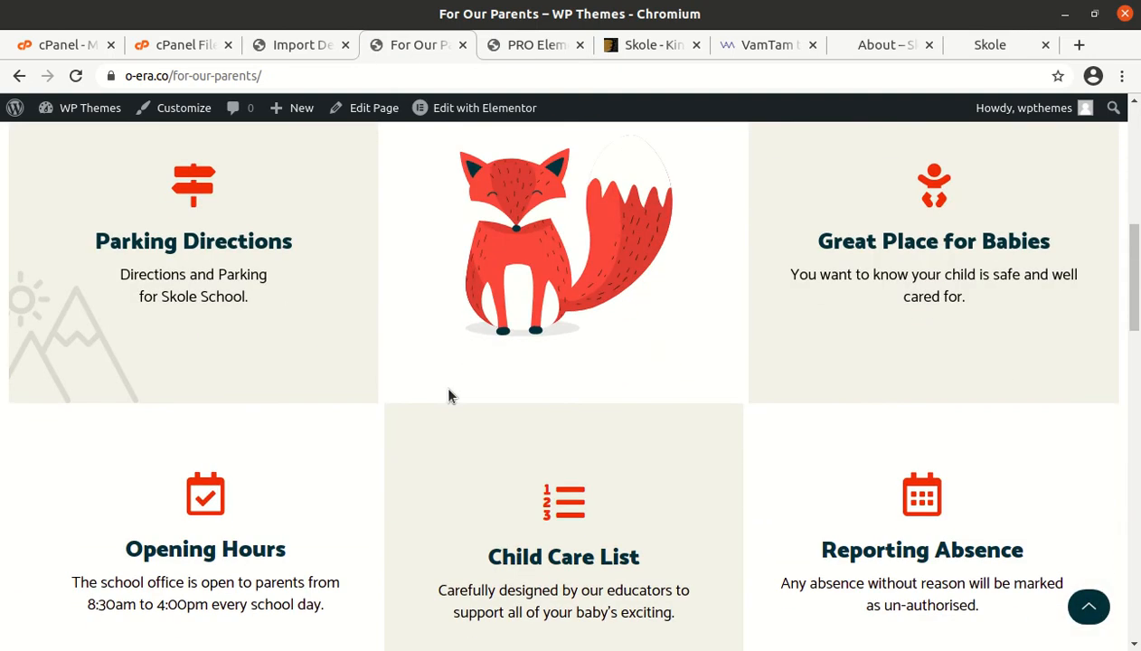
scroll(448, 395, "down", 9)
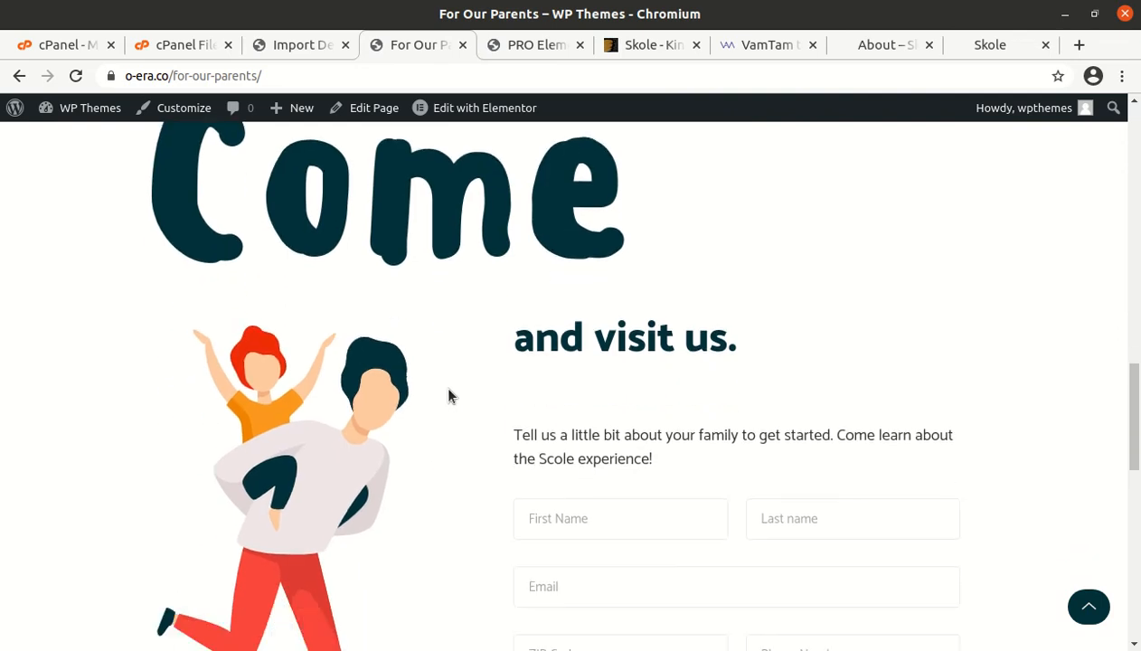
scroll(448, 395, "down", 1)
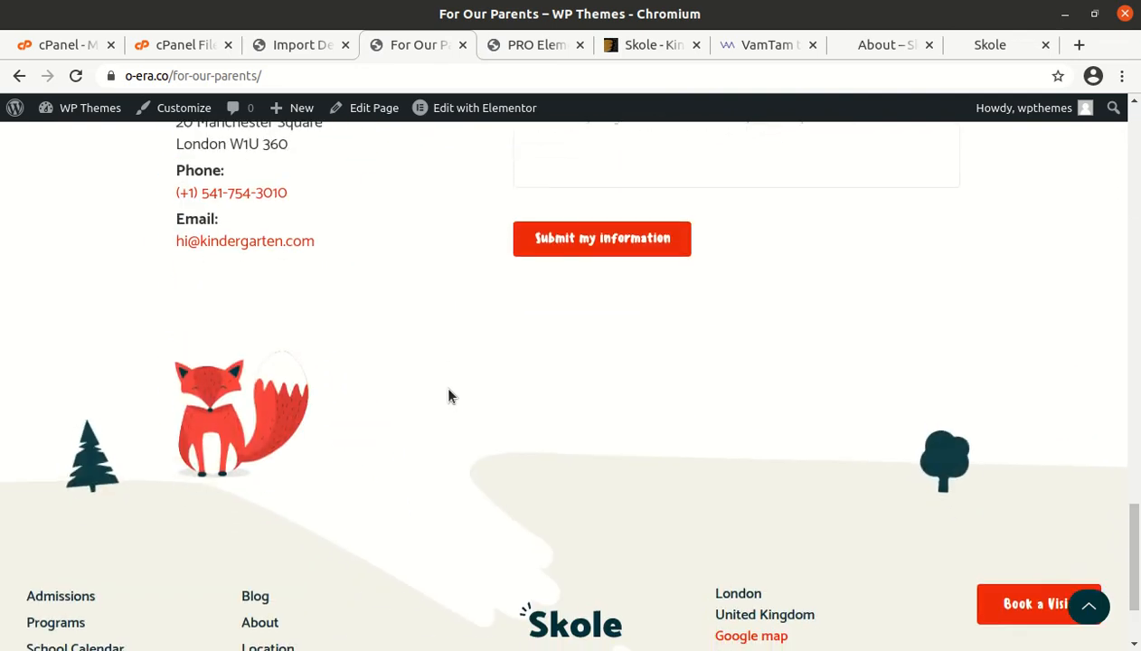
scroll(448, 395, "down", 2)
scroll(448, 395, "up", 15)
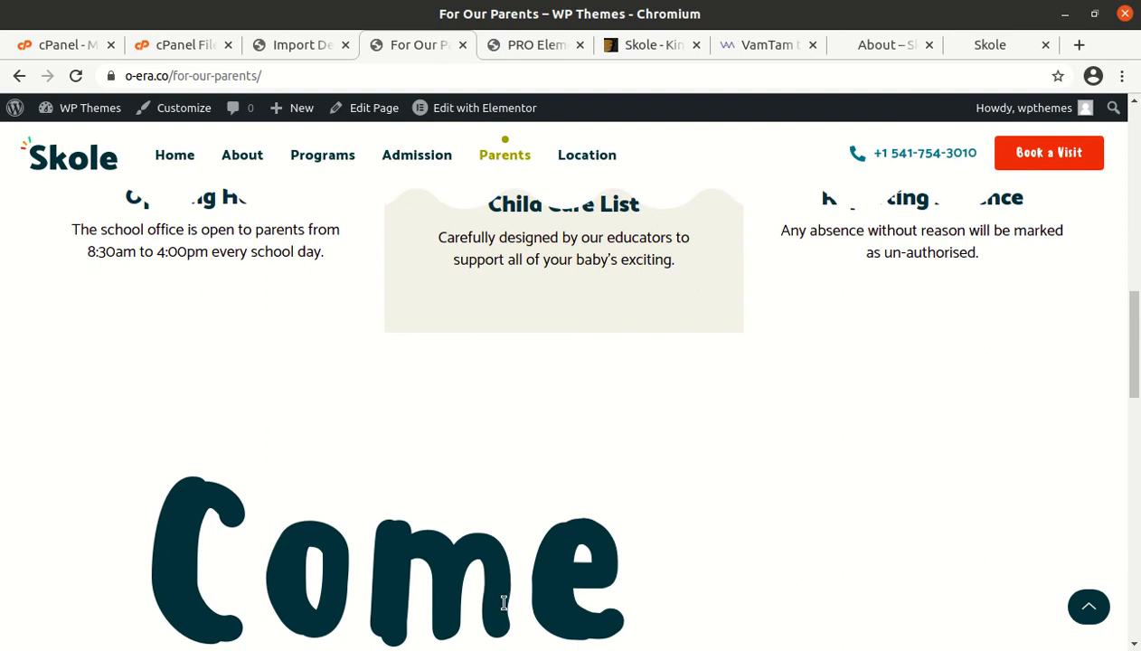
scroll(504, 603, "up", 10)
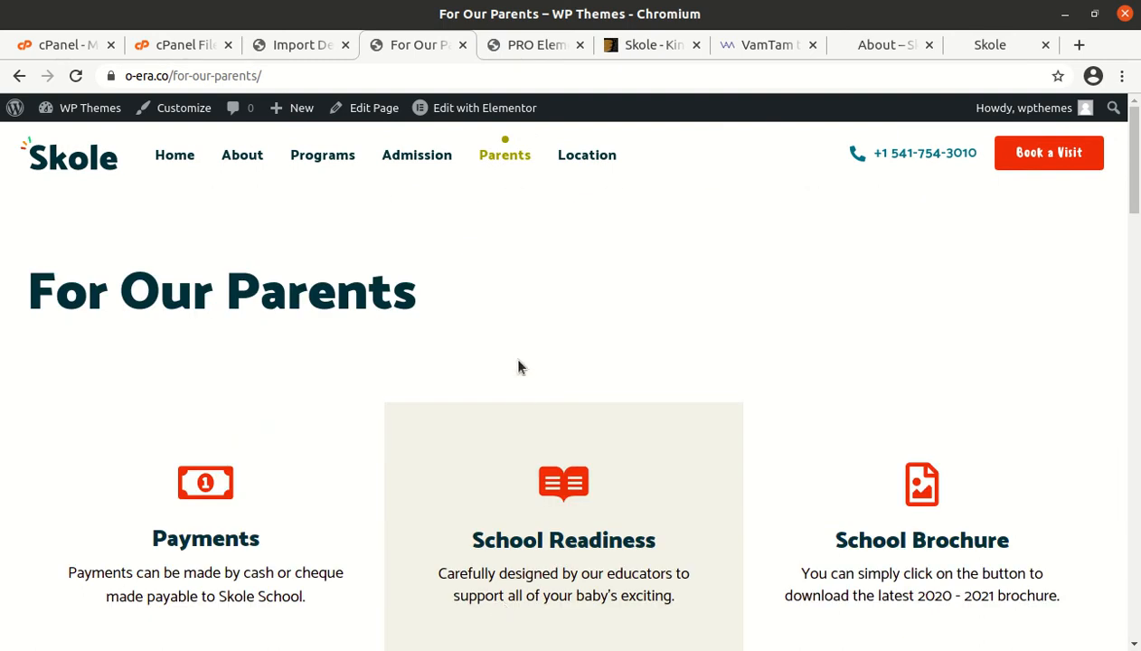
Open the Location page and check its map and tour scheduling form.
left_click(590, 161)
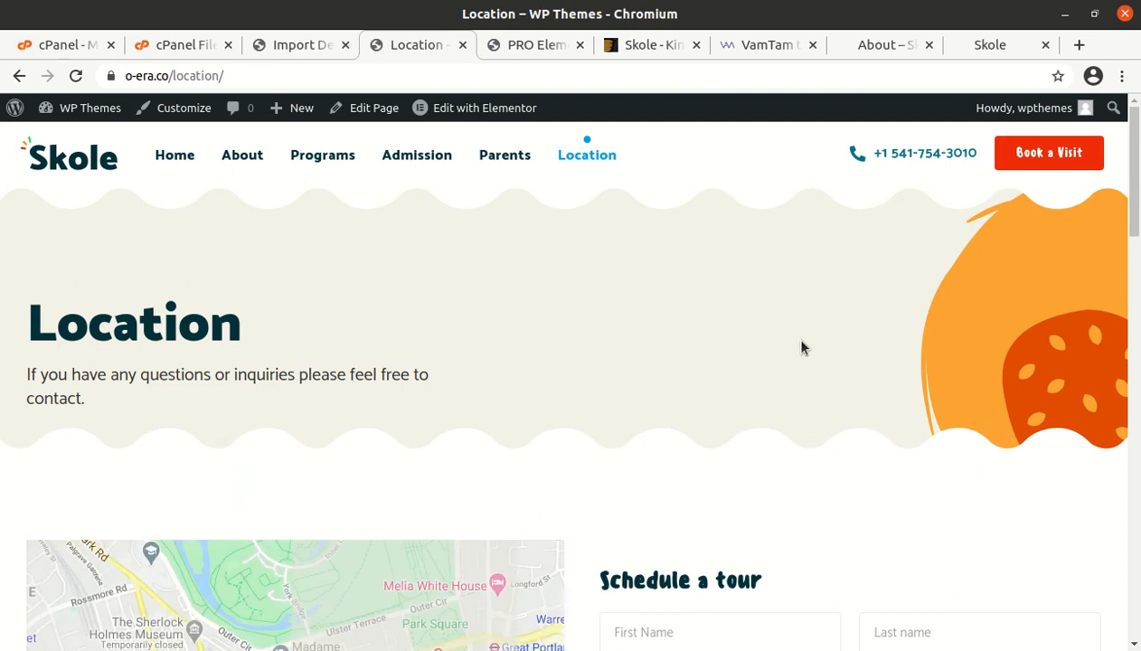
scroll(806, 346, "down", 3)
scroll(802, 344, "up", 3)
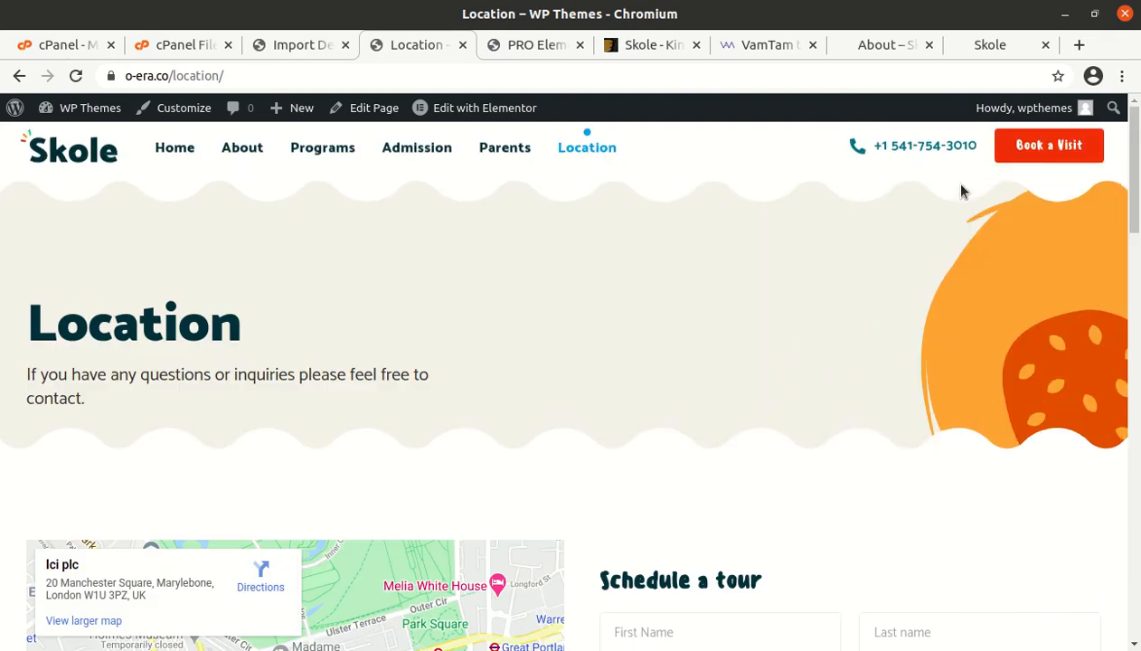
Open the Book a Visit page and look through its Schedule a Tour form down to the footer.
left_click(1048, 160)
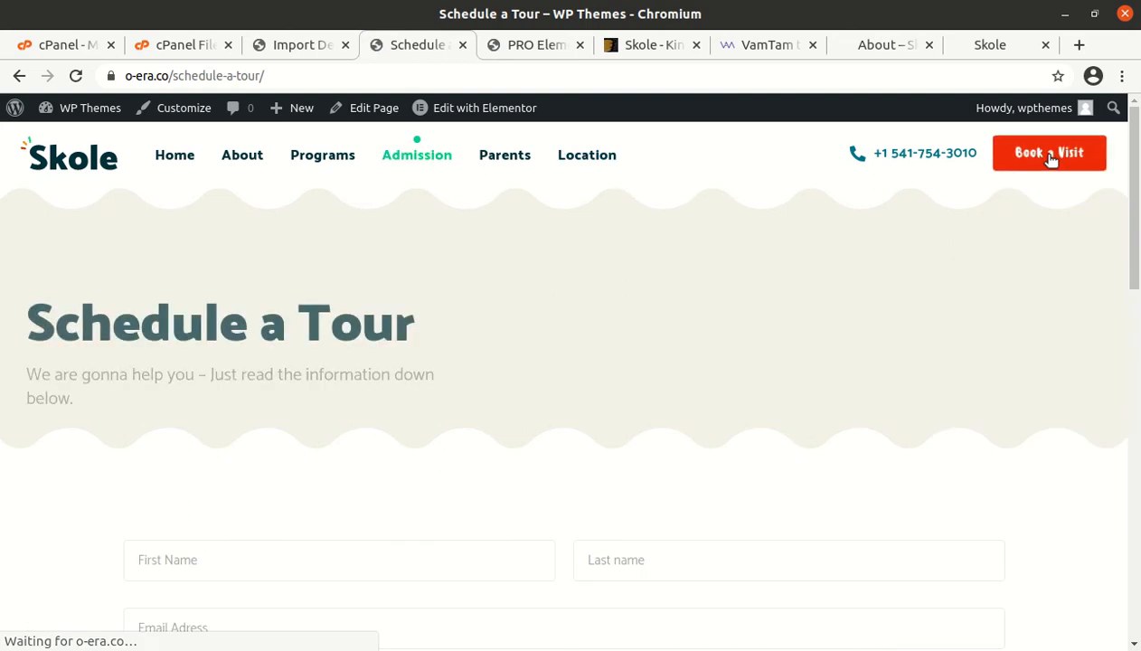
scroll(849, 247, "down", 5)
scroll(847, 267, "down", 4)
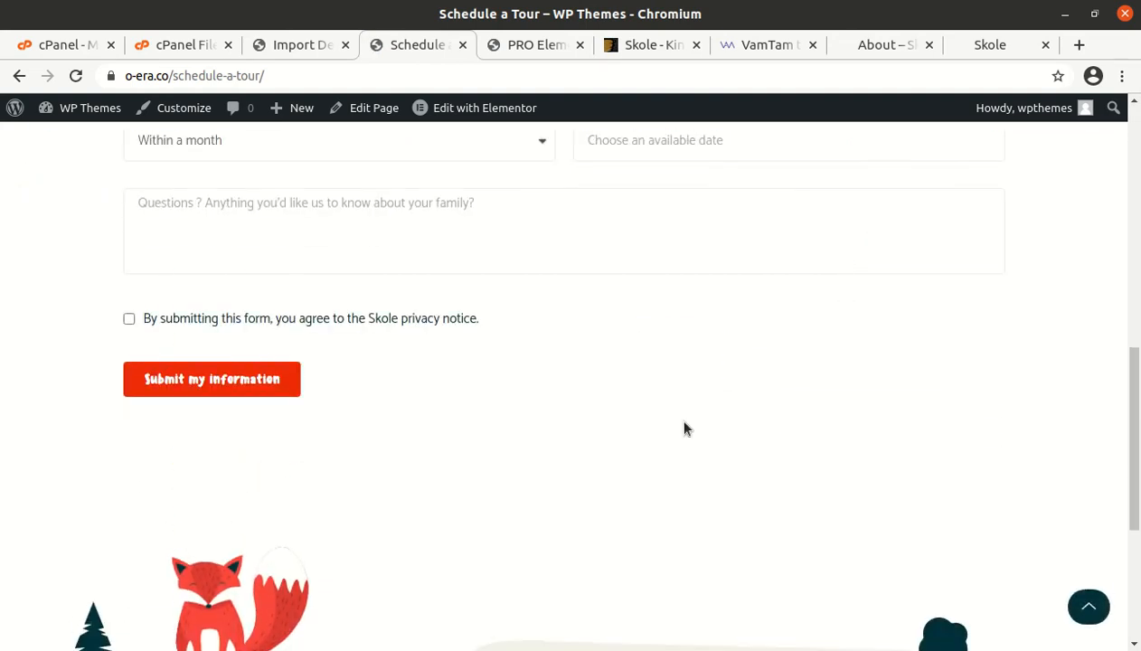
scroll(745, 630, "down", 4)
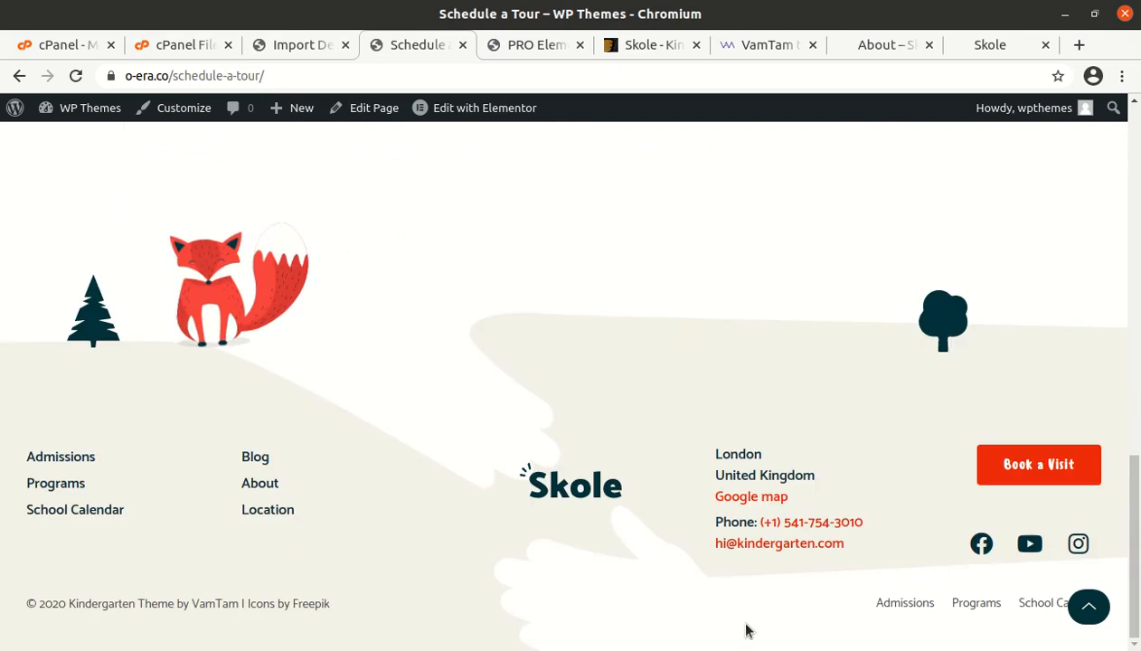
Return to the site's home page and open the alternative Home 2 page.
scroll(746, 631, "up", 2)
scroll(746, 630, "up", 15)
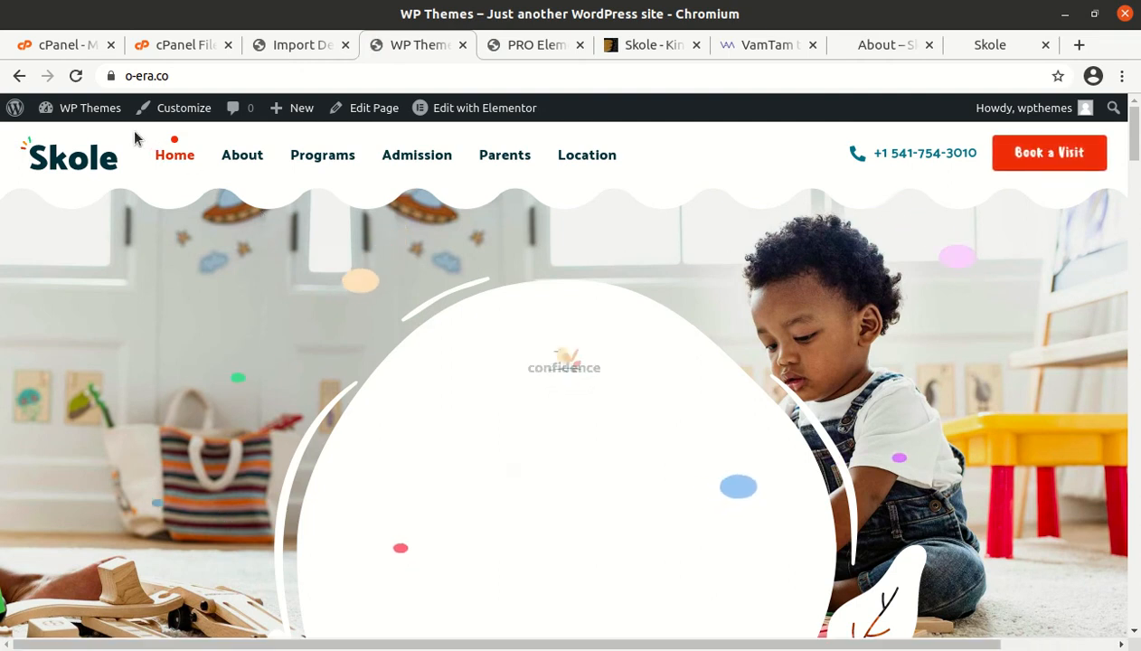
mouse_move(175, 156)
left_click(187, 252)
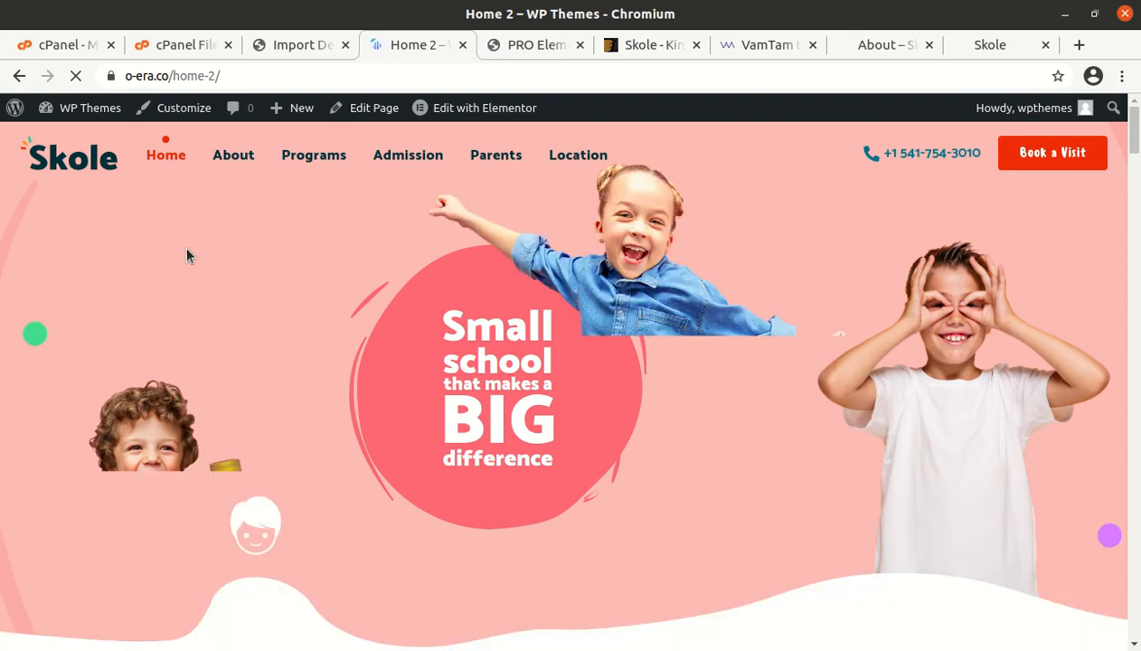
Return from the Home 2 page to the WordPress admin area and open the VamTam theme dashboard.
scroll(187, 256, "down", 8)
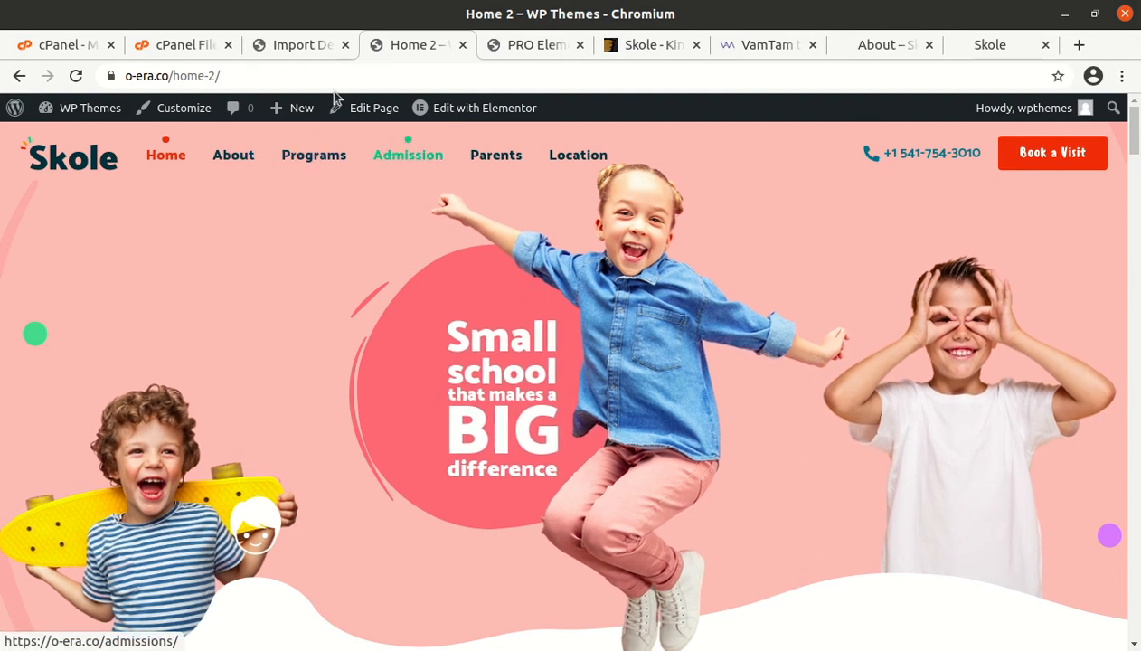
left_click(300, 47)
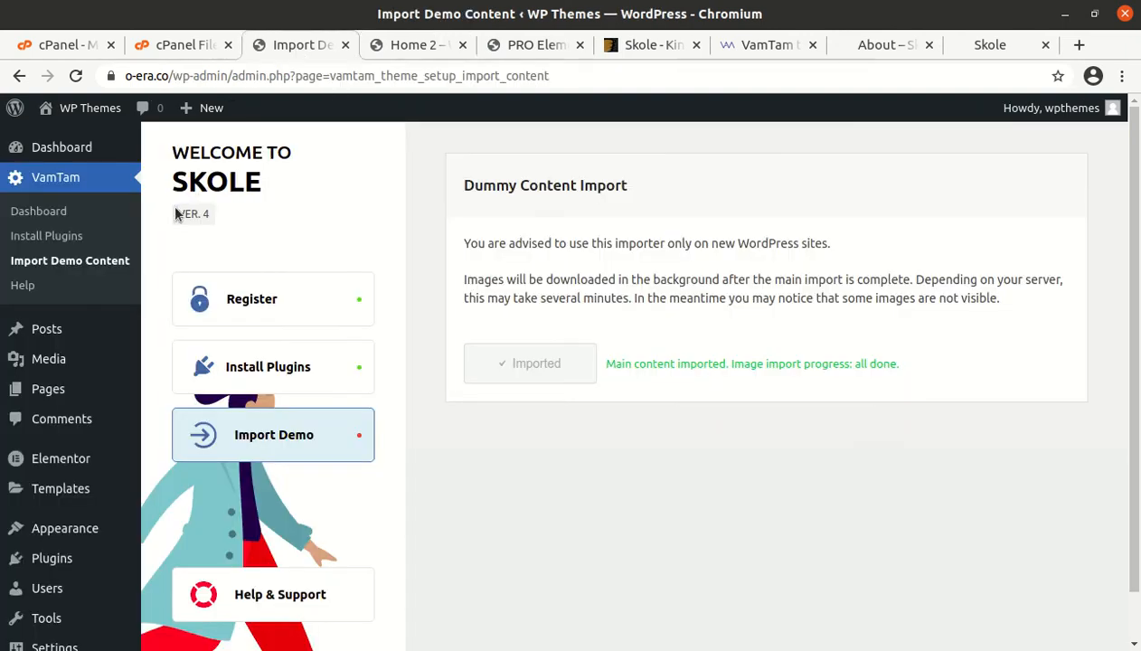
mouse_move(91, 344)
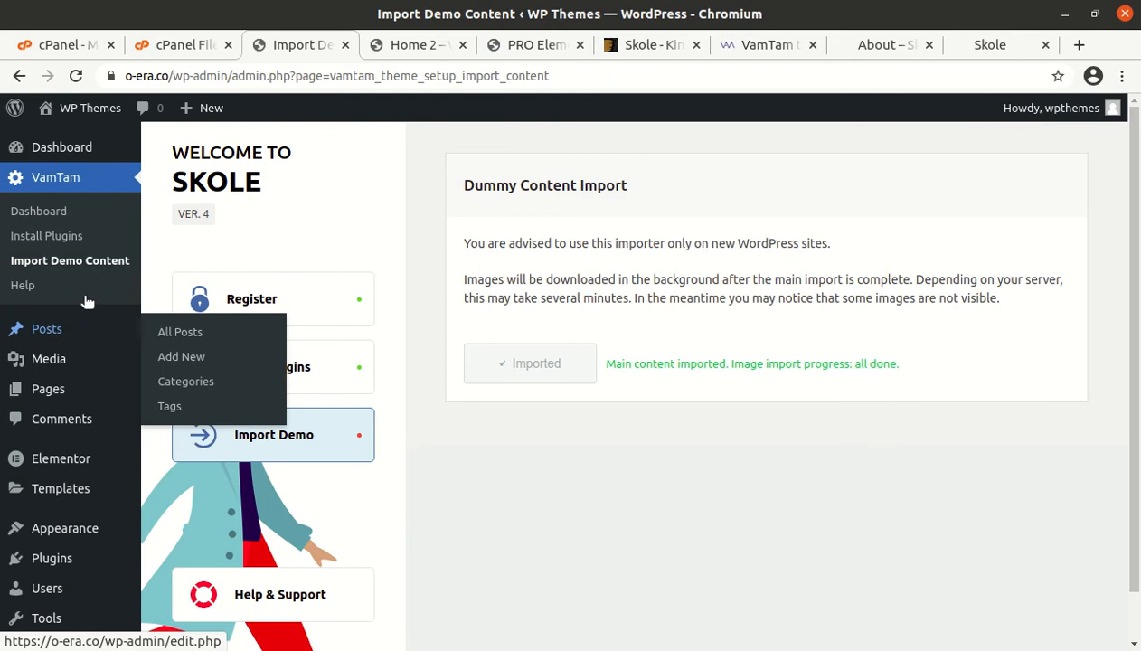
left_click(56, 154)
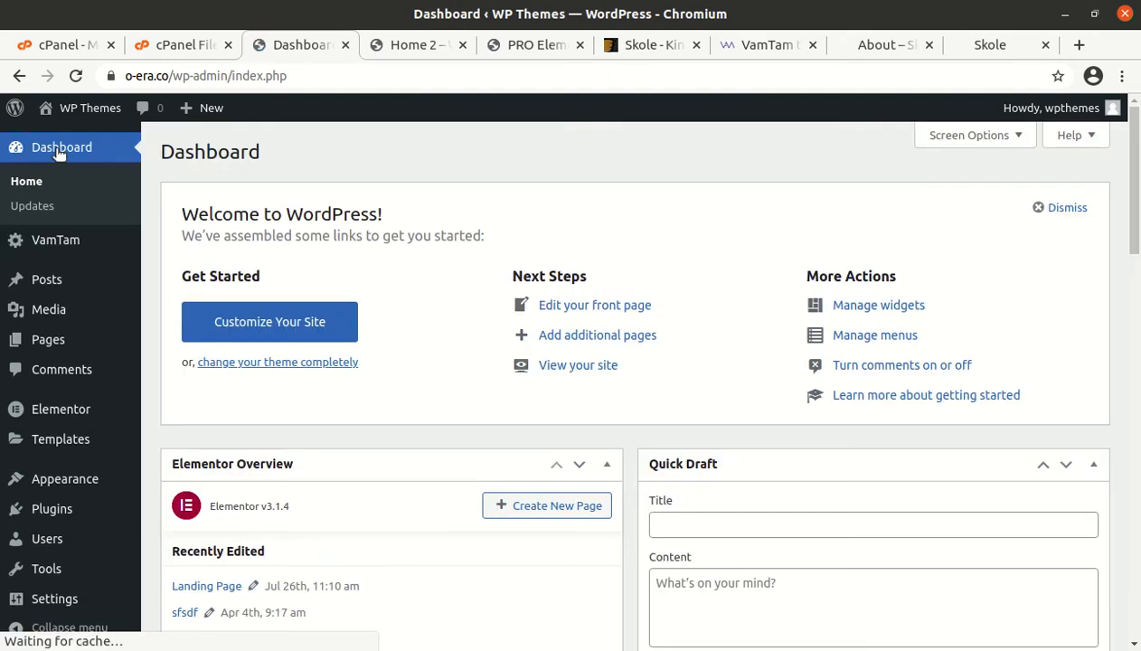
mouse_move(57, 243)
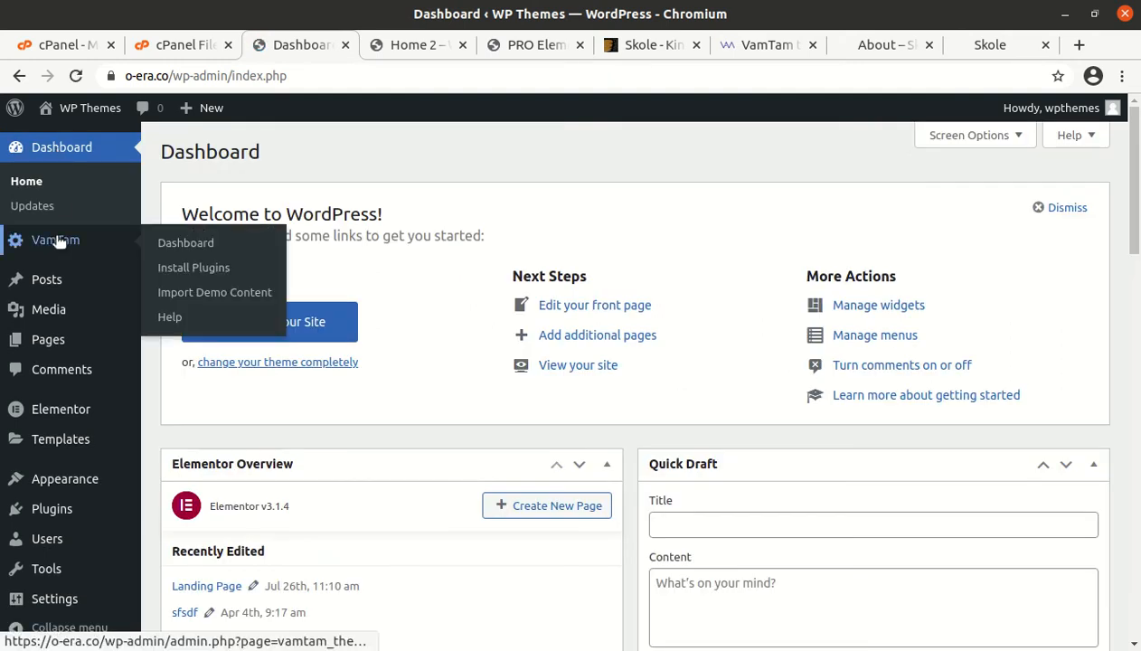
left_click(188, 248)
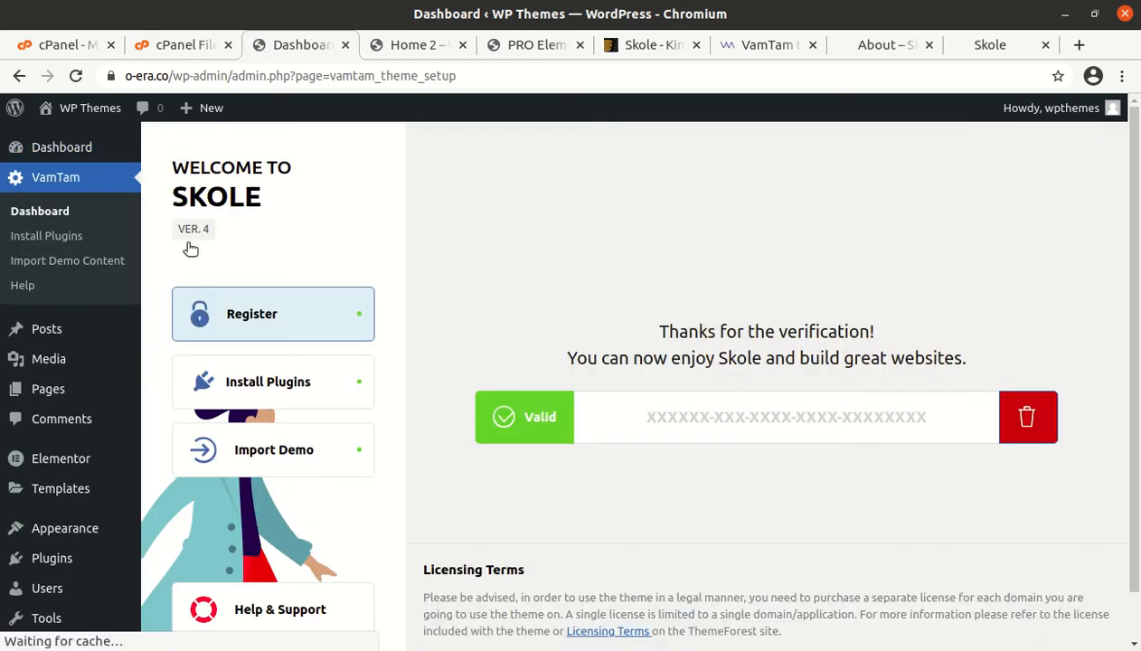
Open the WordPress Customizer for the active Skole theme.
scroll(212, 368, "down", 1)
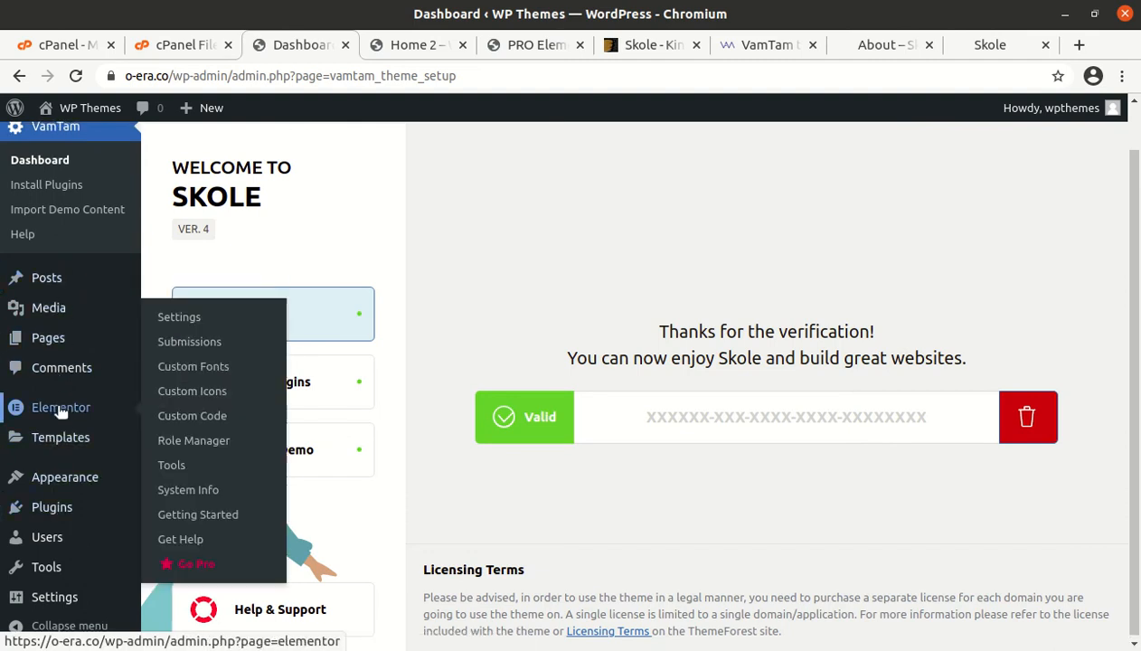
mouse_move(61, 480)
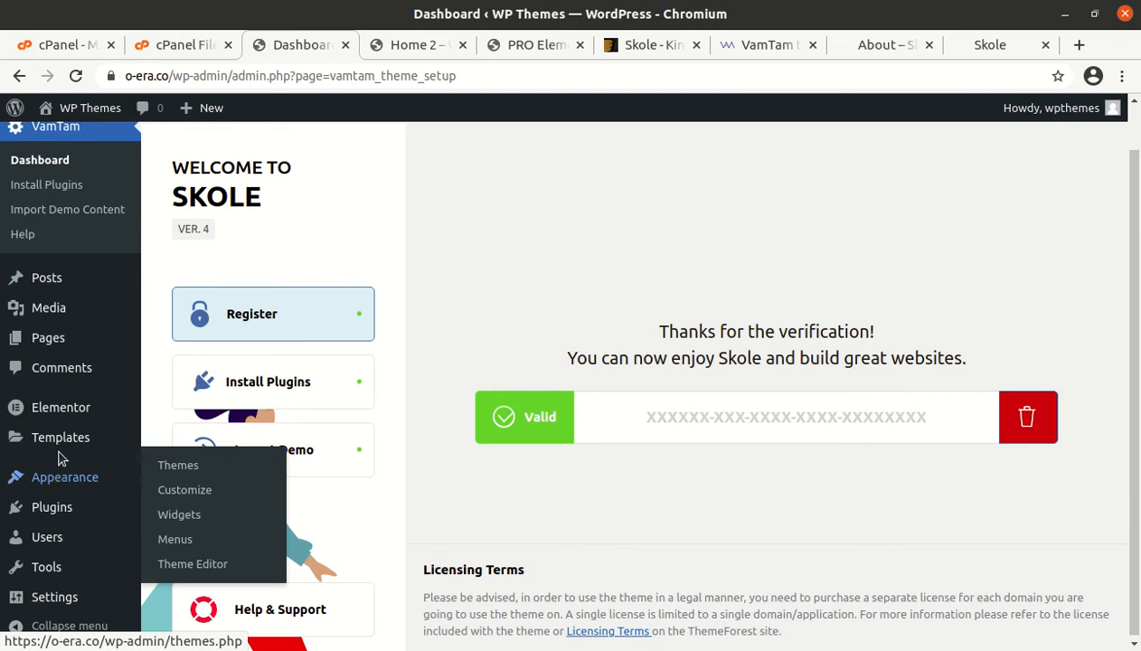
mouse_move(65, 403)
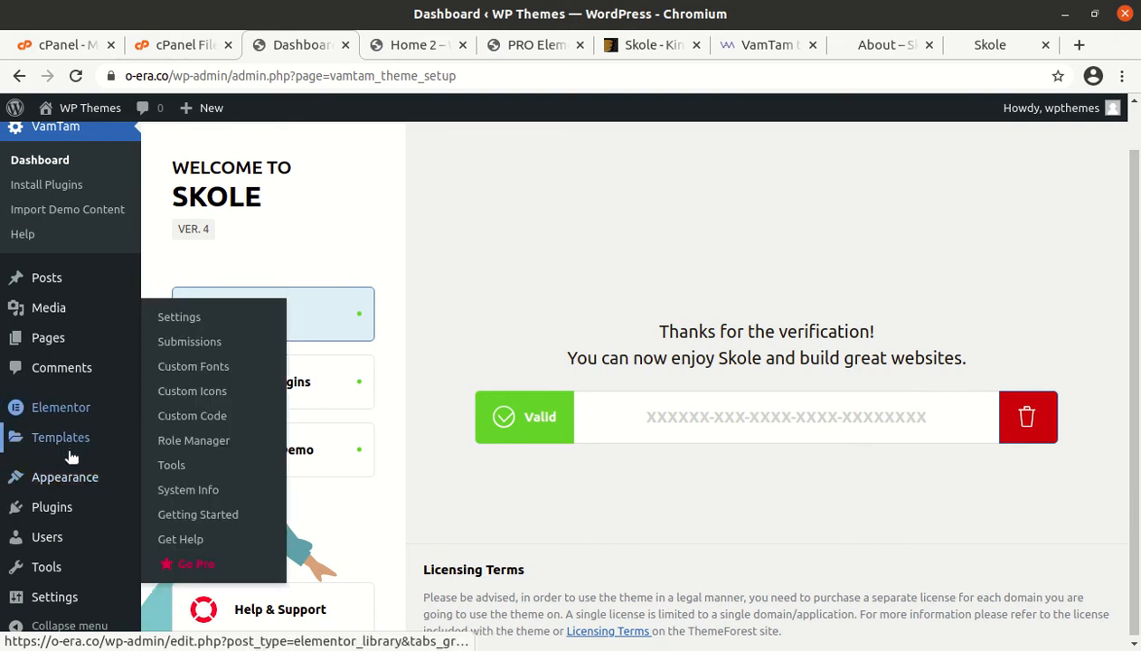
mouse_move(70, 454)
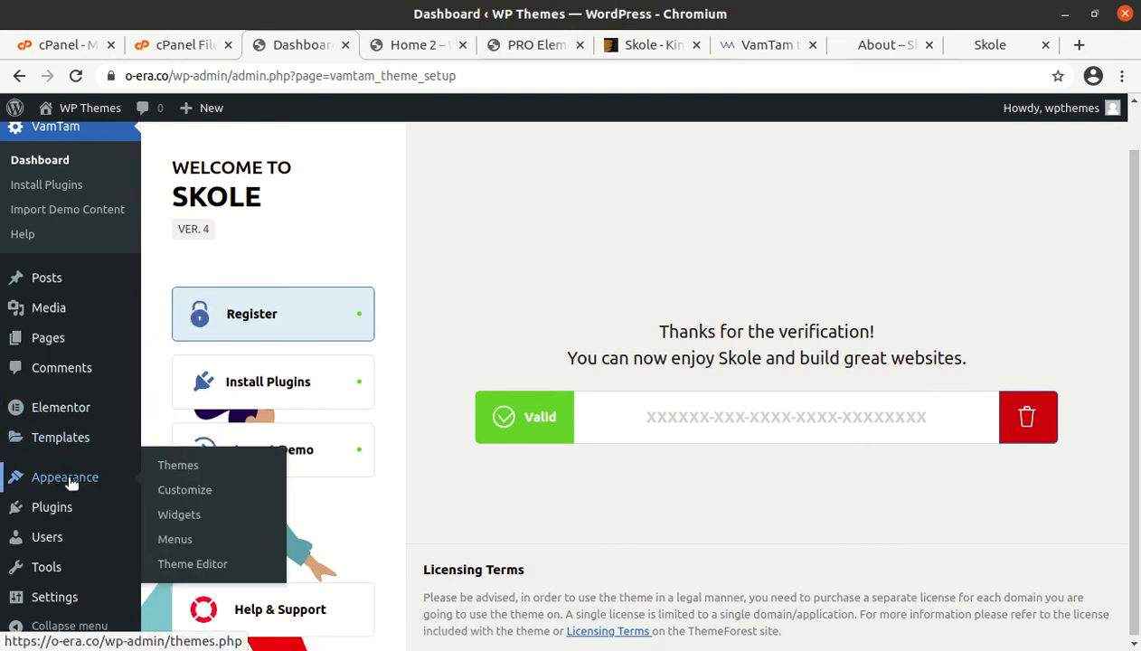
left_click(176, 497)
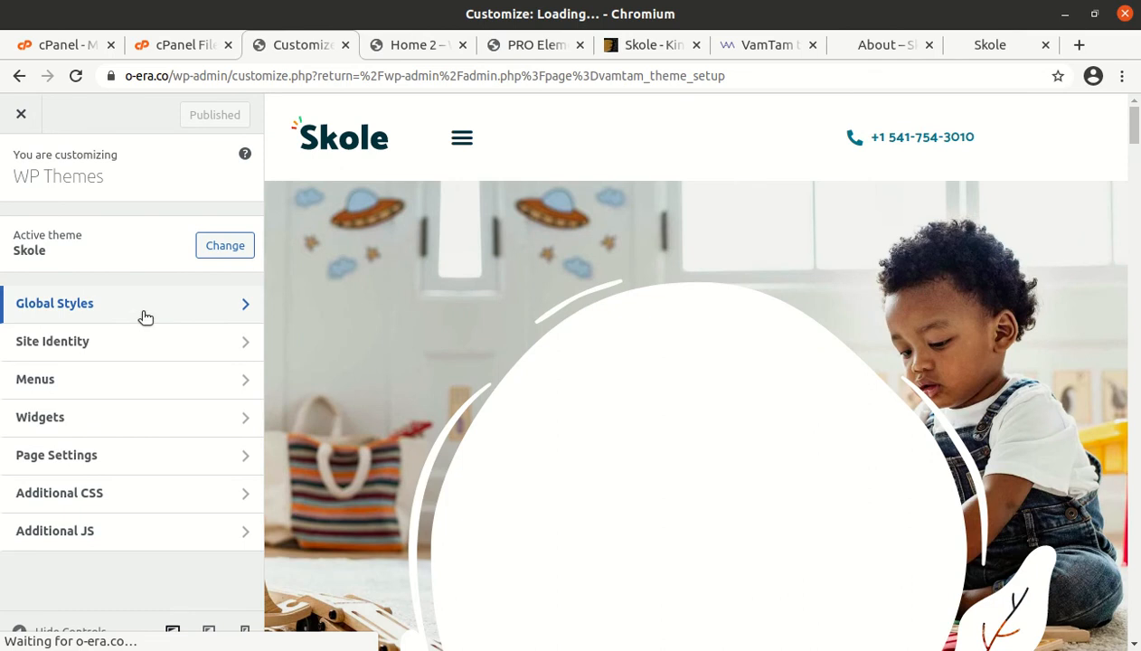
Review the Global Styles notice and the Site Identity options for logo, site title, tagline and icon.
left_click(145, 317)
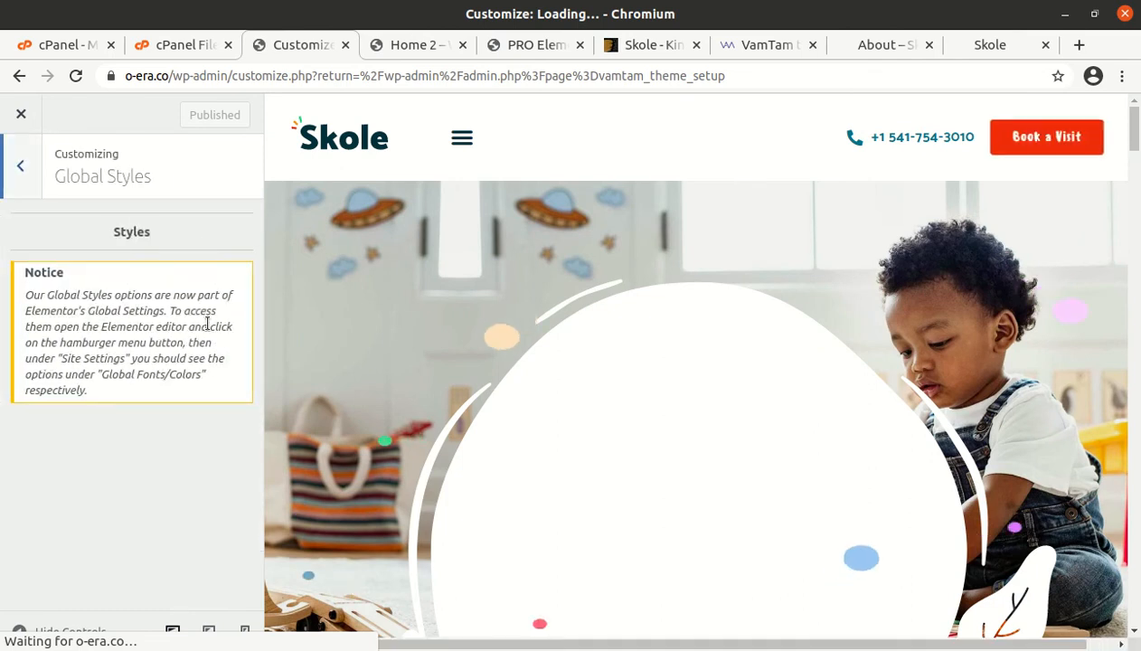
left_click(28, 171)
left_click(105, 354)
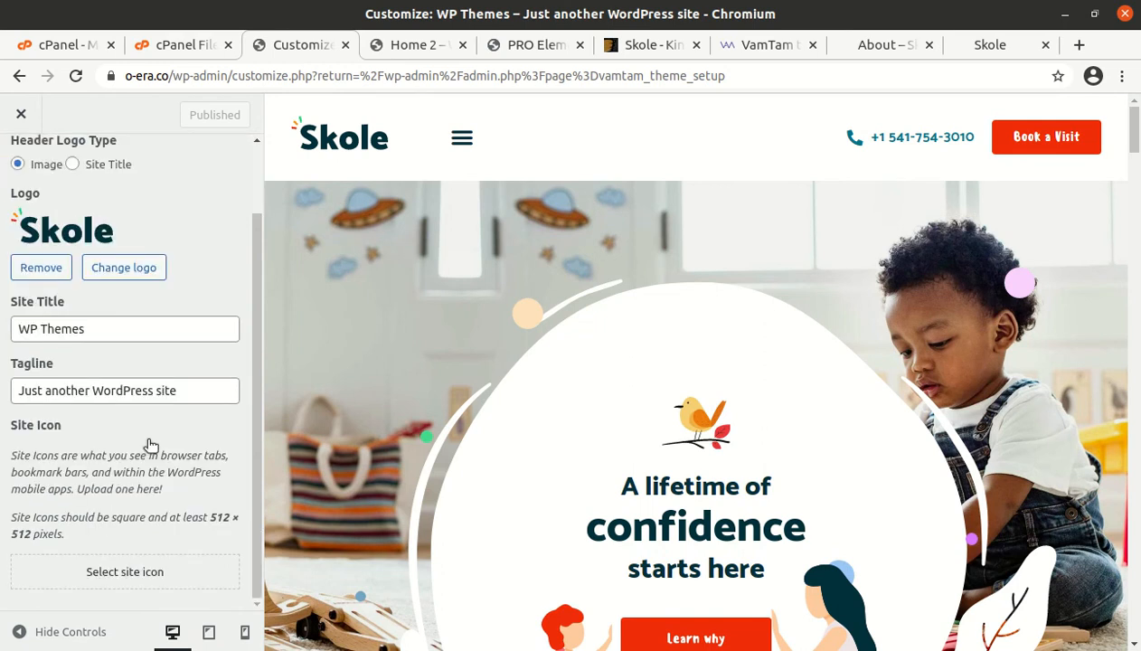
left_click(20, 165)
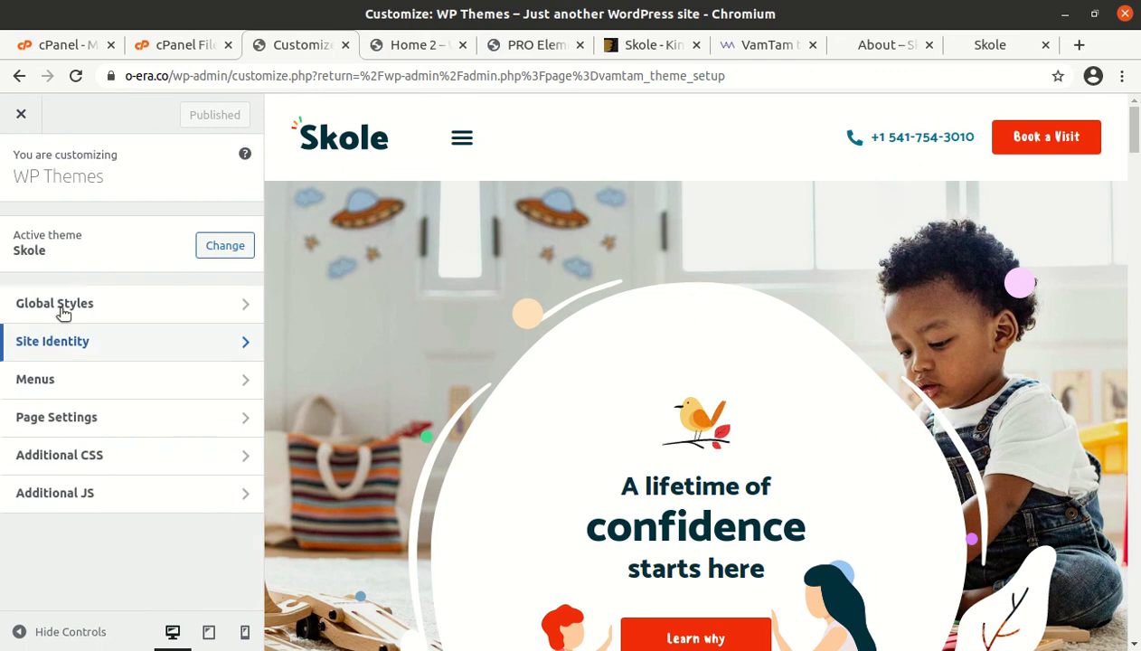
Review the site's menus in the Customizer, including the items of the Footer 1 menu.
left_click(82, 385)
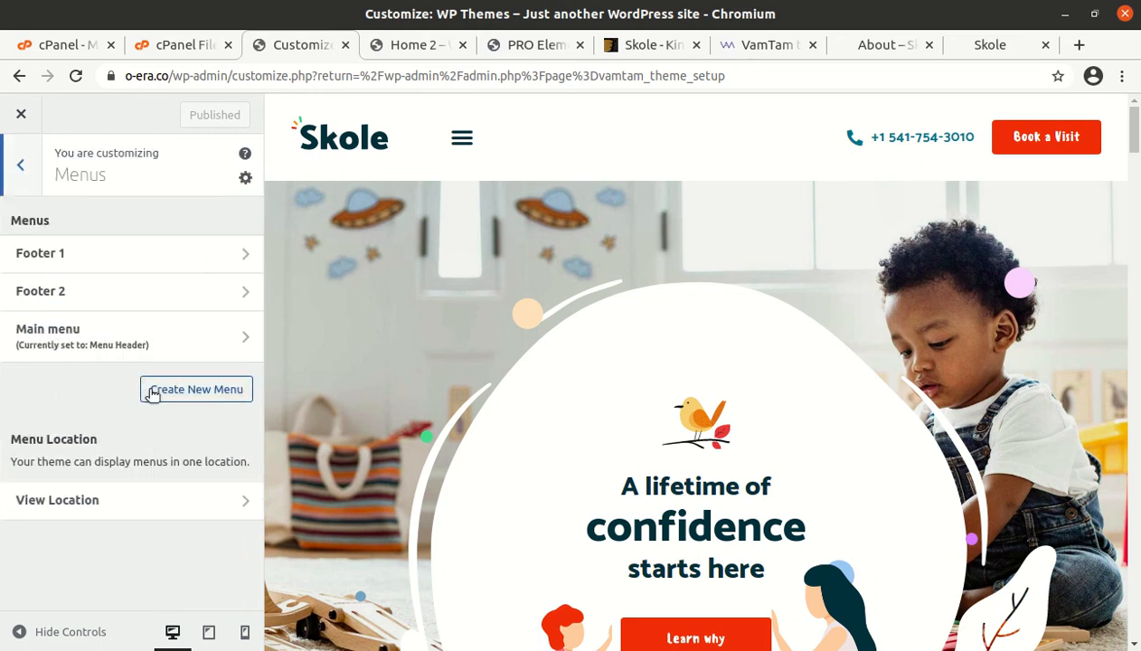
left_click(170, 260)
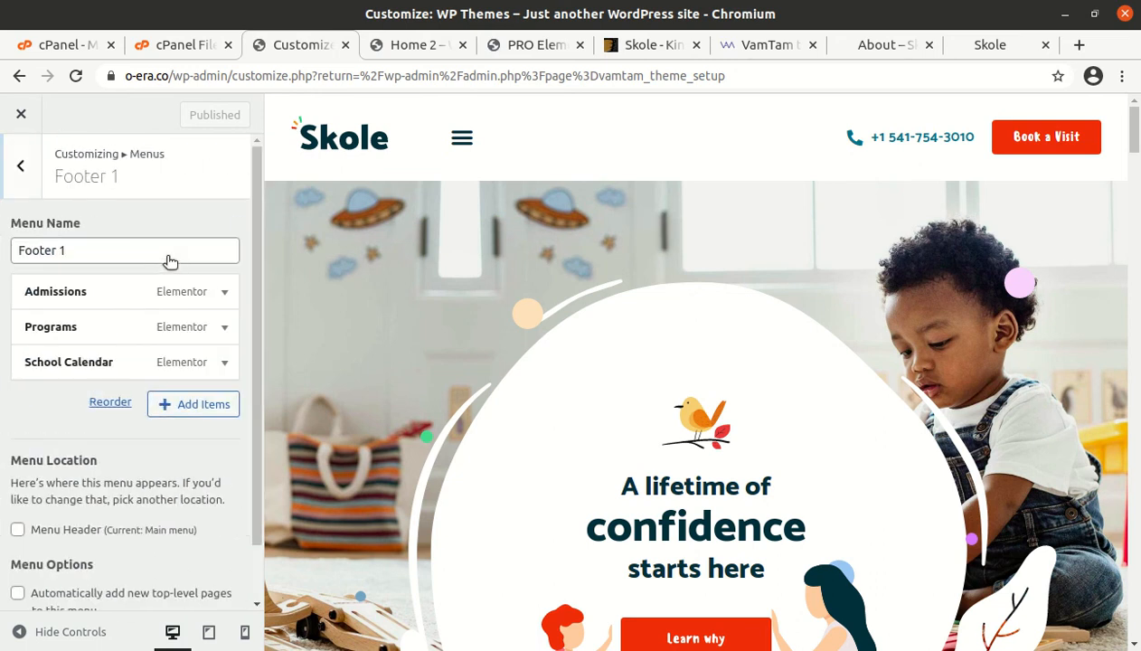
left_click(27, 165)
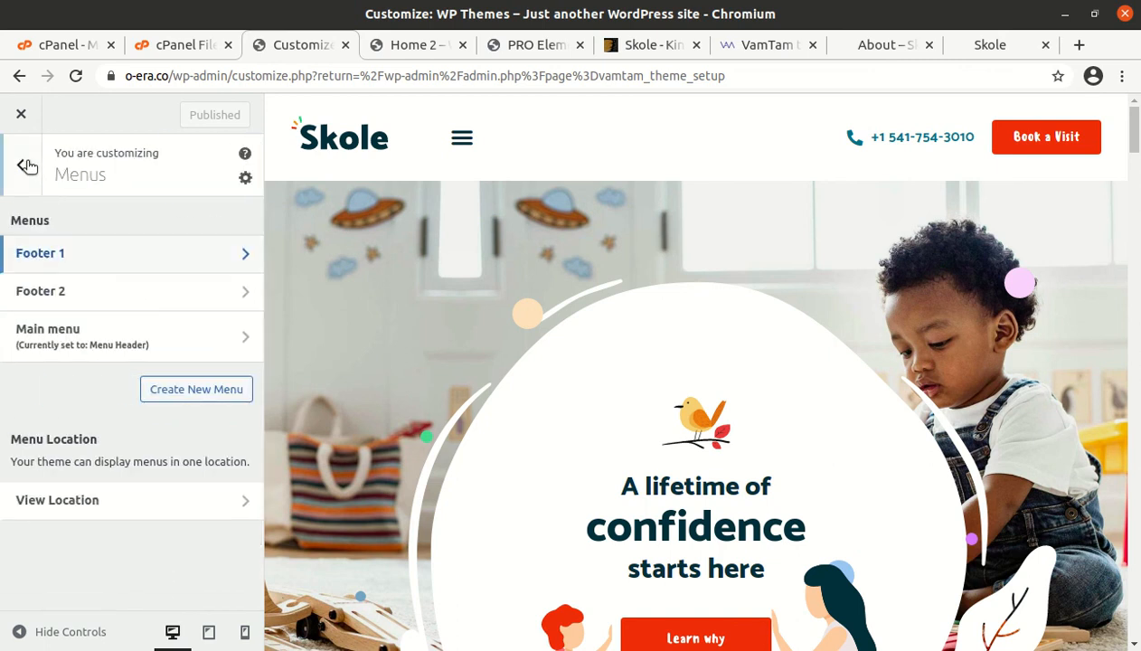
left_click(21, 165)
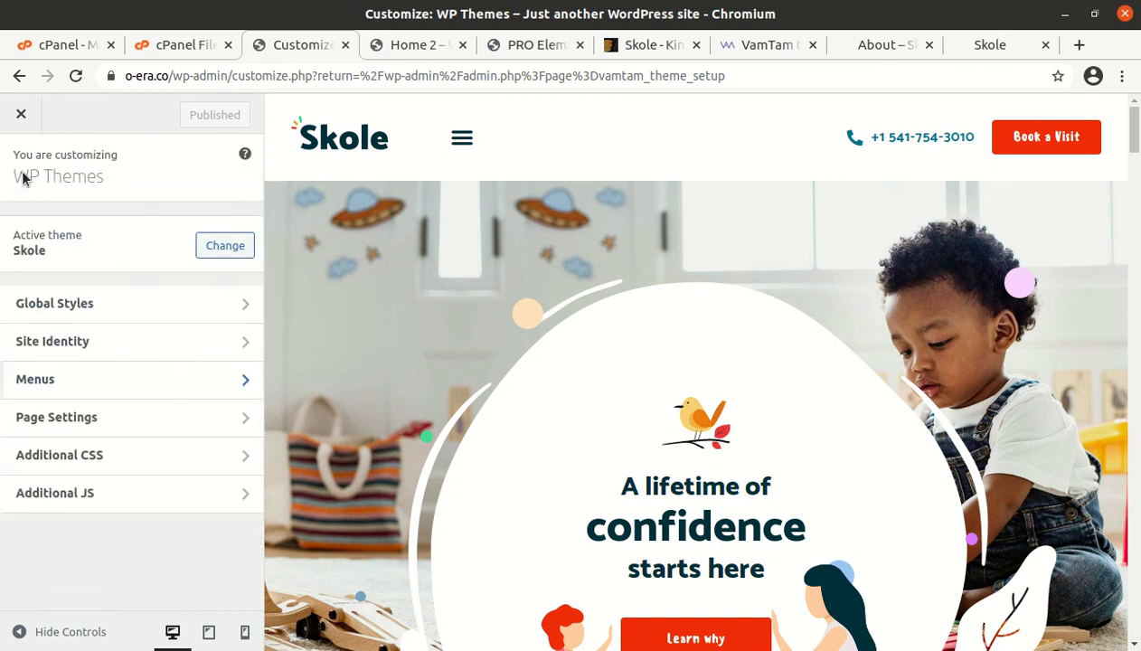
Check the homepage options under Page Settings and close the Customizer without changes.
left_click(83, 417)
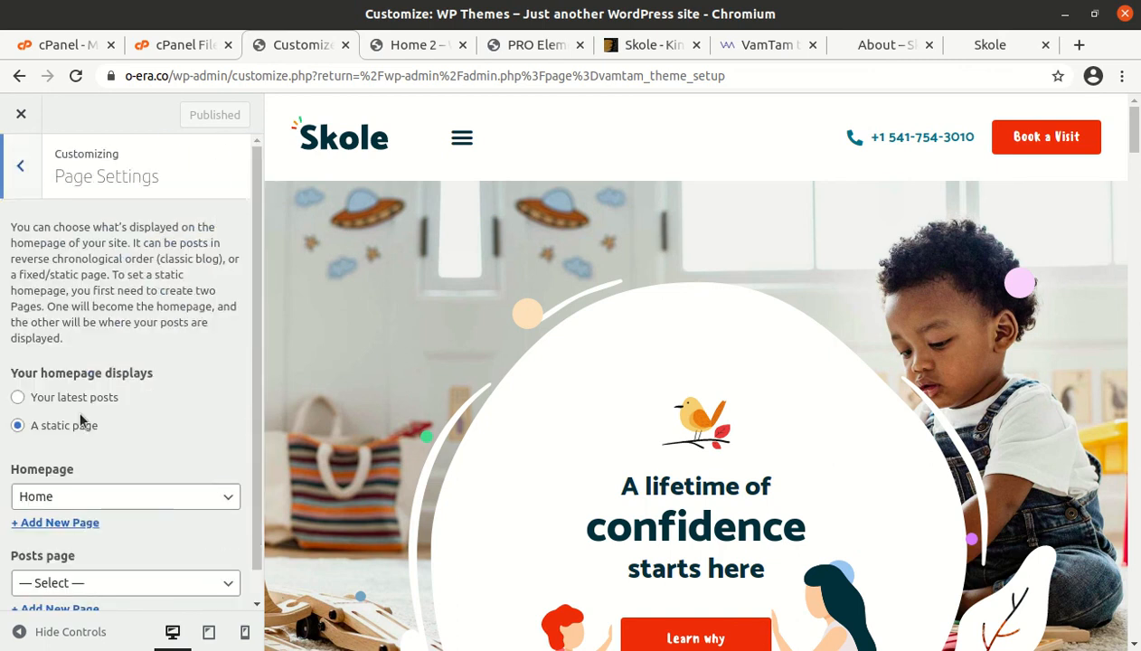
left_click(20, 165)
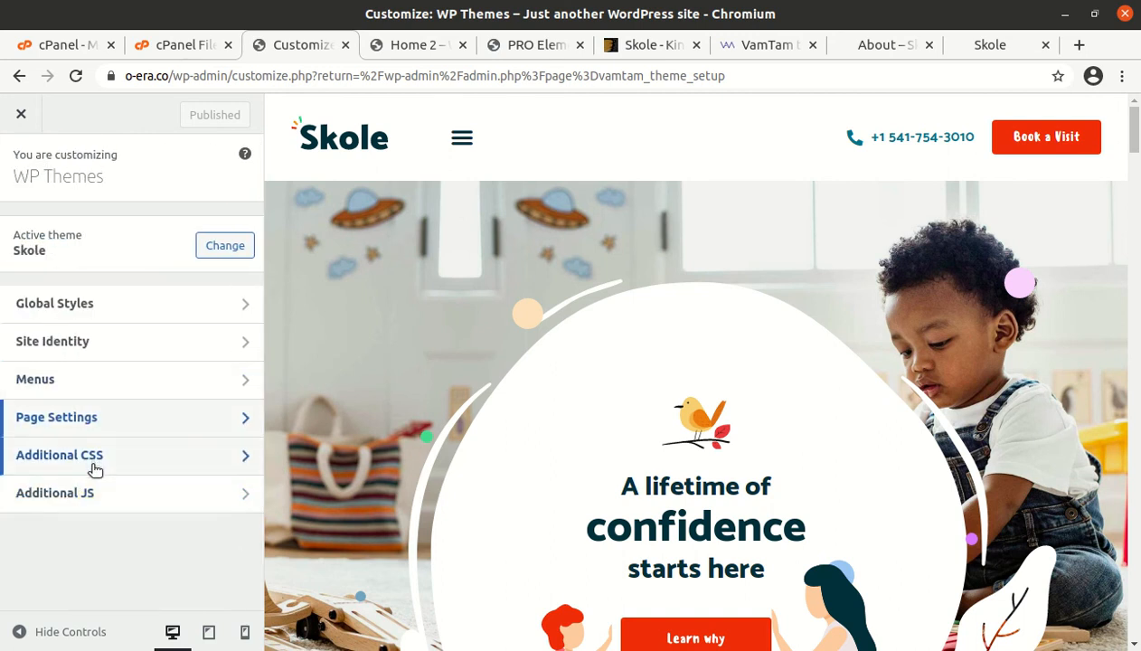
left_click(20, 115)
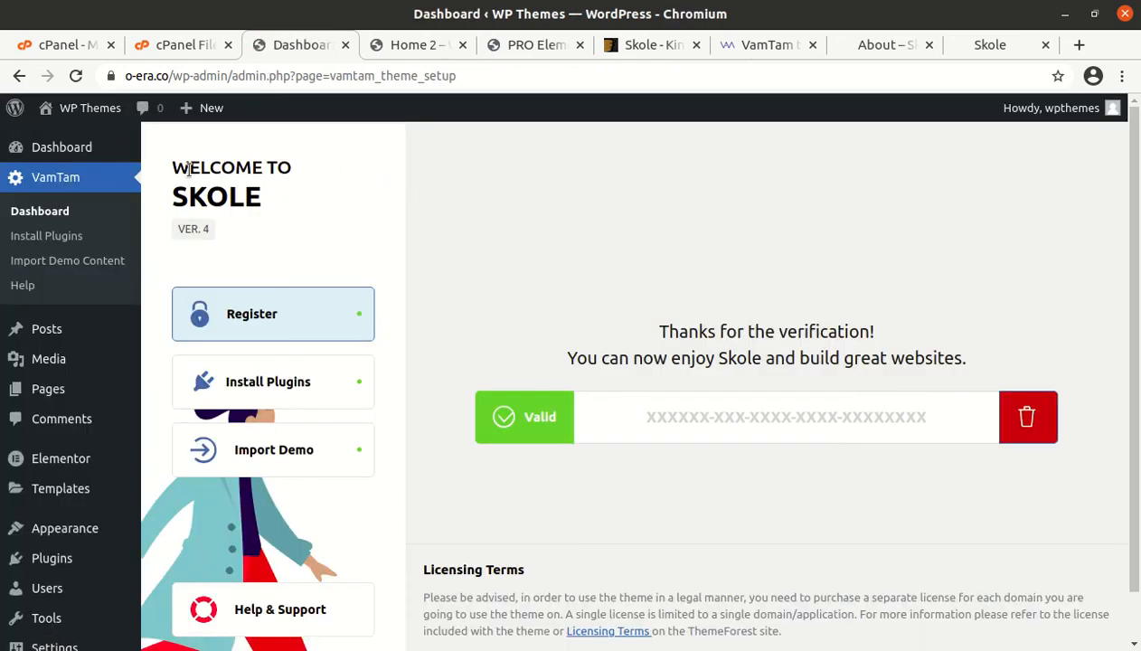
Visit the site's front page and open the Home page for editing with Elementor.
mouse_move(83, 113)
left_click(72, 140)
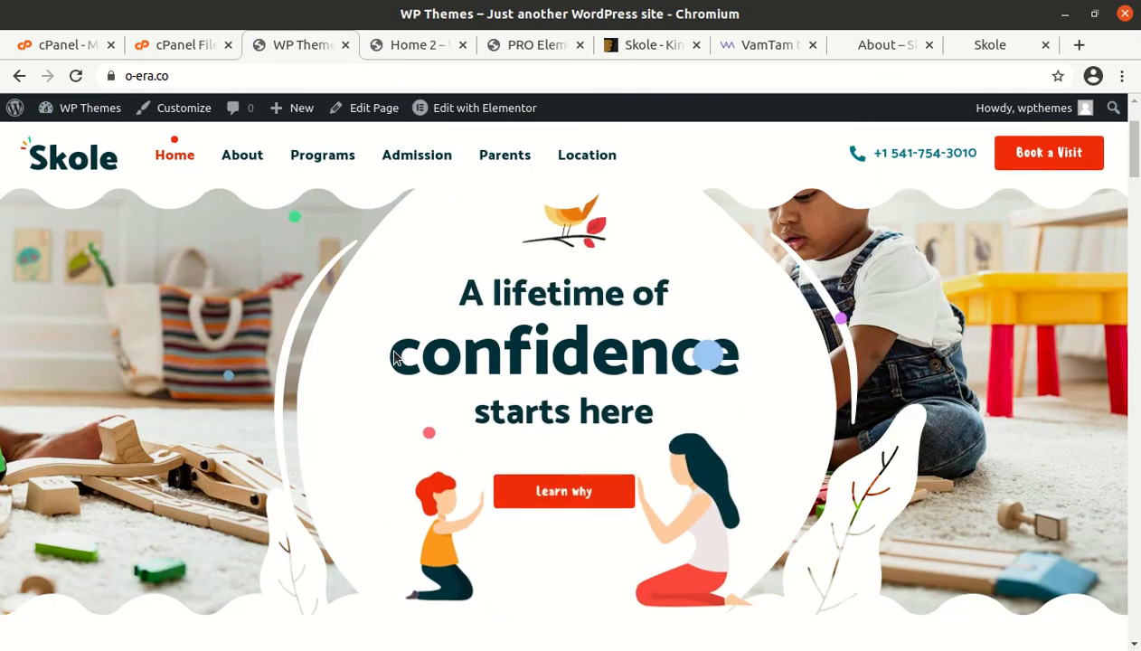
mouse_move(481, 113)
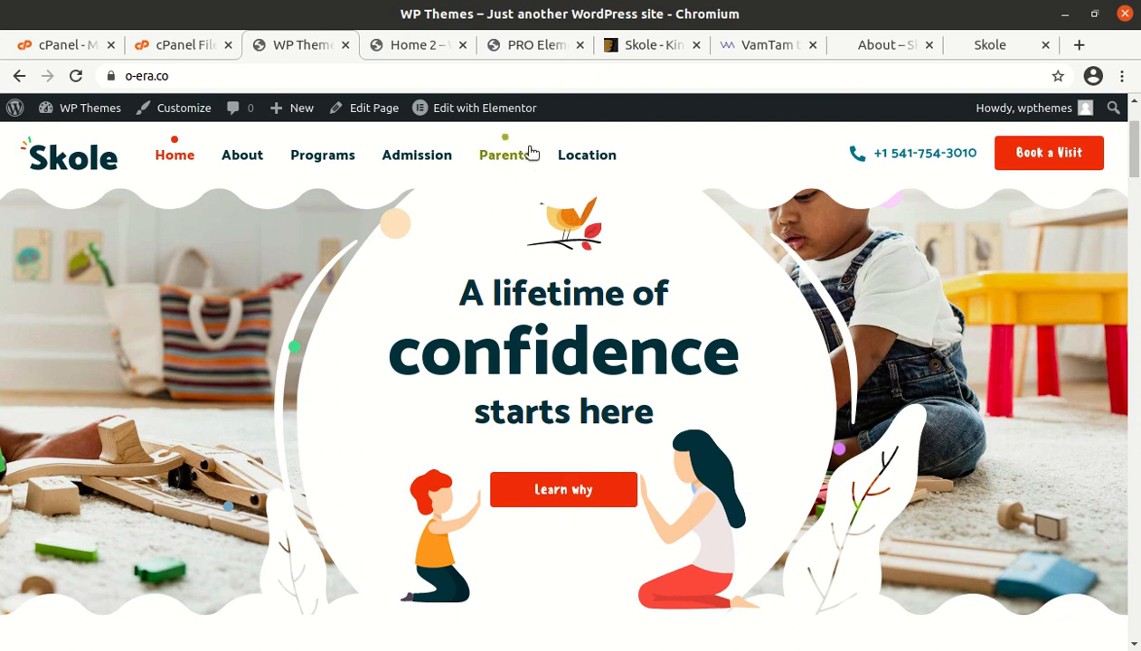
left_click(463, 112)
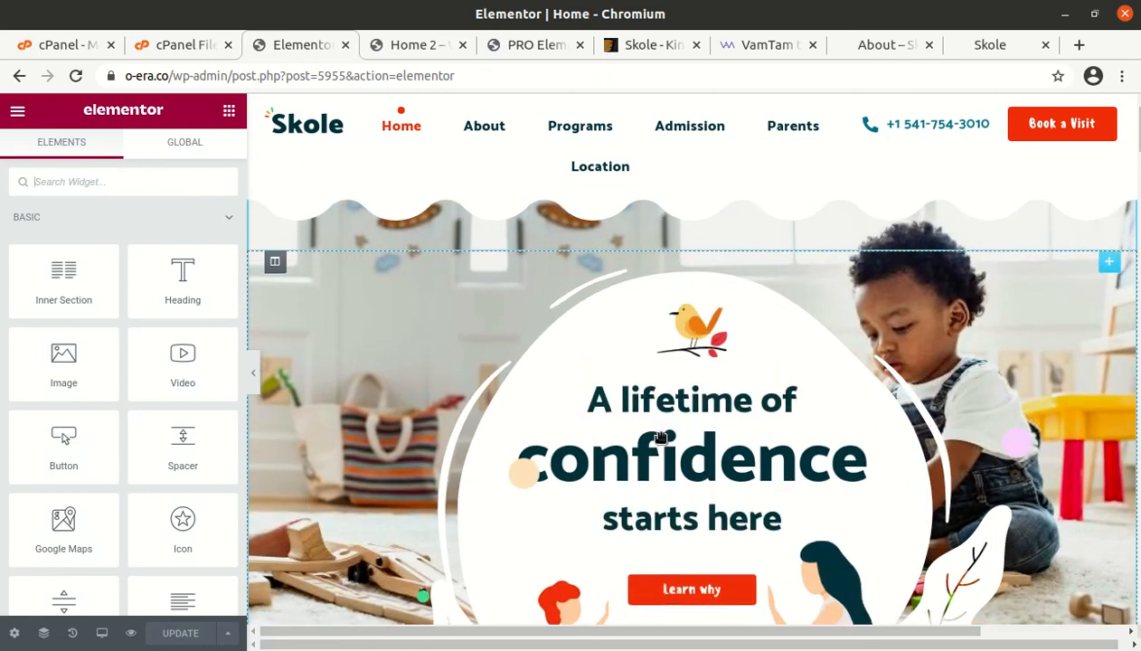
Inspect the content settings of the hero section's decorative dots image and the Learn why button.
left_click(662, 435)
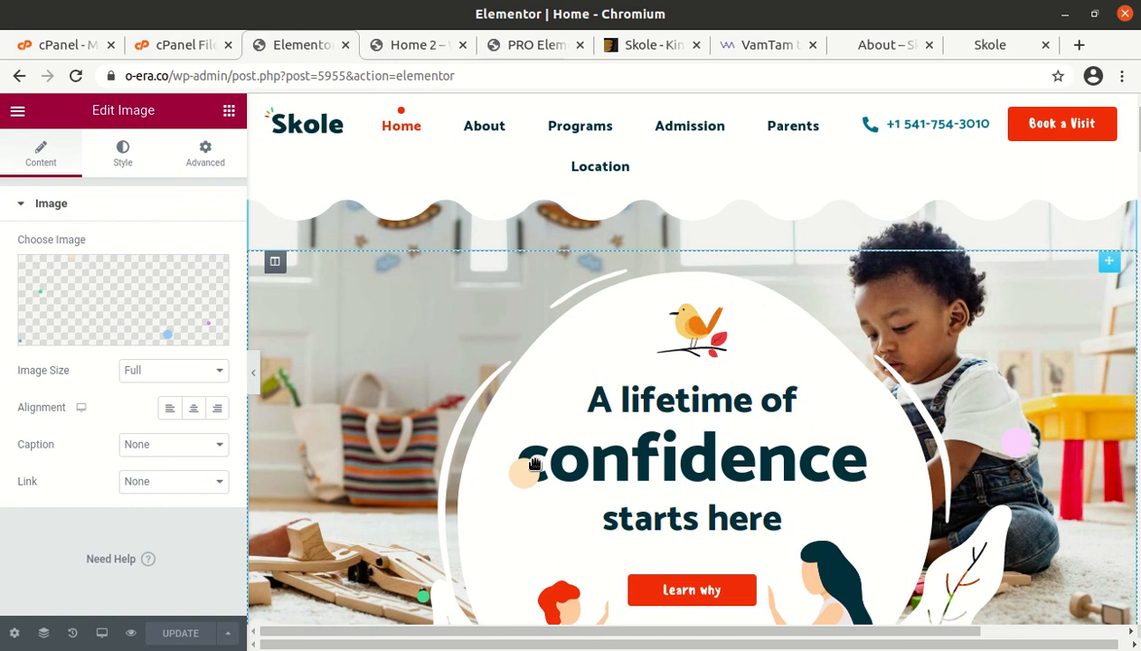
scroll(535, 464, "down", 3)
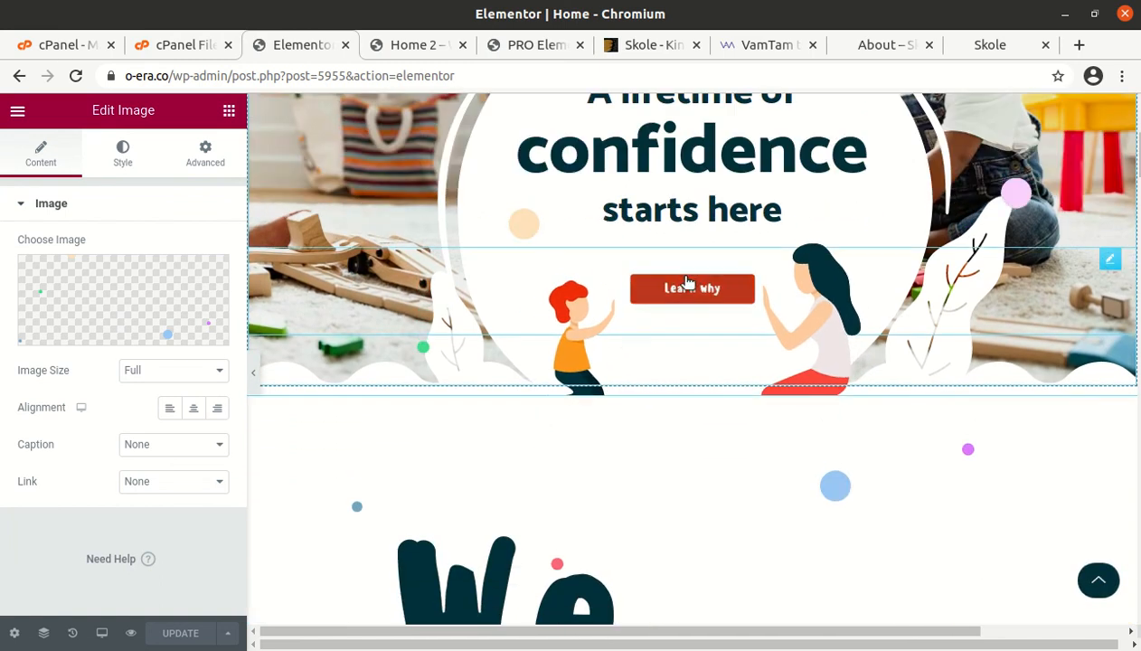
left_click(687, 283)
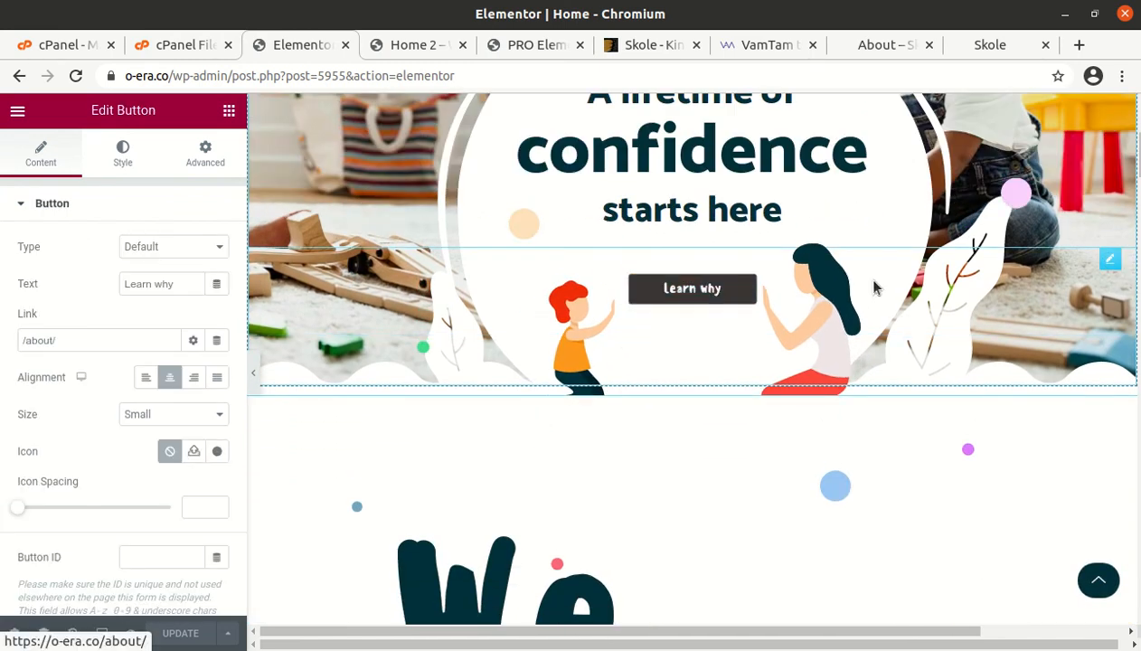
left_click(804, 176)
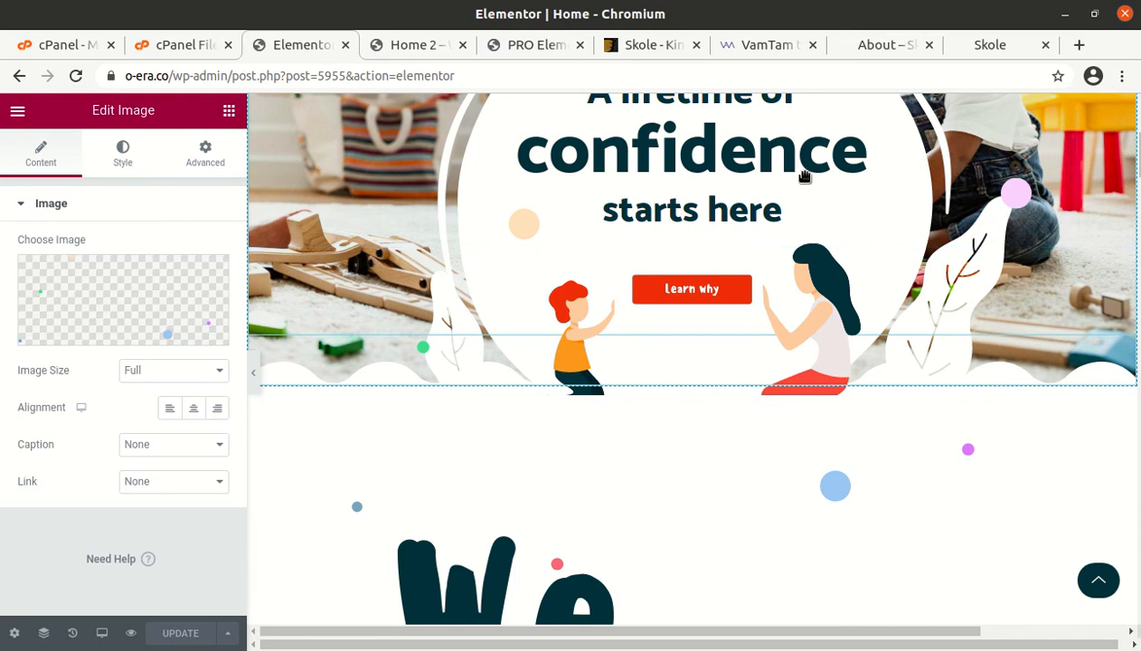
left_click(575, 356)
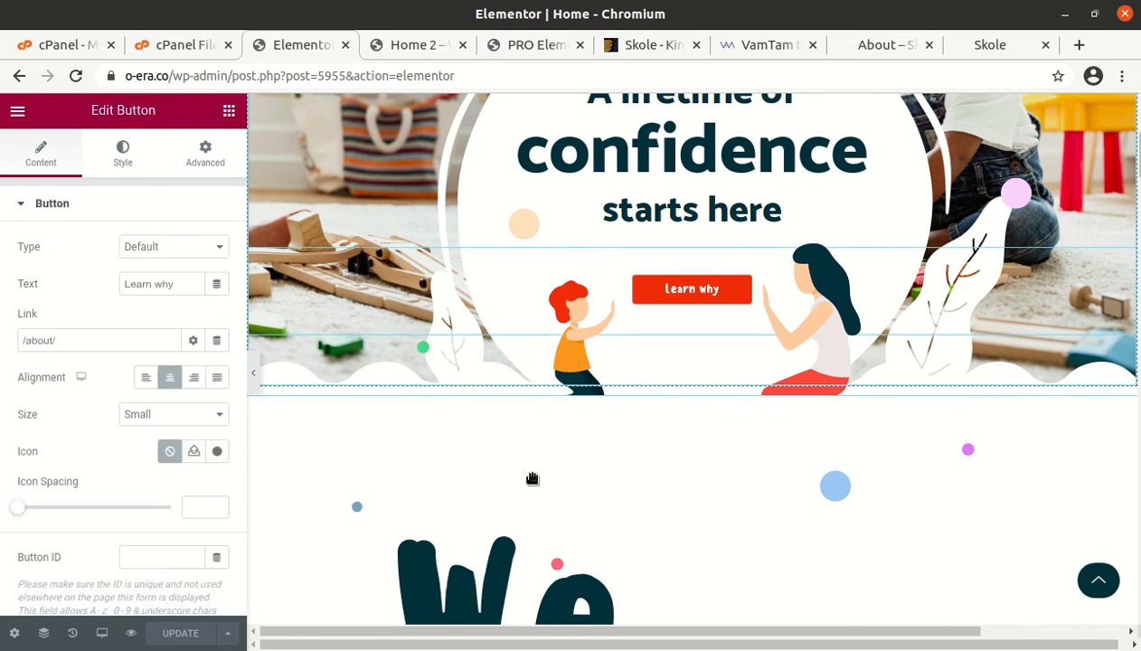
left_click(533, 476)
Open the introductory paragraph below the "our passion" heading in the text editor widget.
mouse_move(142, 318)
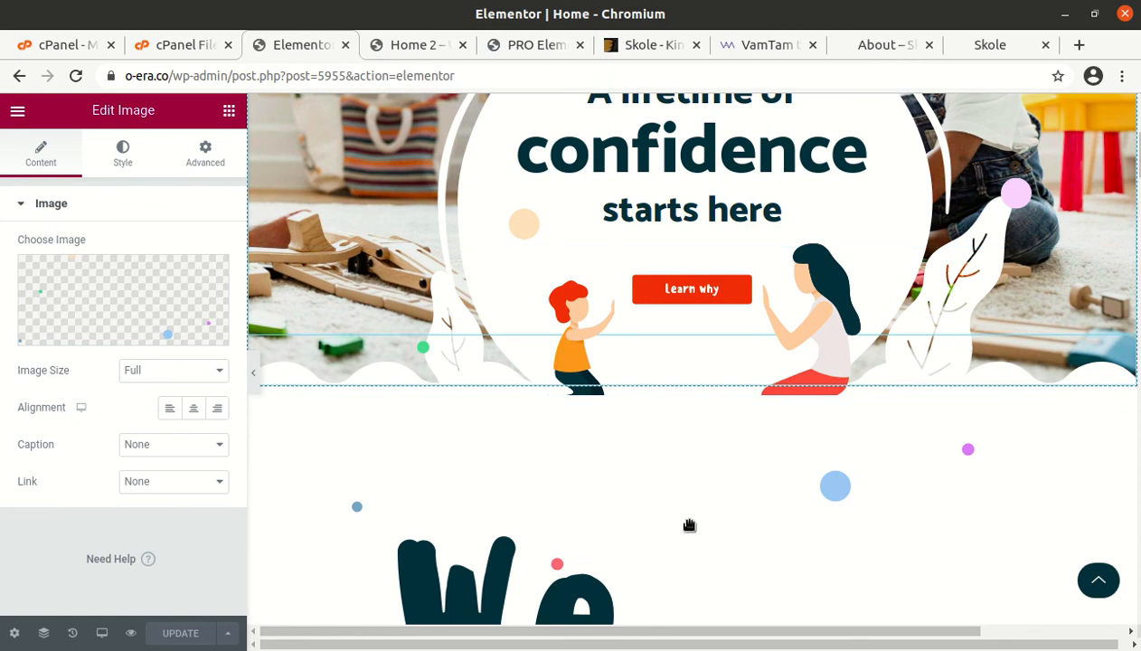
scroll(689, 525, "down", 5)
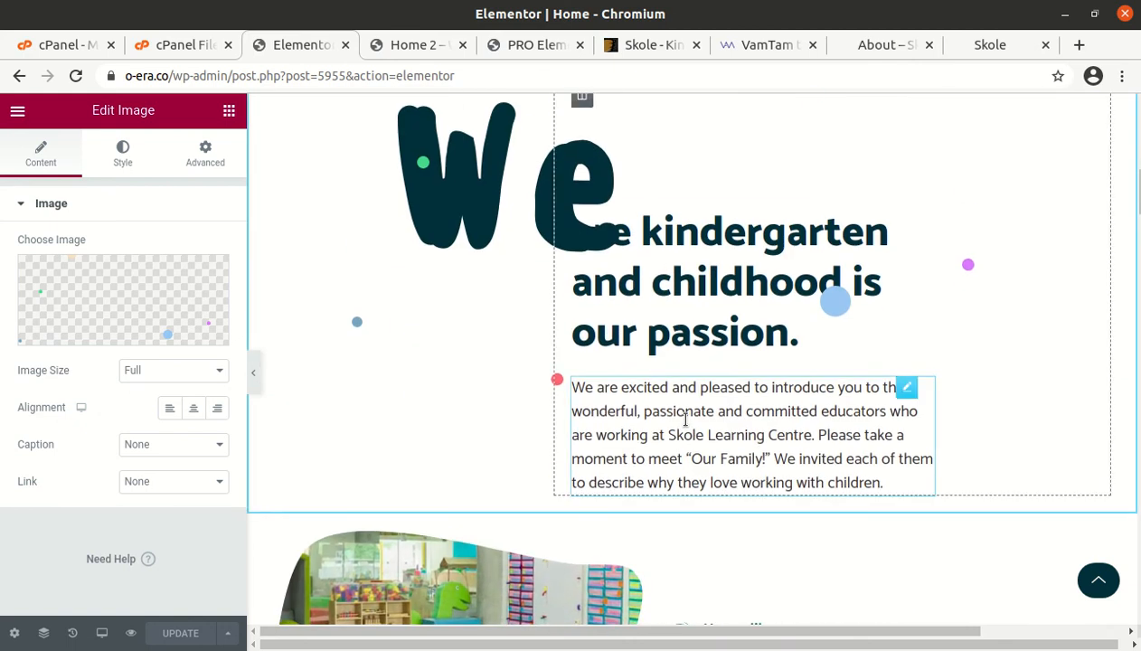
left_click(685, 420)
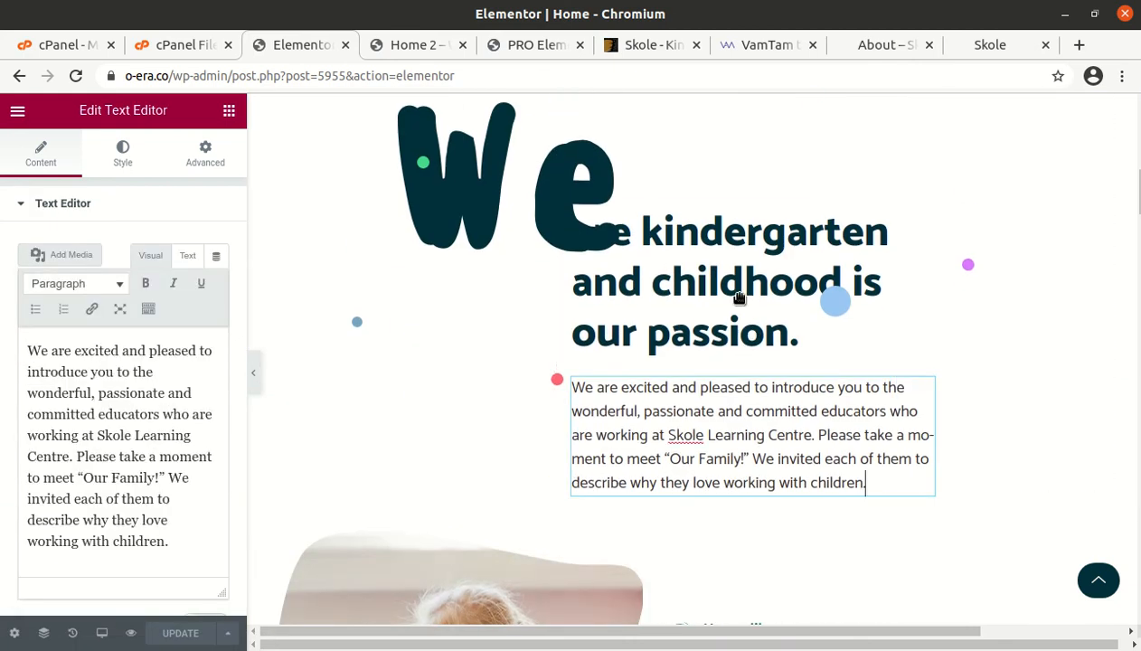
Open the media chooser for the decorative dots image behind the "our passion" heading, and close it without choosing a file.
left_click(740, 298)
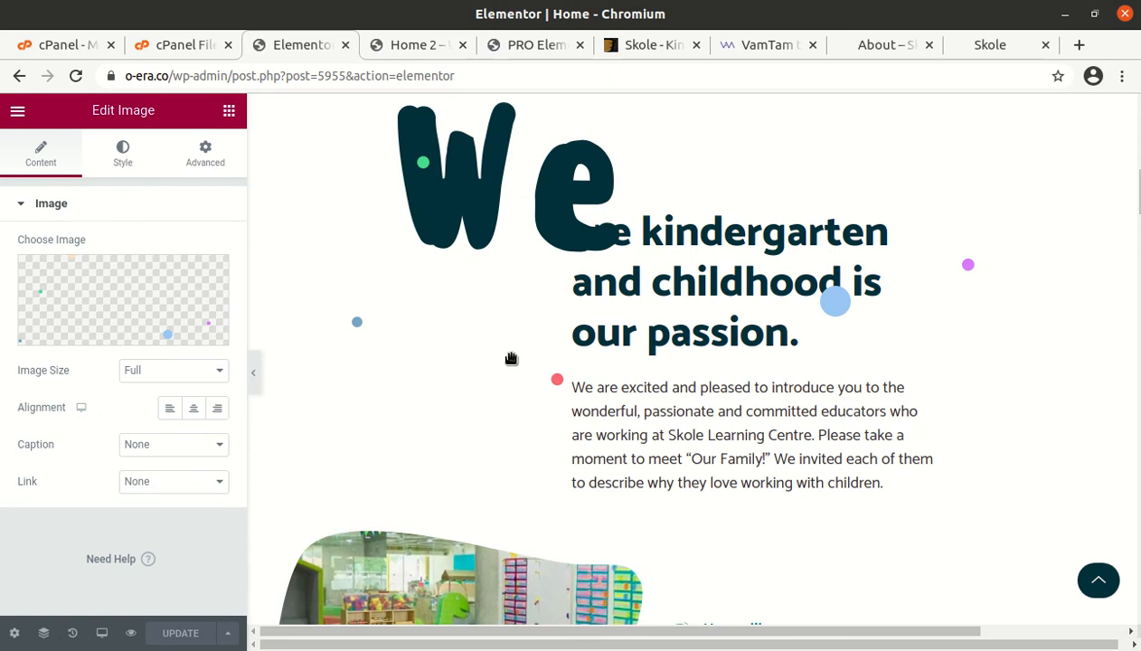
mouse_move(126, 295)
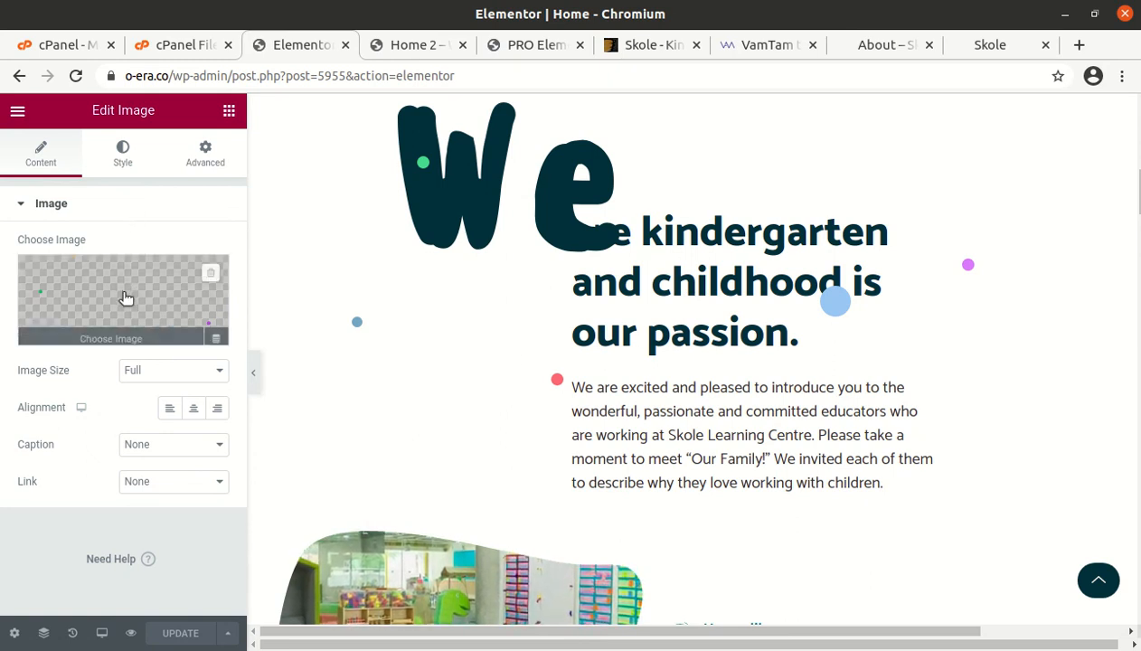
left_click(124, 299)
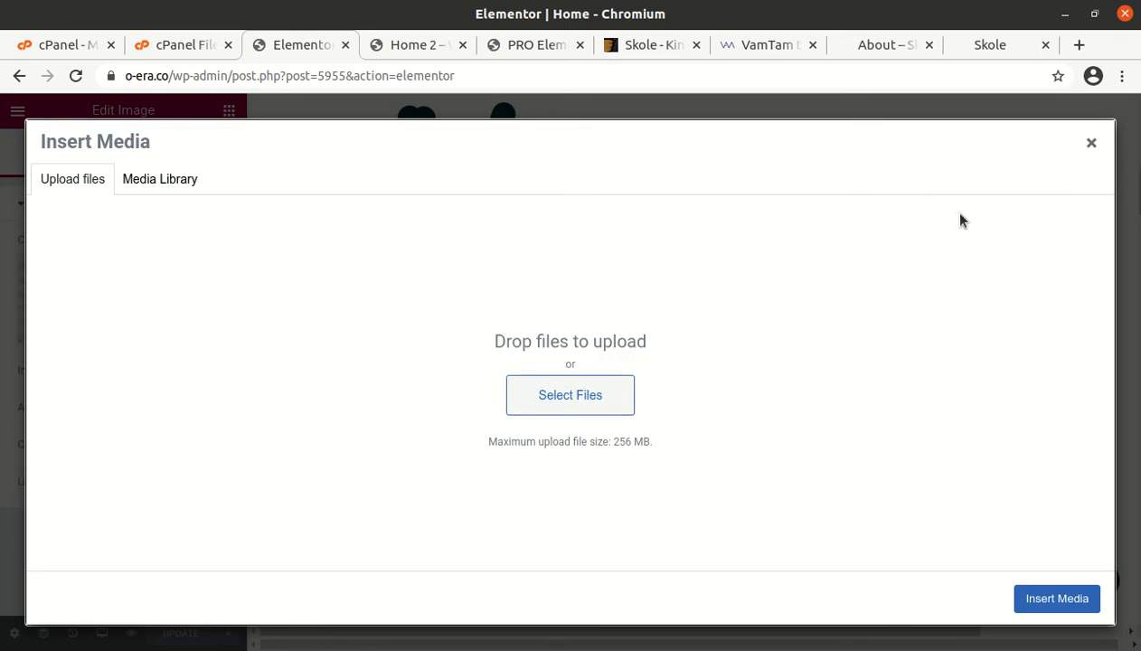
left_click(1087, 144)
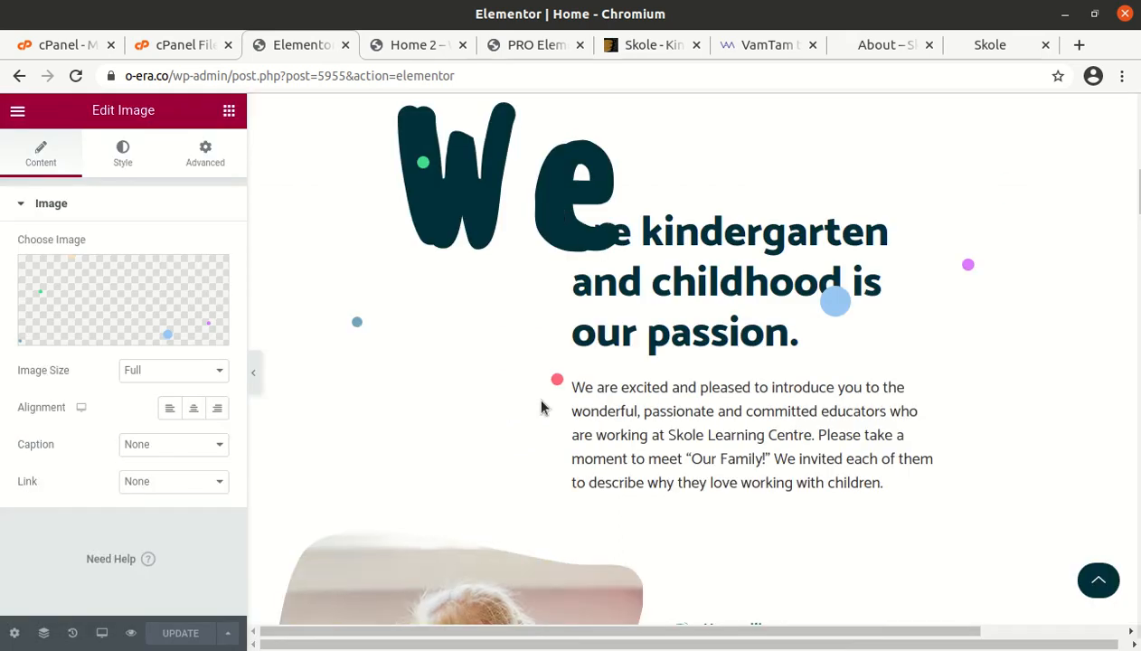
Inspect the content settings of the numbered Tabs widget and the Toddler image box in the Ages section.
scroll(539, 392, "down", 5)
scroll(530, 299, "down", 2)
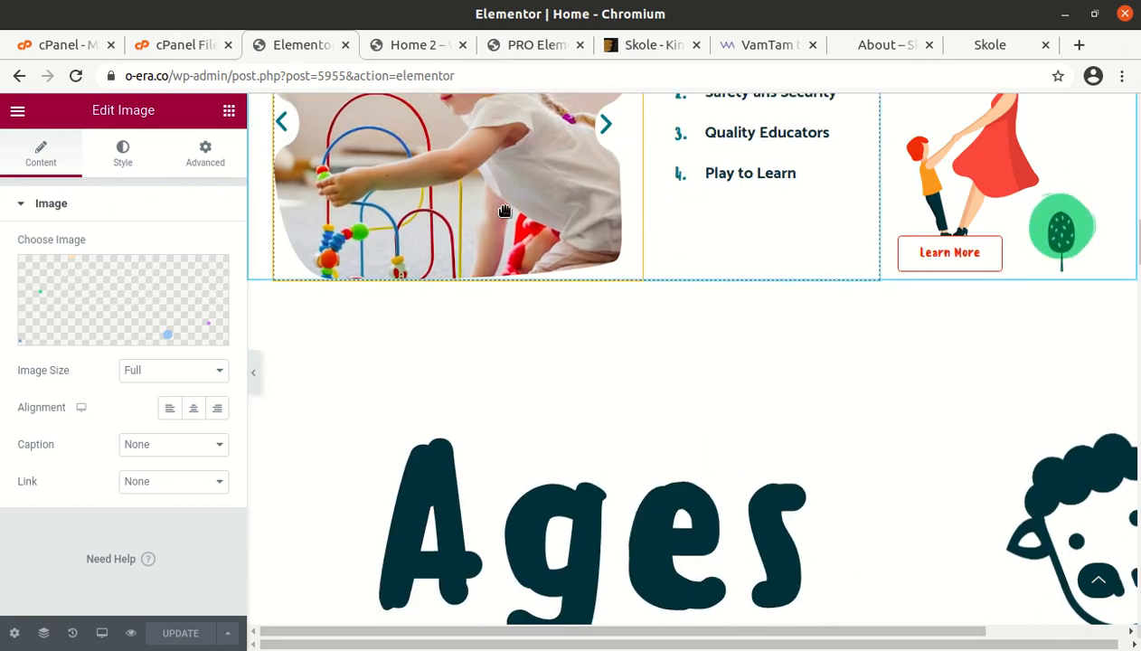
left_click(512, 288)
scroll(522, 324, "down", 1)
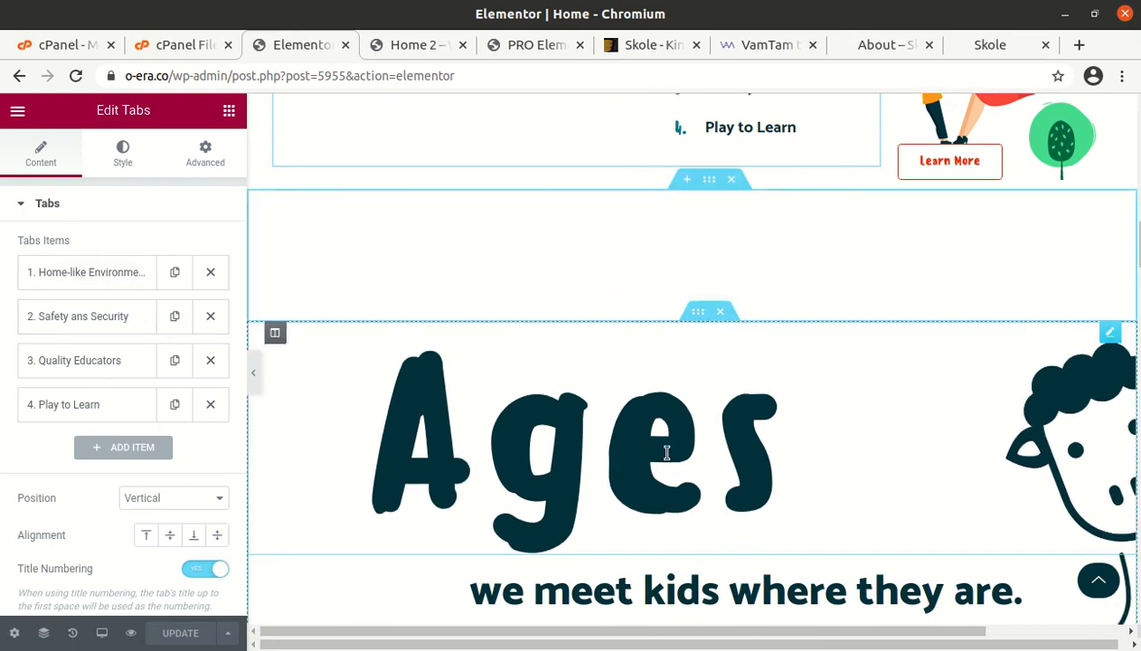
scroll(666, 452, "down", 4)
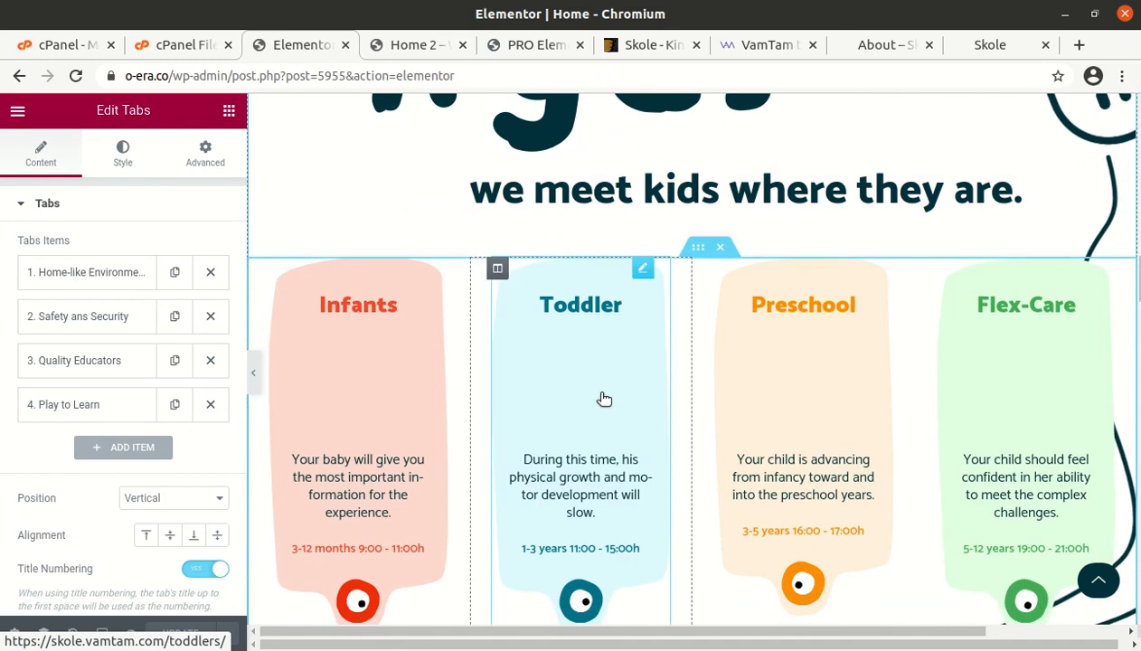
left_click(604, 399)
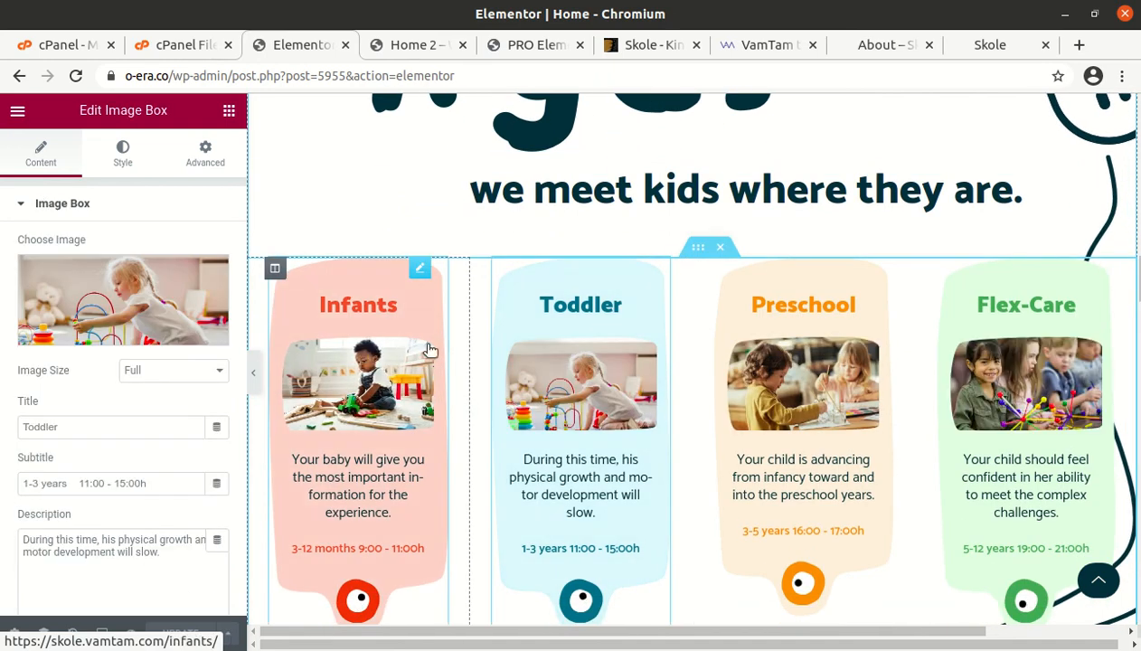
scroll(818, 375, "down", 10)
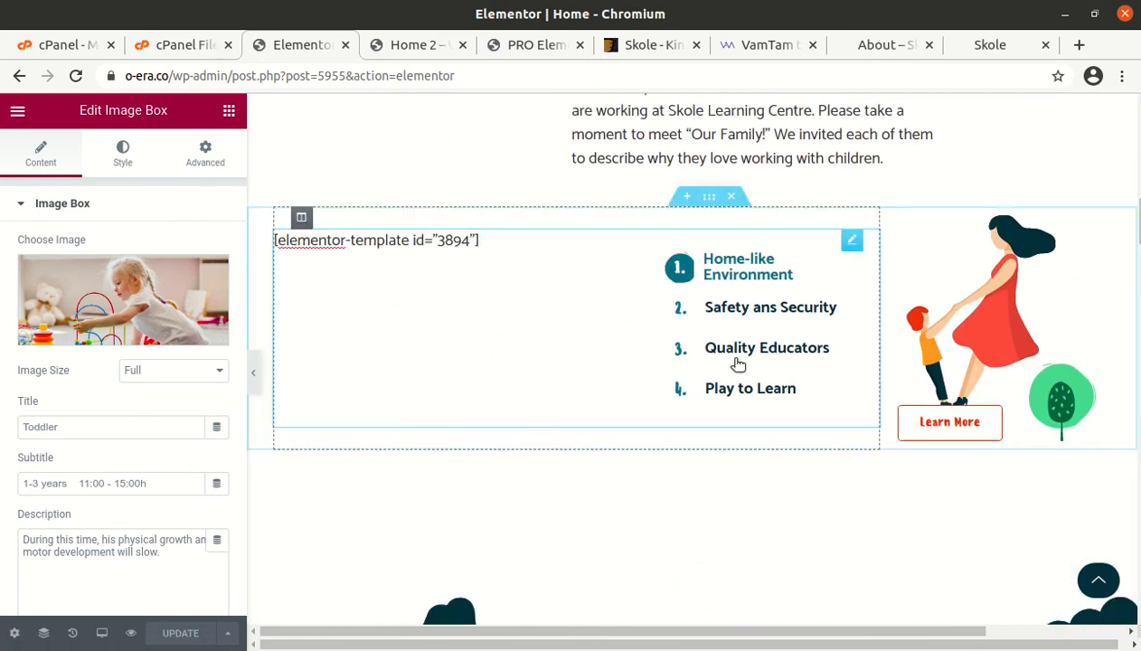
left_click(566, 304)
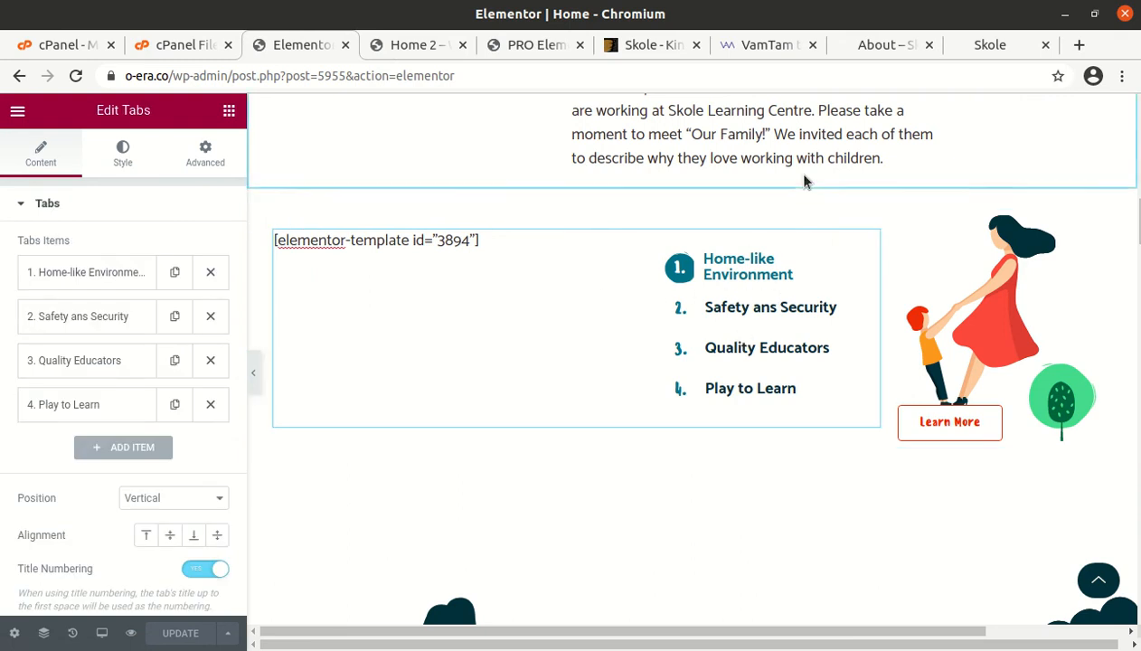
Leave the Elementor editor and view the Home page on the live site.
scroll(804, 178, "up", 10)
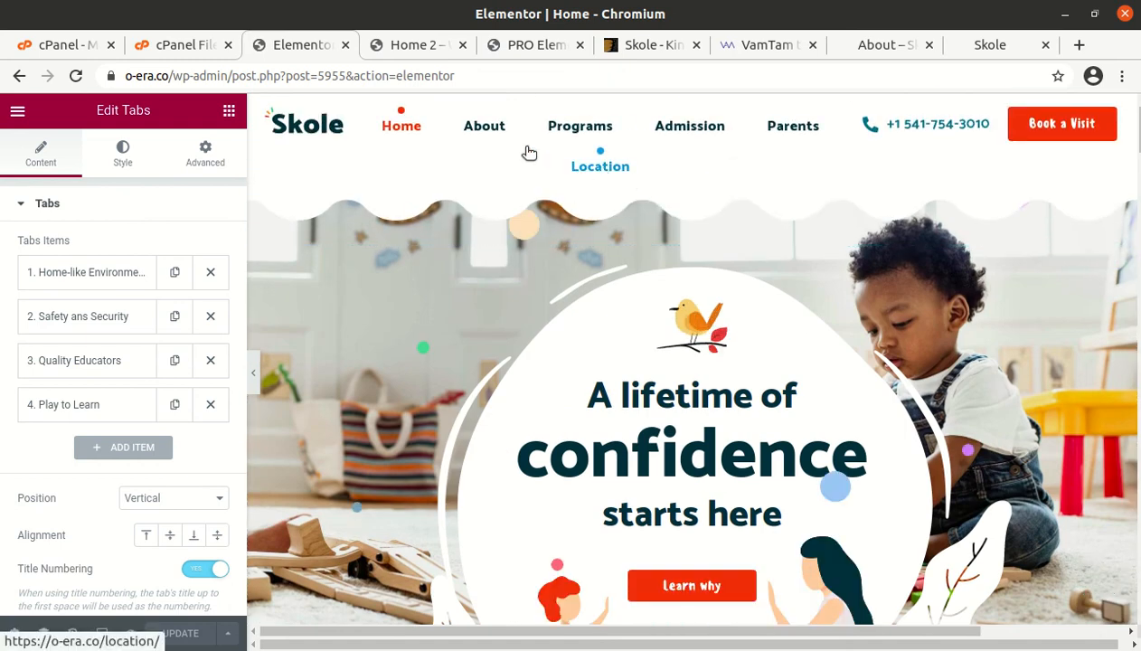
left_click(18, 112)
left_click(77, 378)
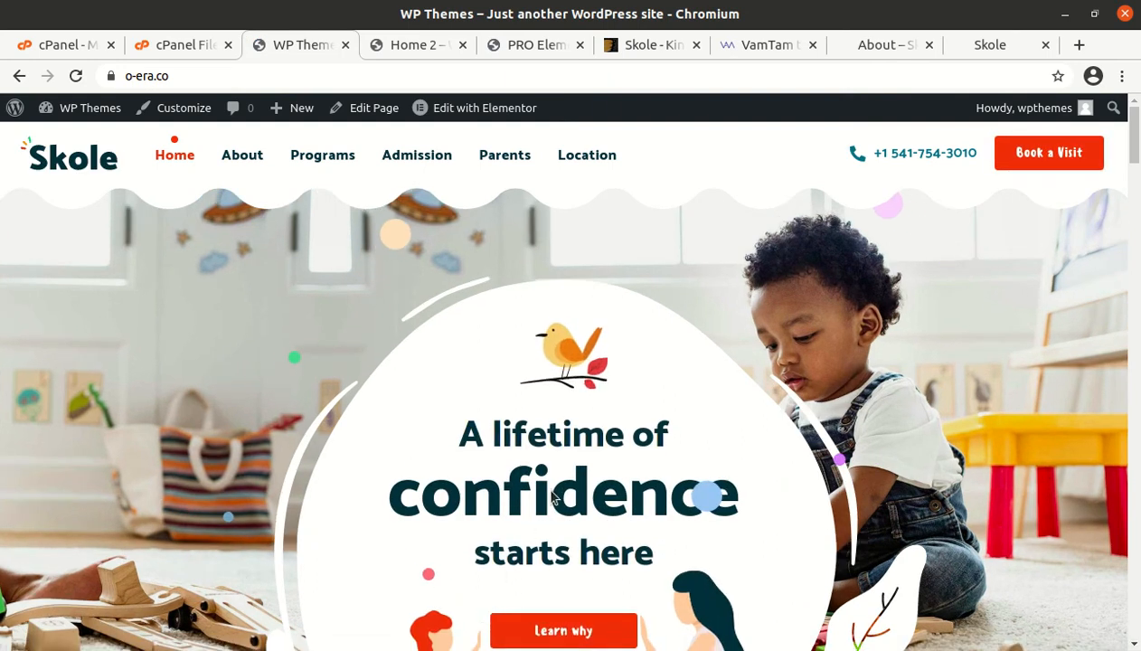
Review the live home page from the hero through the numbered features to the age group cards and back.
scroll(554, 499, "down", 5)
scroll(553, 497, "down", 5)
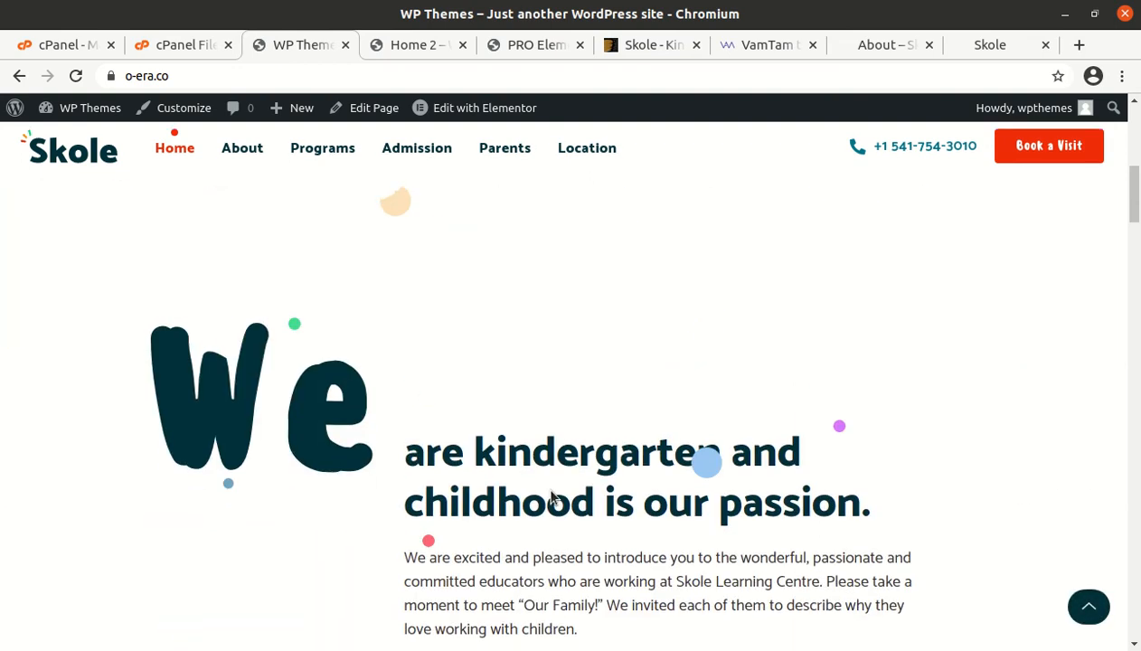
scroll(553, 498, "down", 5)
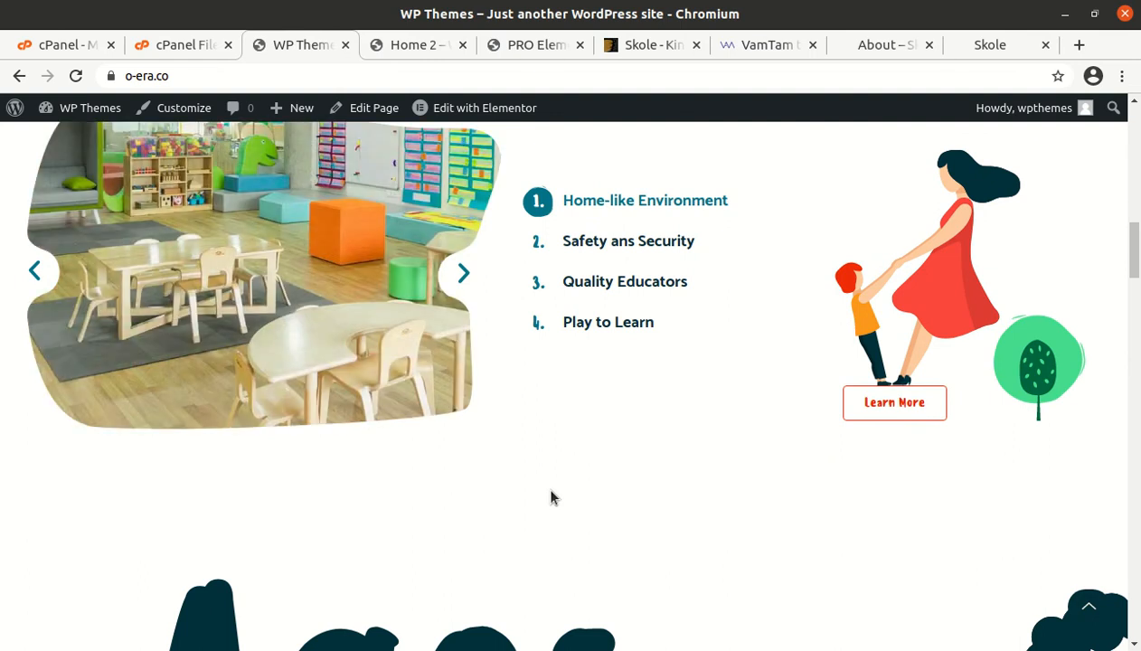
scroll(551, 497, "up", 8)
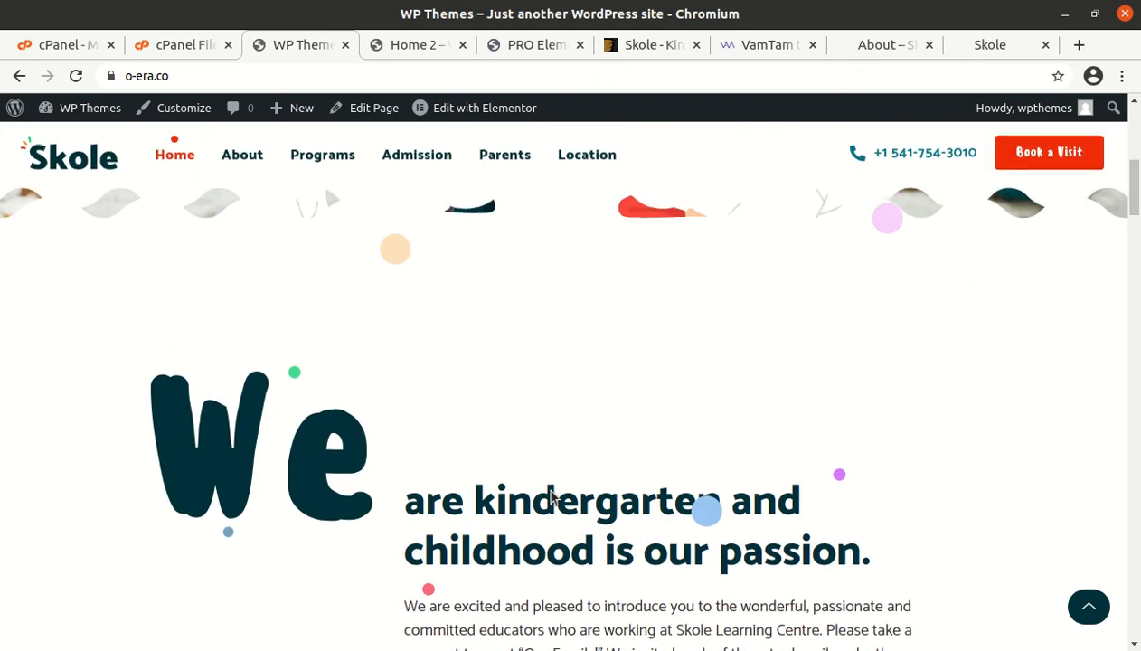
scroll(550, 497, "down", 5)
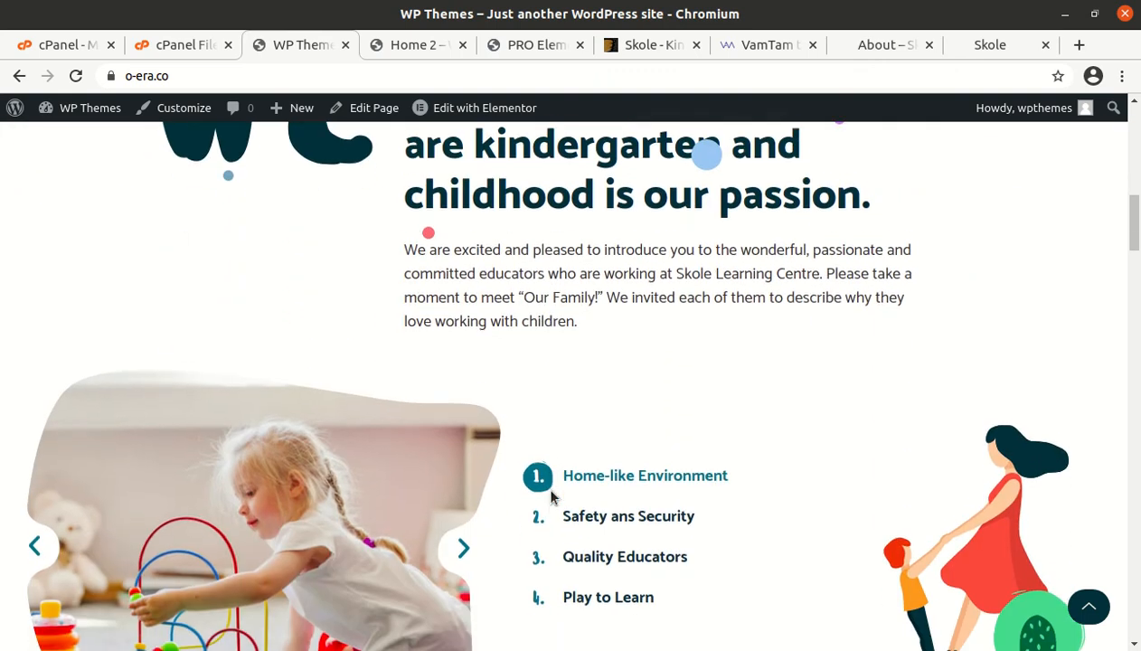
scroll(555, 496, "down", 3)
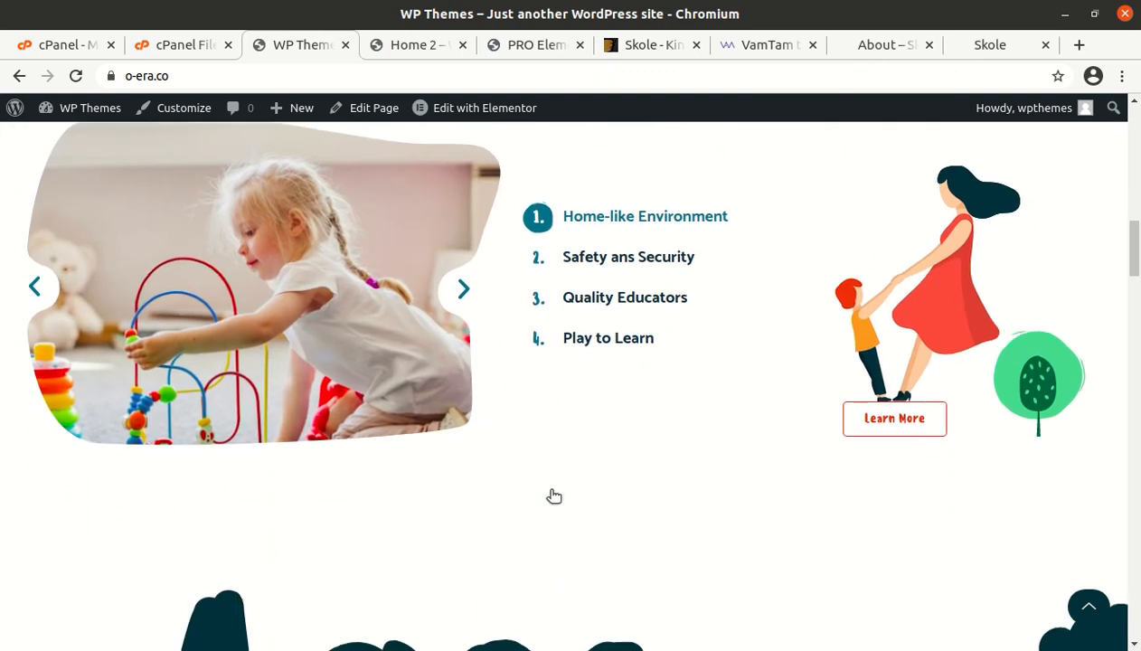
scroll(555, 496, "down", 3)
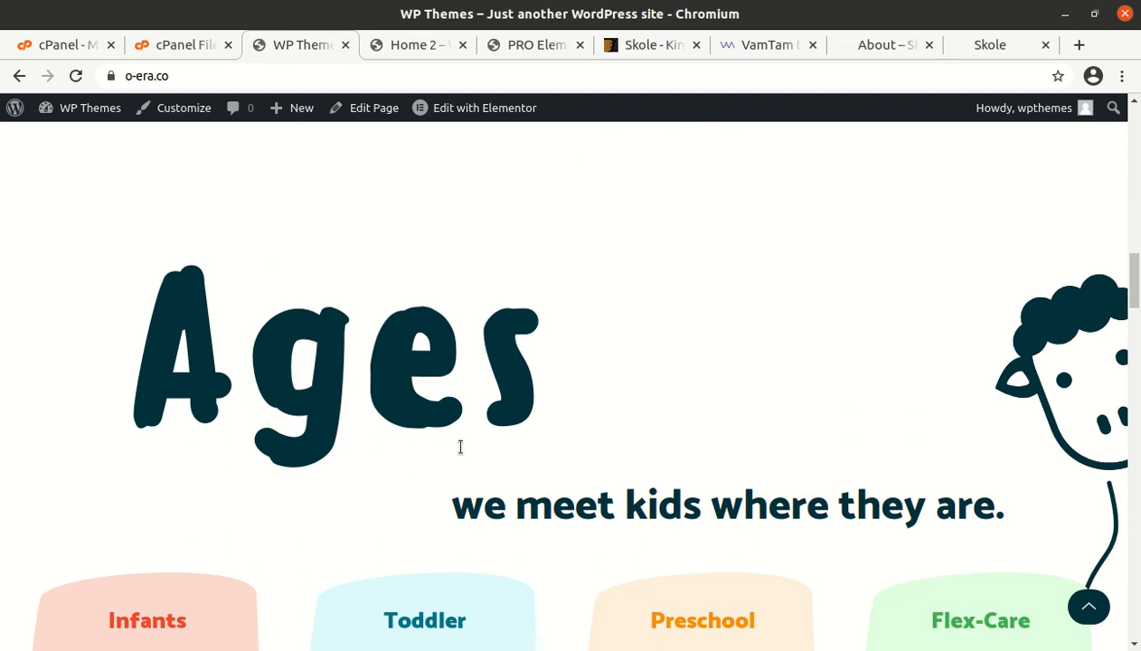
scroll(460, 447, "down", 2)
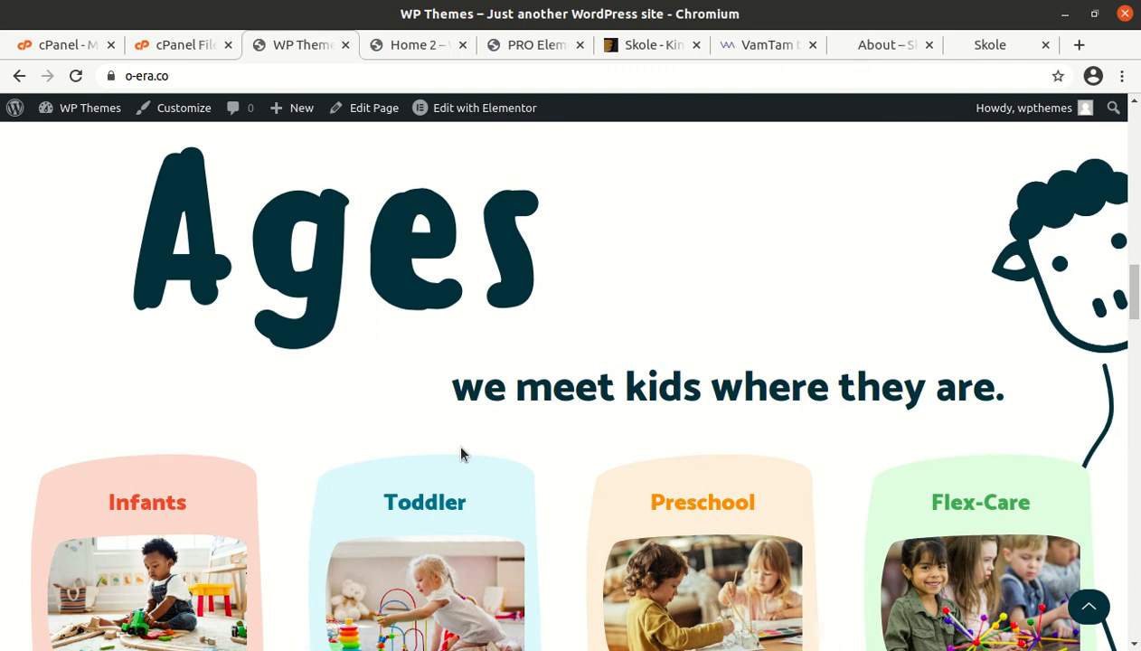
scroll(460, 454, "down", 2)
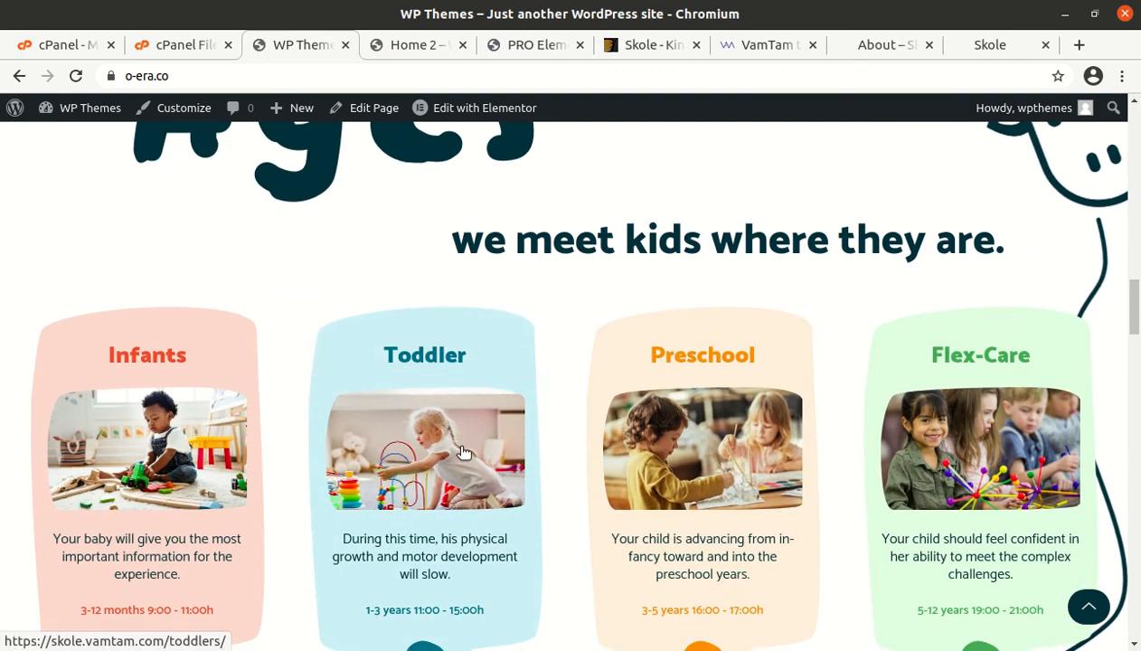
scroll(460, 447, "down", 4)
scroll(461, 447, "up", 6)
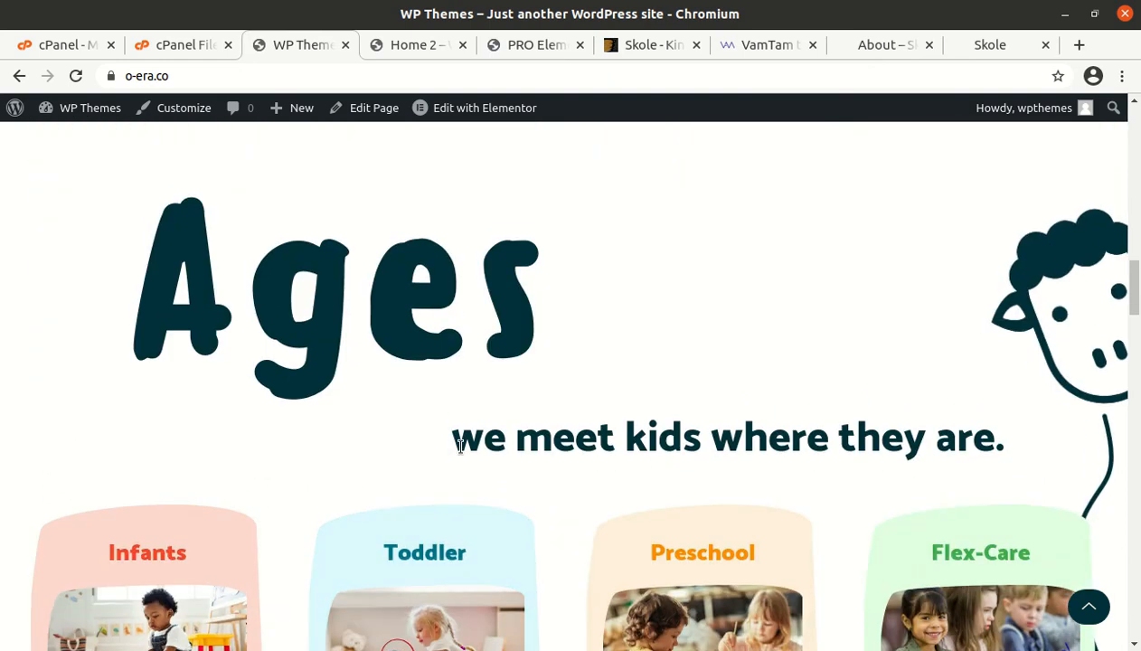
scroll(461, 446, "up", 5)
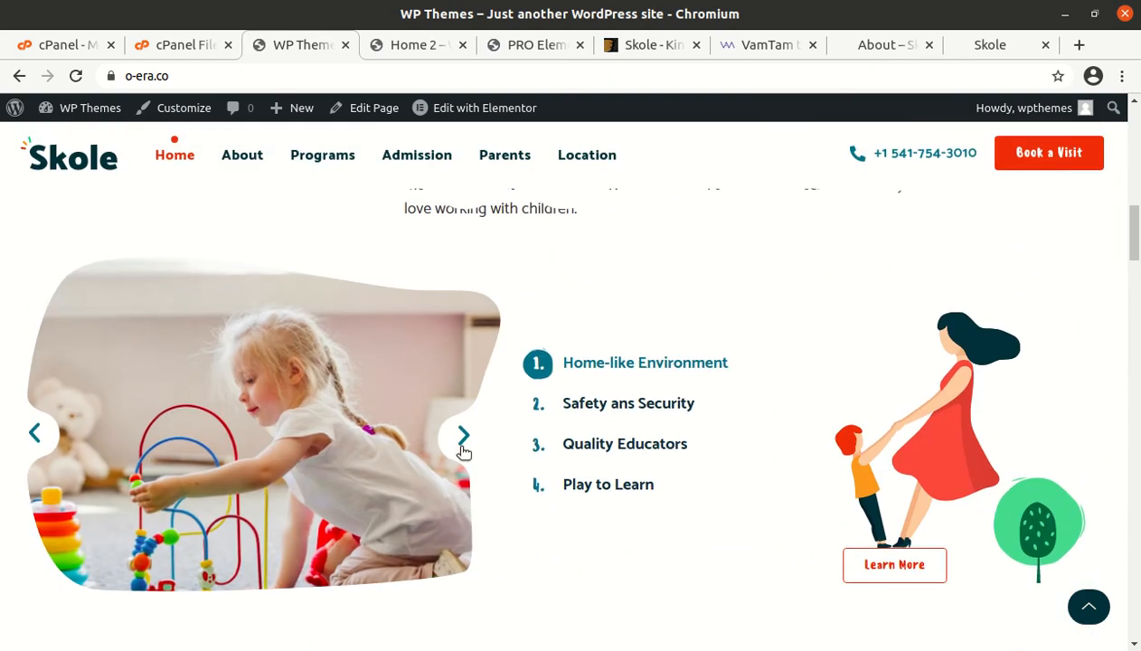
scroll(462, 450, "up", 3)
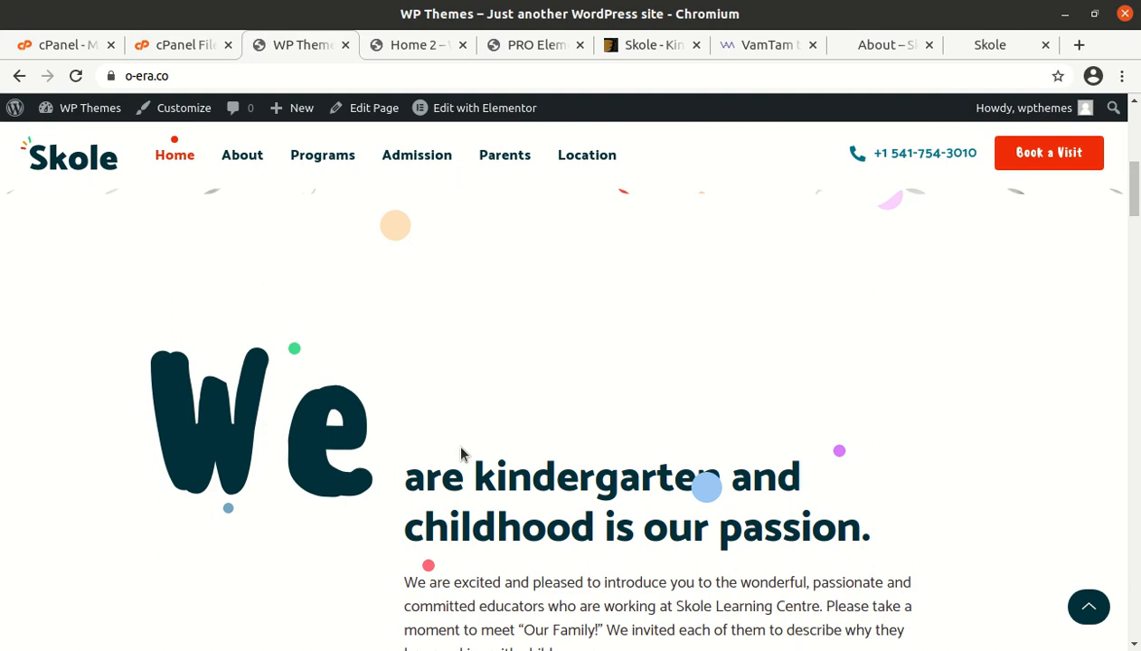
scroll(462, 452, "up", 6)
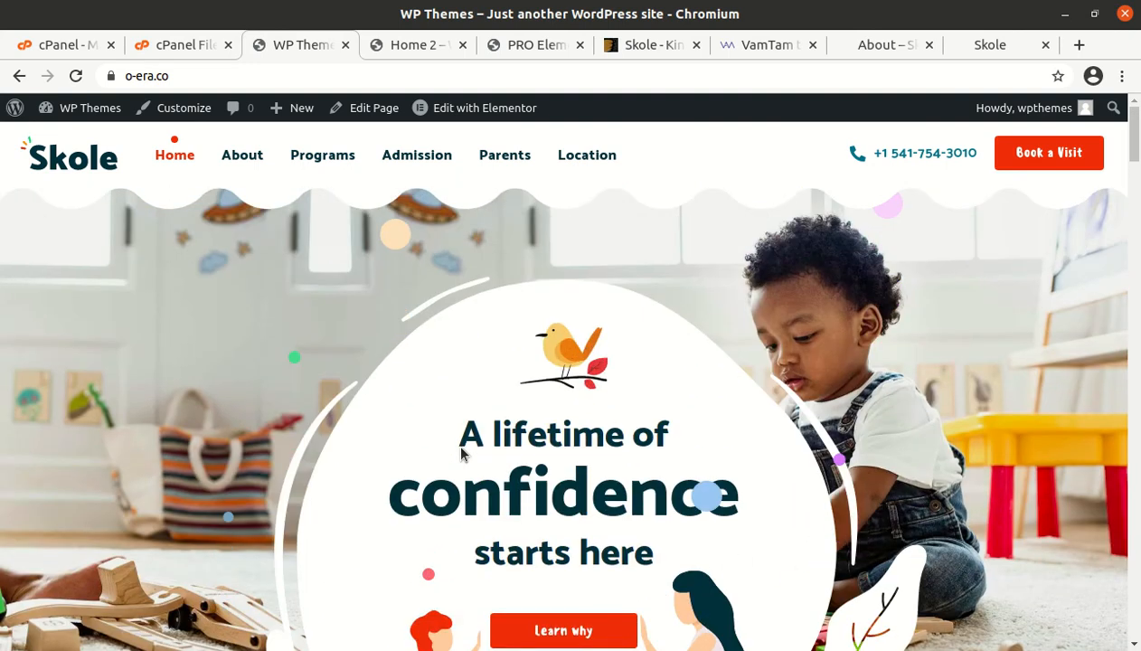
Examine the home page sections from the hero down to "Come over and look around" and return to the features area.
scroll(461, 452, "down", 5)
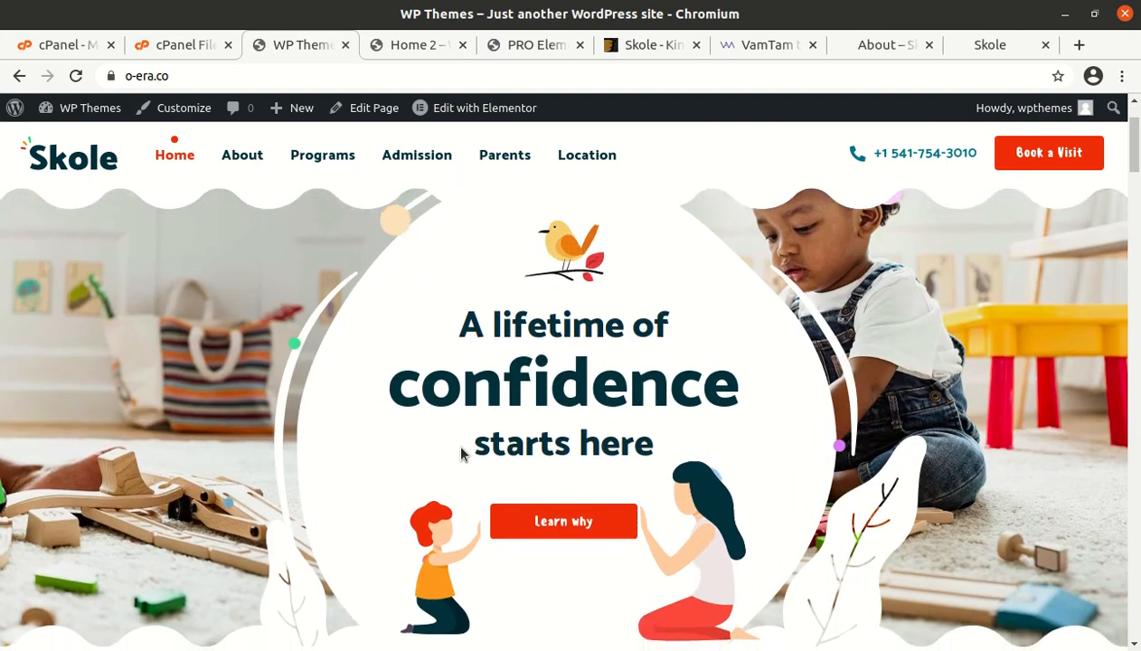
scroll(461, 452, "up", 5)
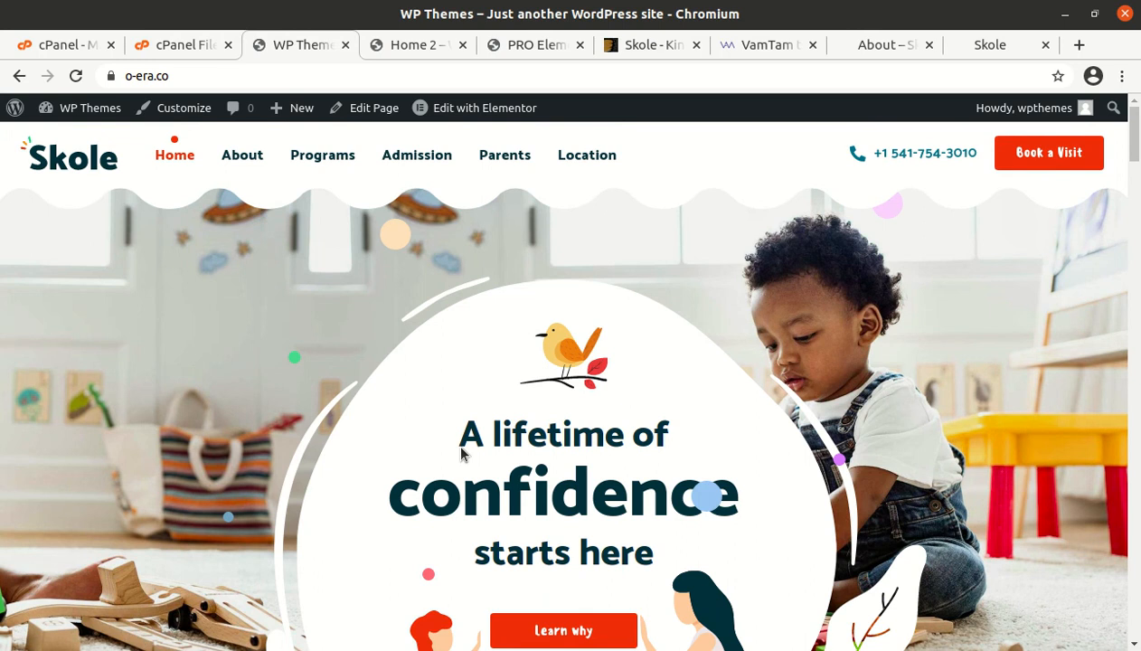
scroll(461, 452, "down", 3)
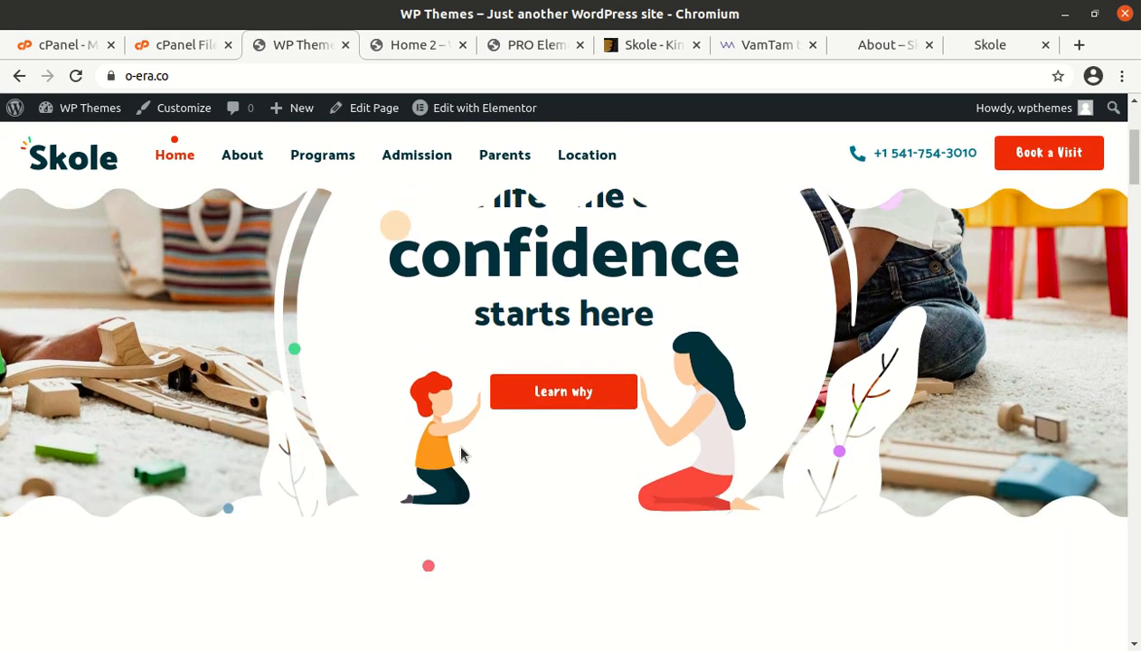
scroll(461, 452, "down", 5)
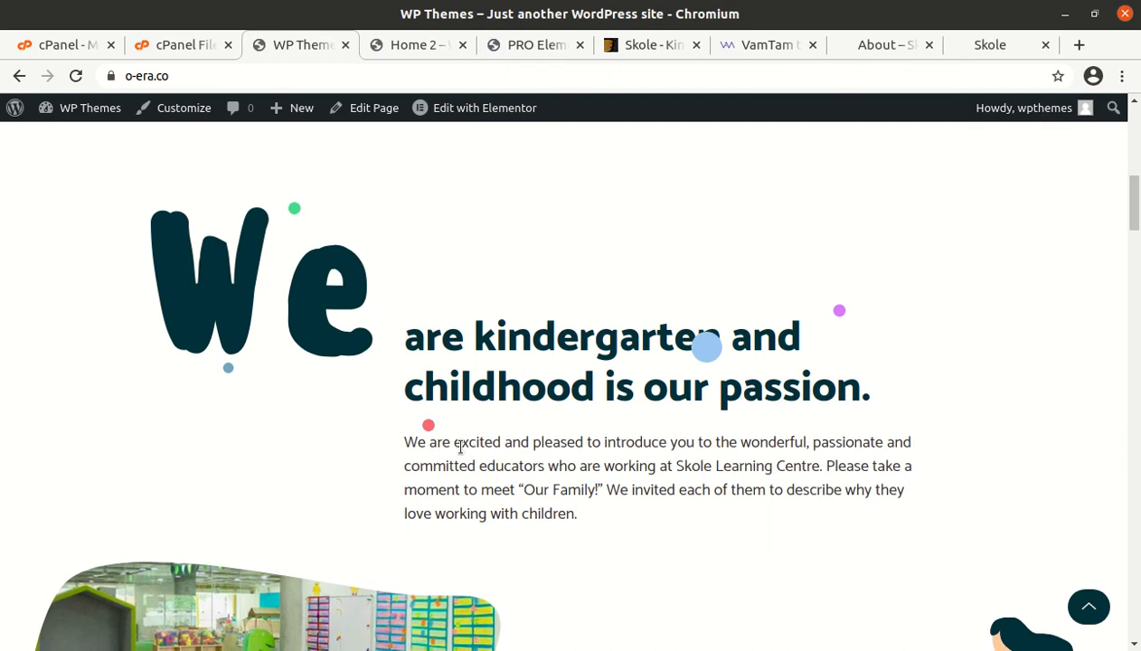
scroll(462, 452, "down", 2)
scroll(459, 447, "down", 2)
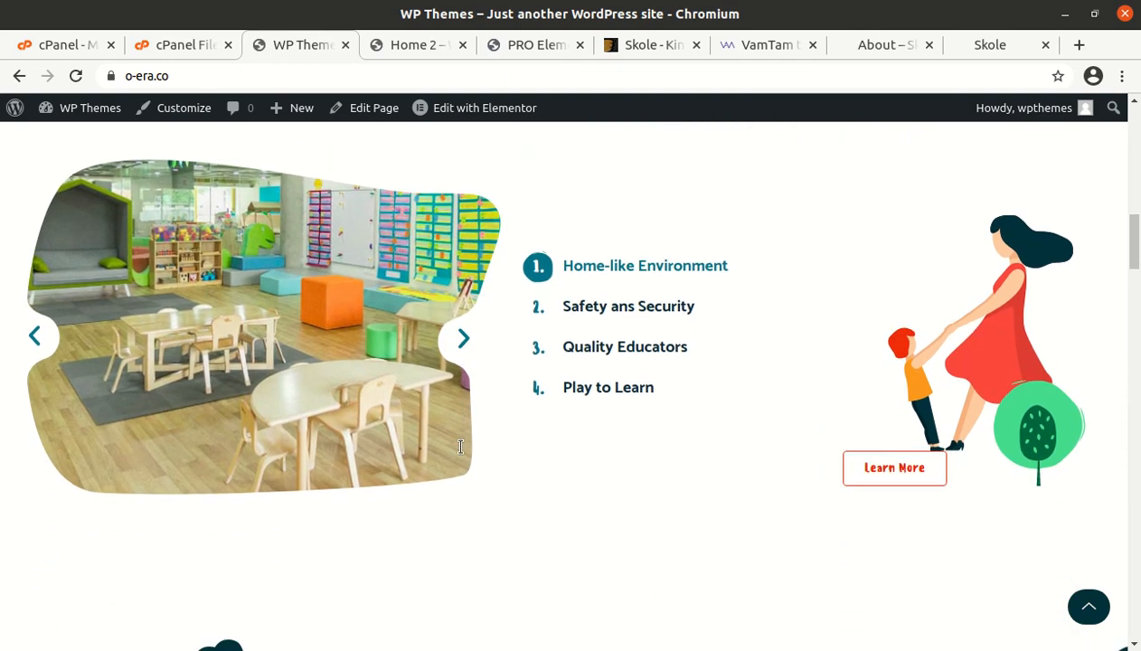
scroll(463, 452, "down", 6)
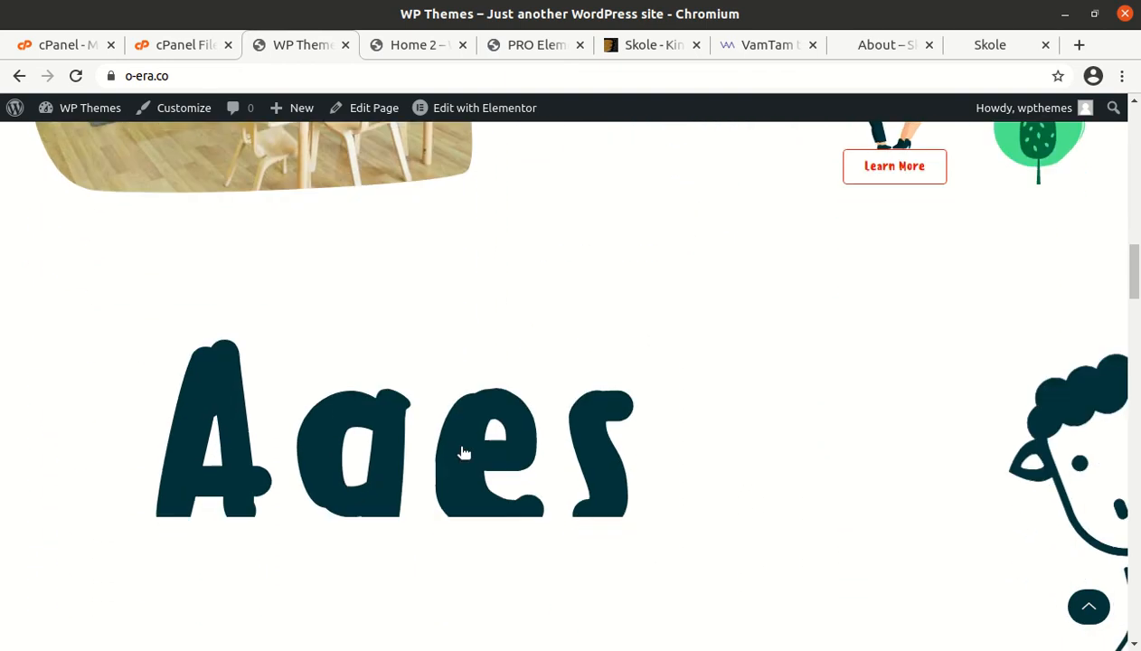
scroll(464, 452, "down", 5)
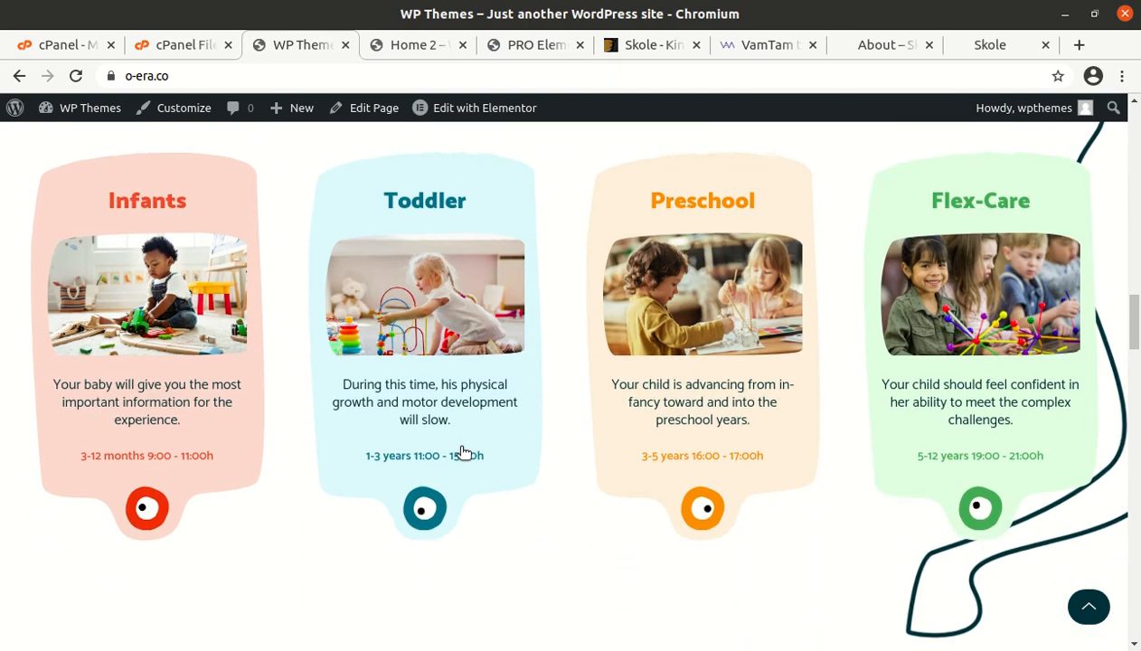
scroll(464, 452, "down", 4)
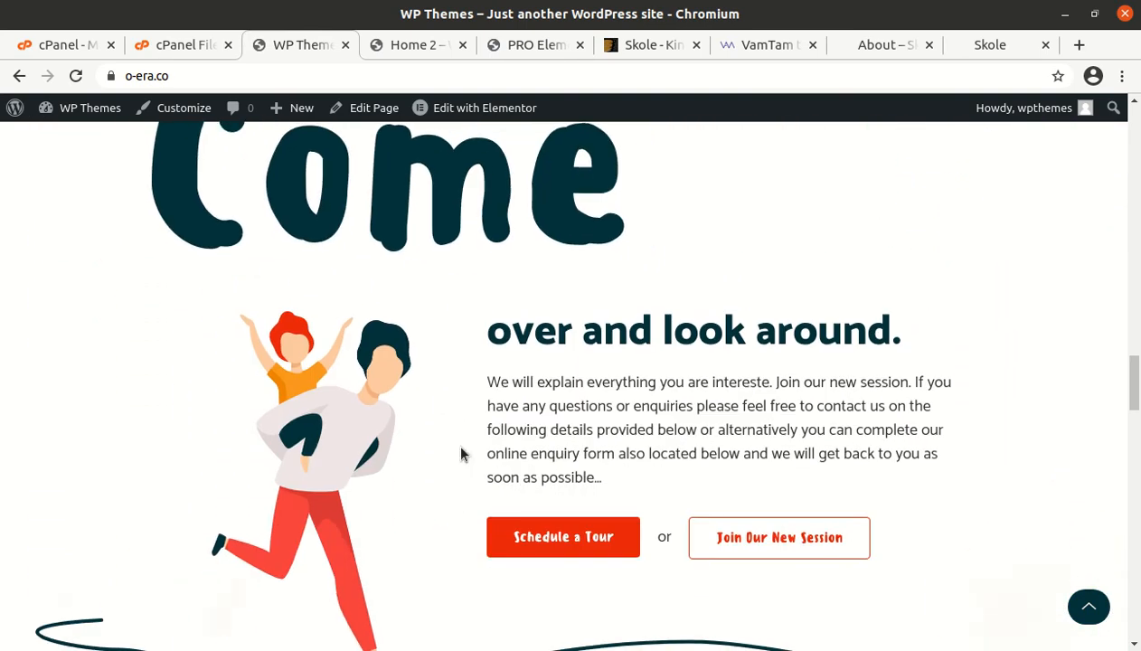
scroll(461, 454, "up", 7)
scroll(461, 454, "up", 9)
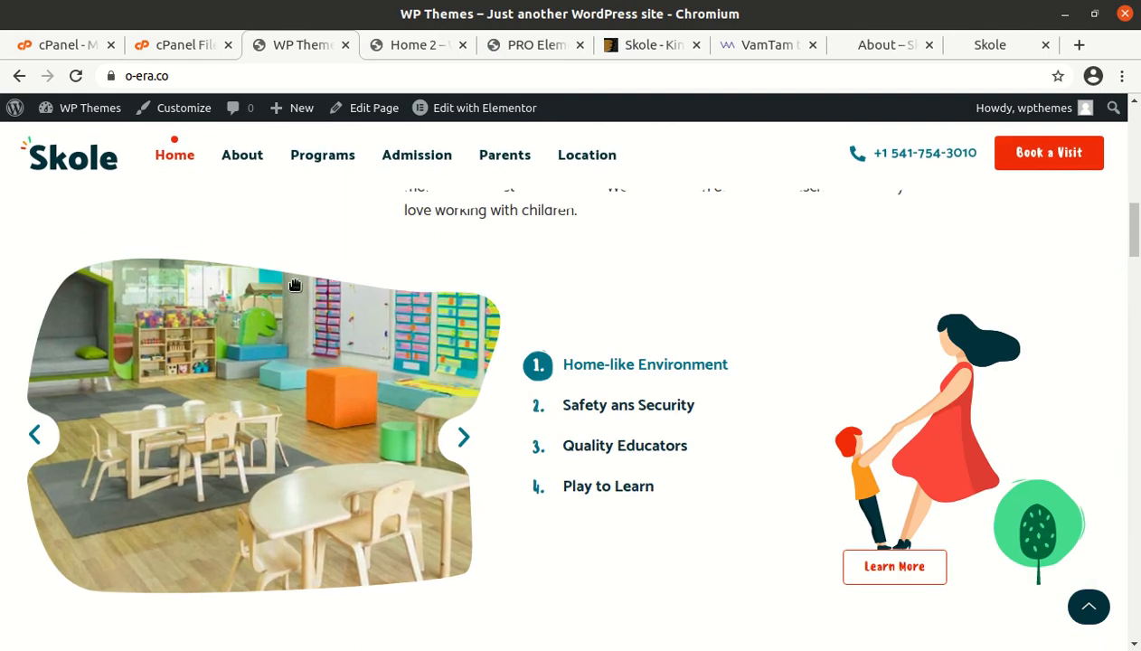
Reload the home page through the Skole logo and check the hero's scrolling effects, the introduction and the image slider.
left_click(73, 161)
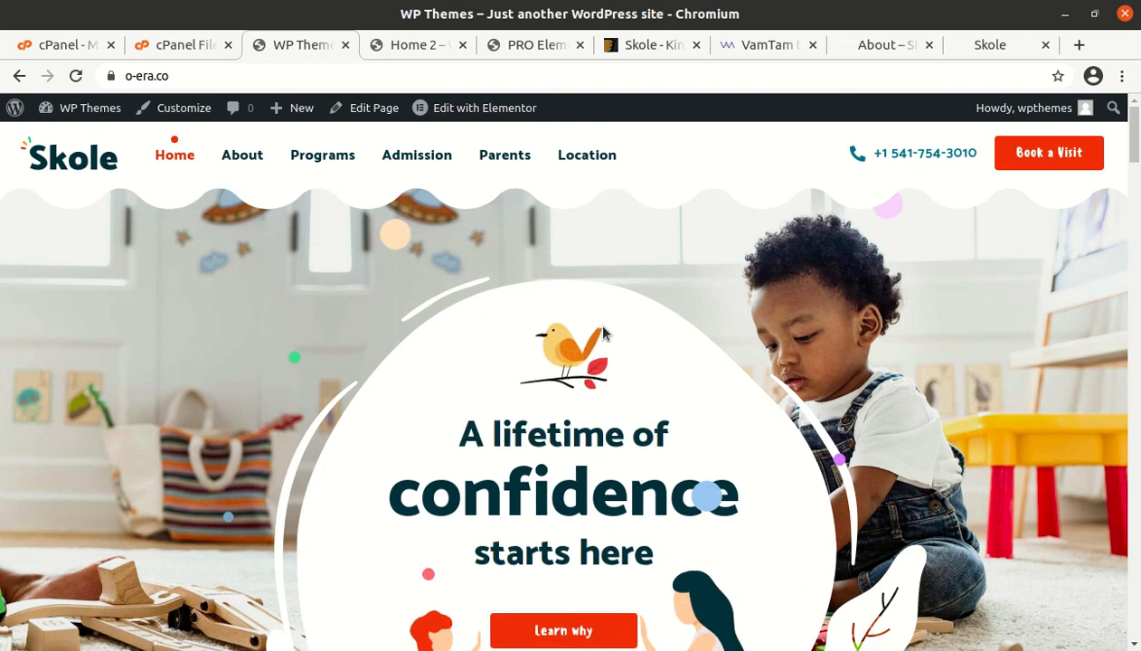
scroll(517, 411, "down", 3)
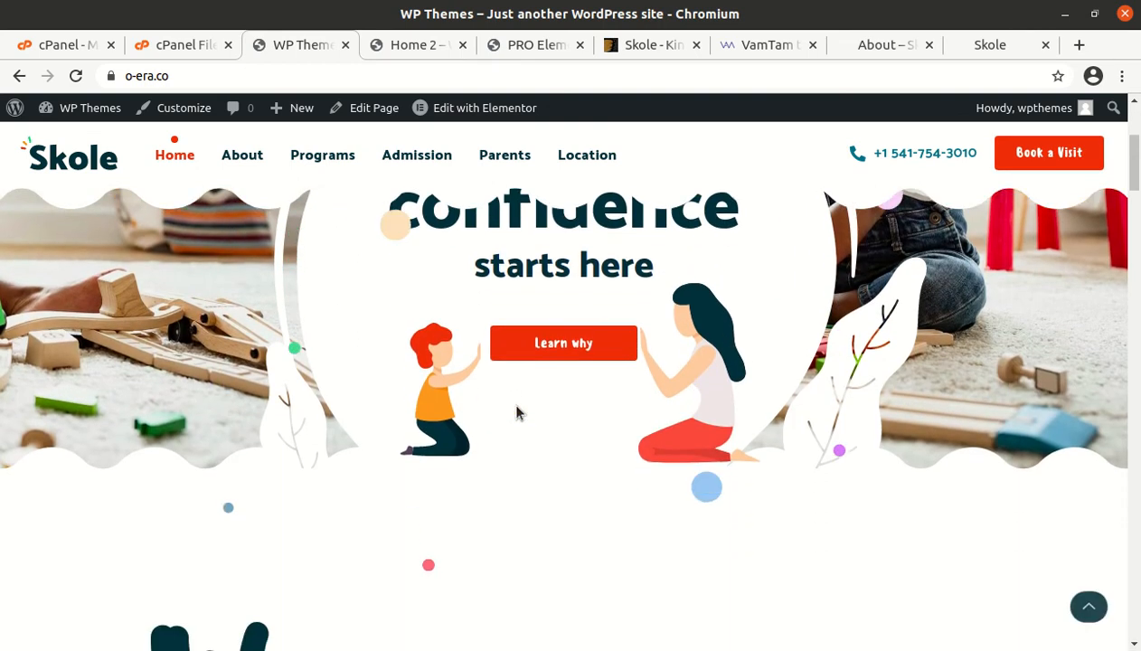
scroll(517, 411, "up", 3)
scroll(517, 412, "down", 2)
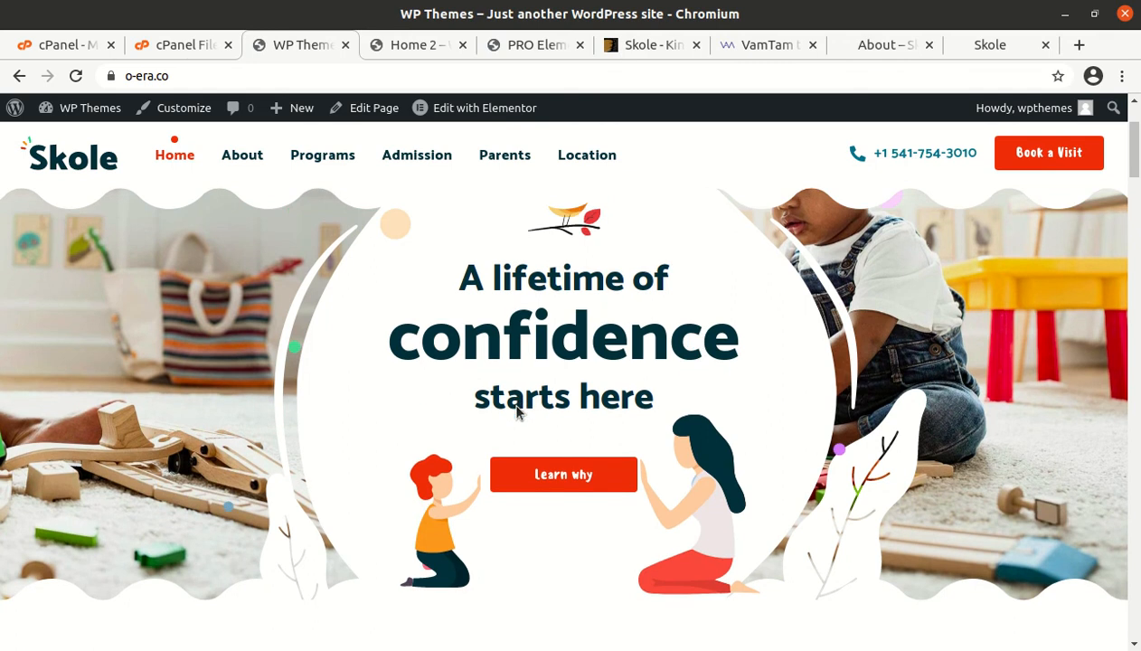
scroll(517, 412, "up", 2)
scroll(517, 411, "down", 1)
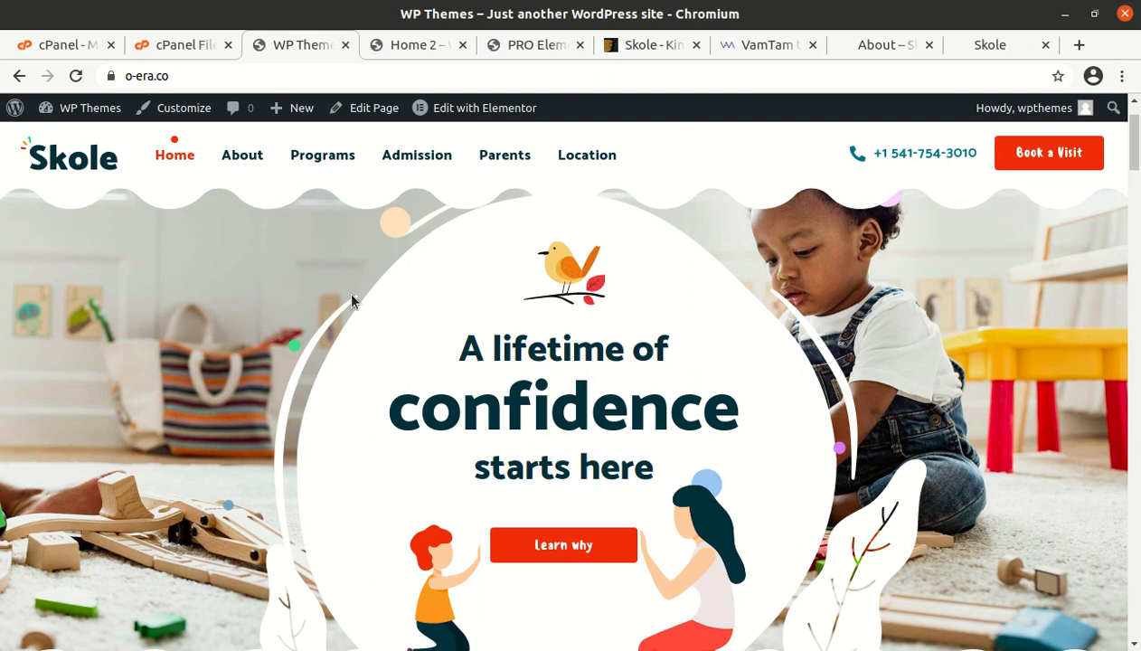
scroll(352, 301, "down", 3)
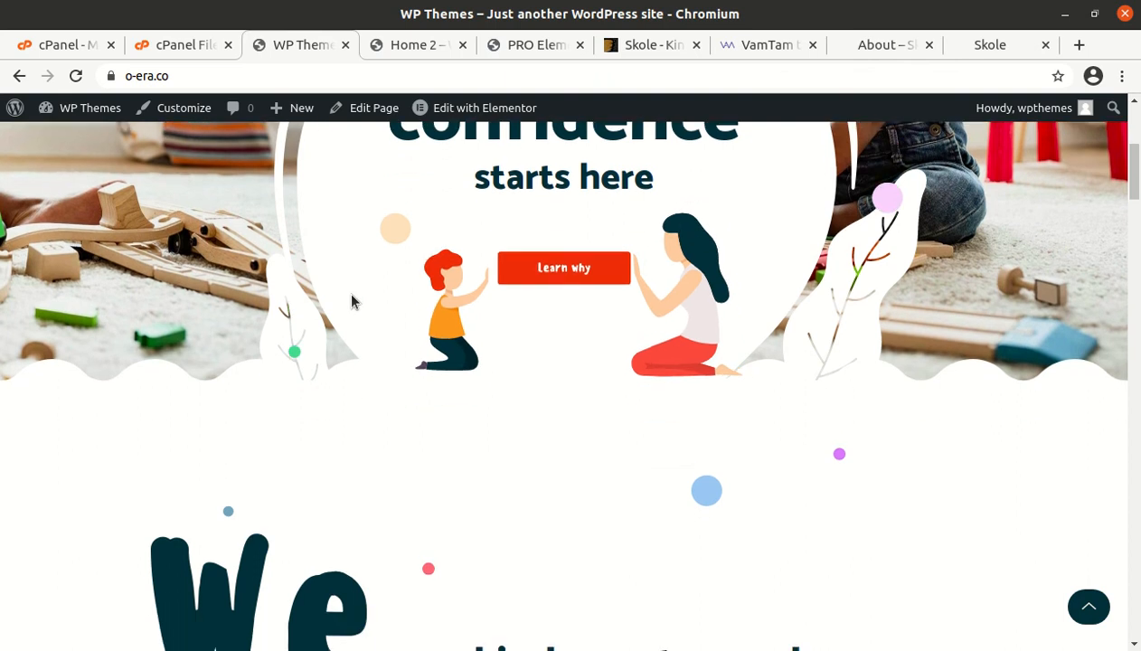
scroll(352, 302, "down", 3)
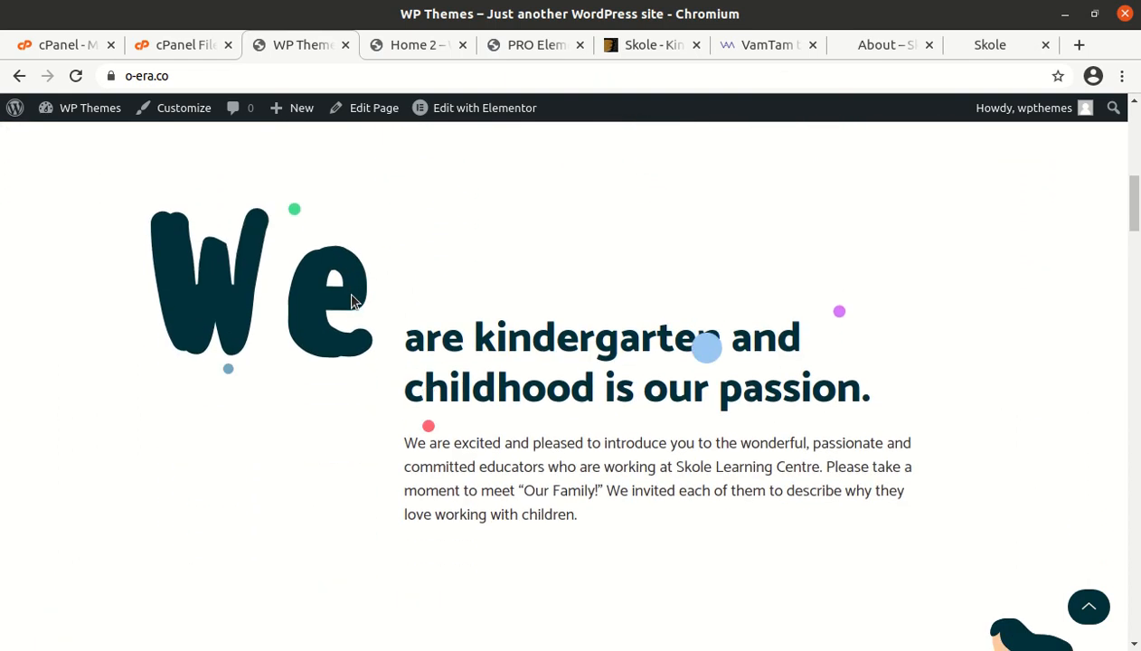
scroll(352, 301, "down", 3)
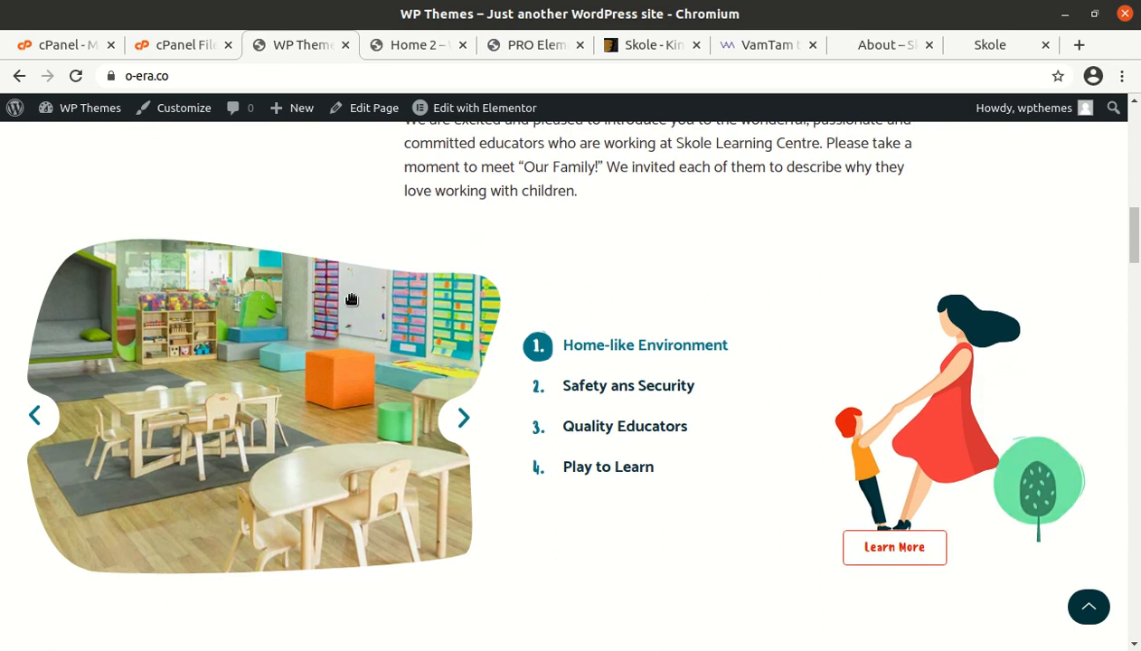